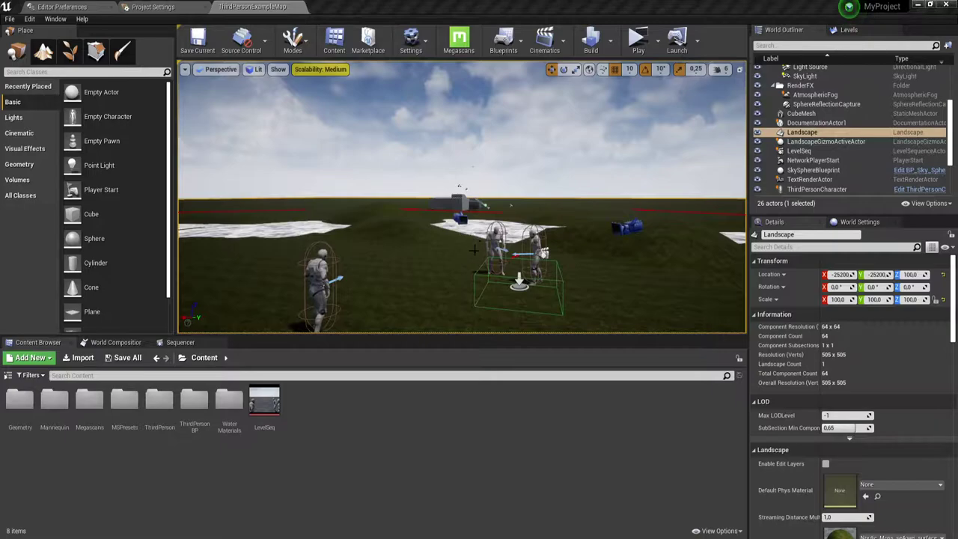
- Play-test once, set the Water actor's Speed Water to 5.0, then play-test the faster water
left_click(638, 41)
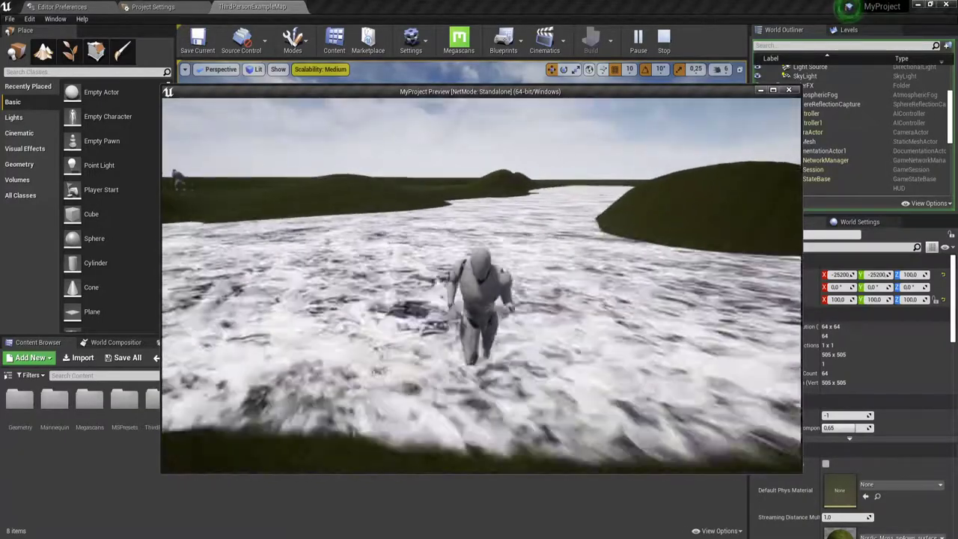
key("Escape")
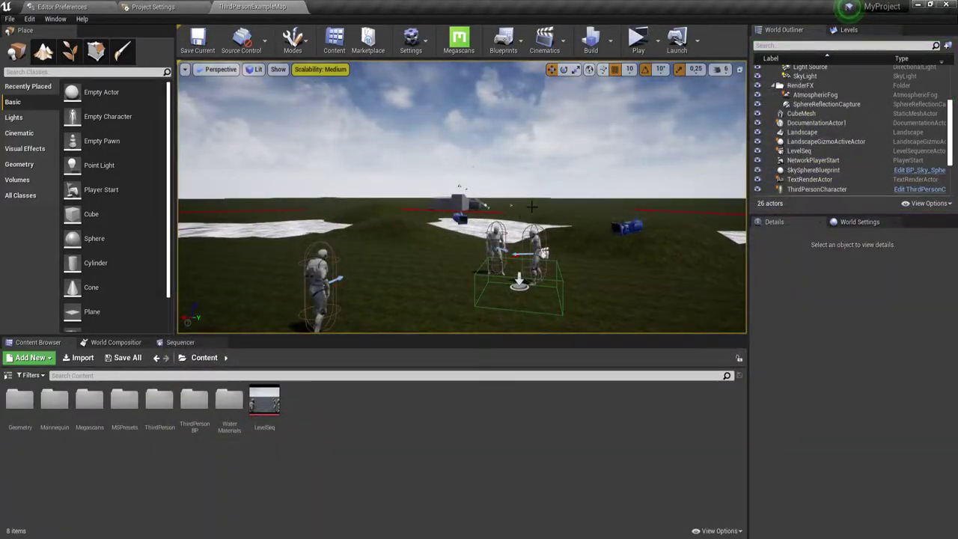
left_click(484, 224)
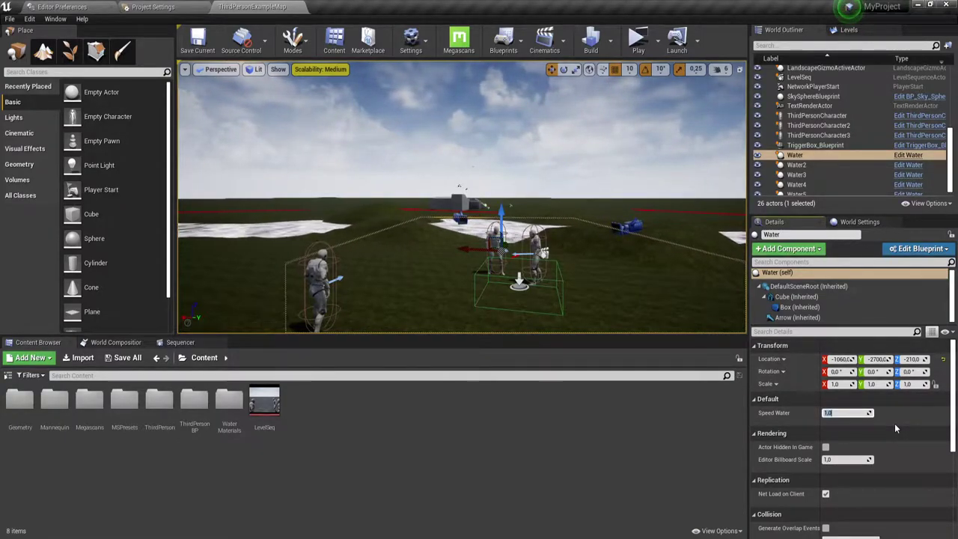
type("5")
key("Return")
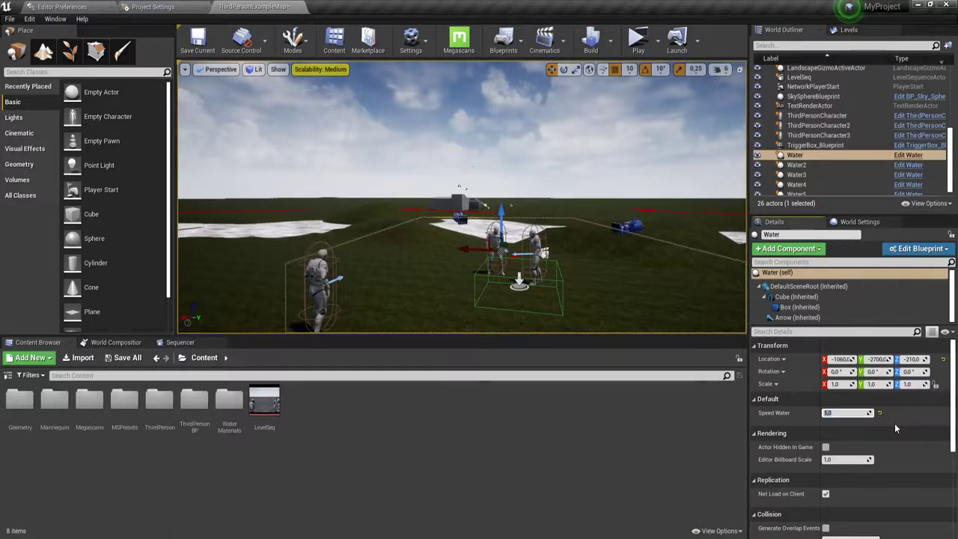
left_click(626, 56)
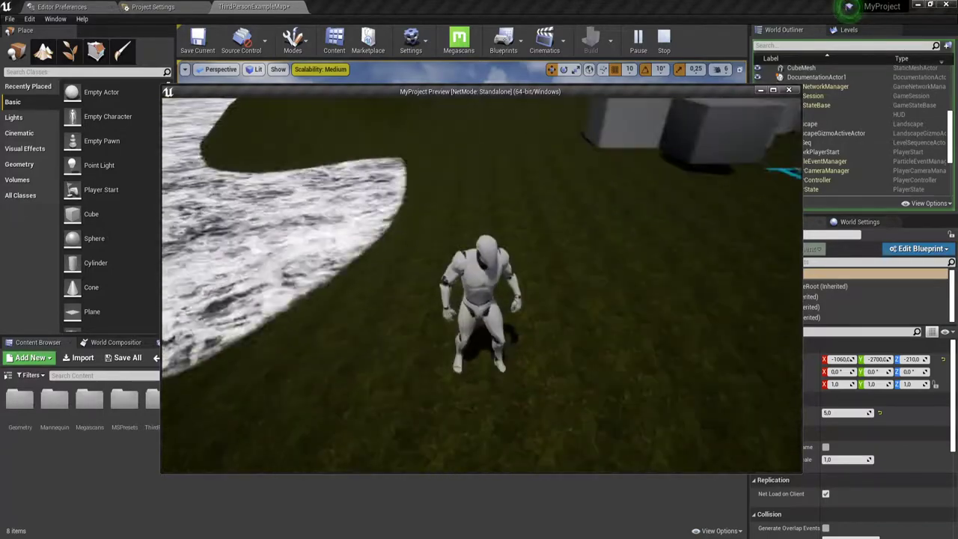
key("Escape")
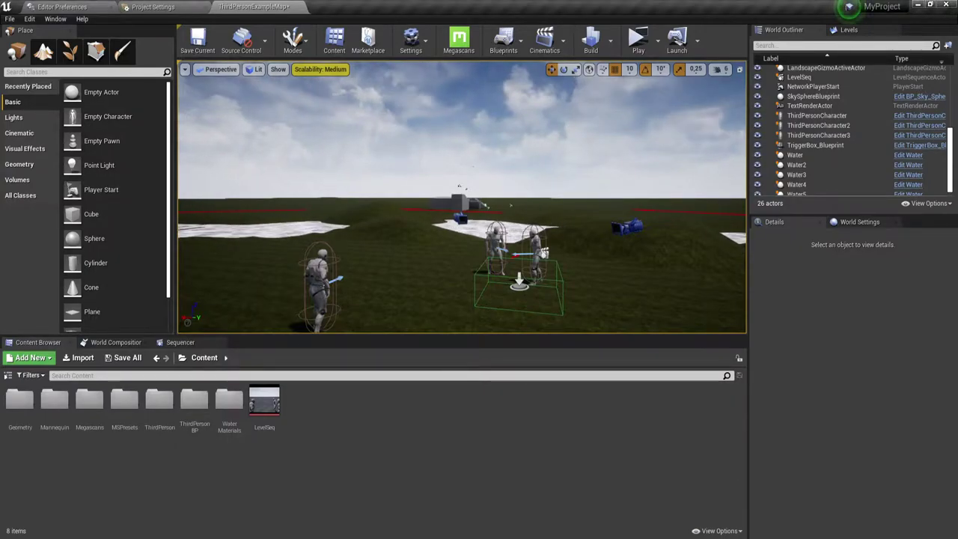
- Create an Actor Blueprint Class in the Content folder named AC_River
mouse_move(431, 229)
right_mouse_down()
mouse_move(449, 187)
mouse_move(449, 224)
right_mouse_up()
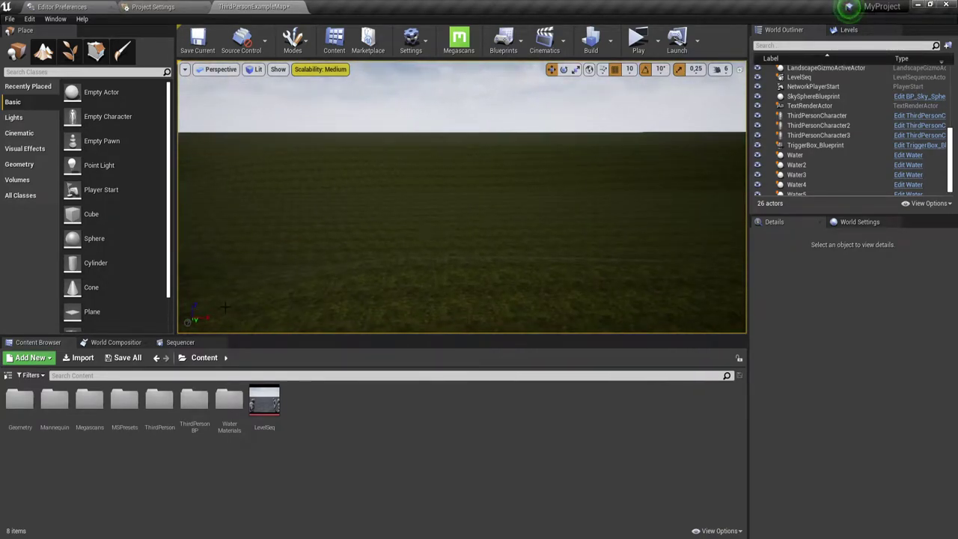
right_click(347, 410)
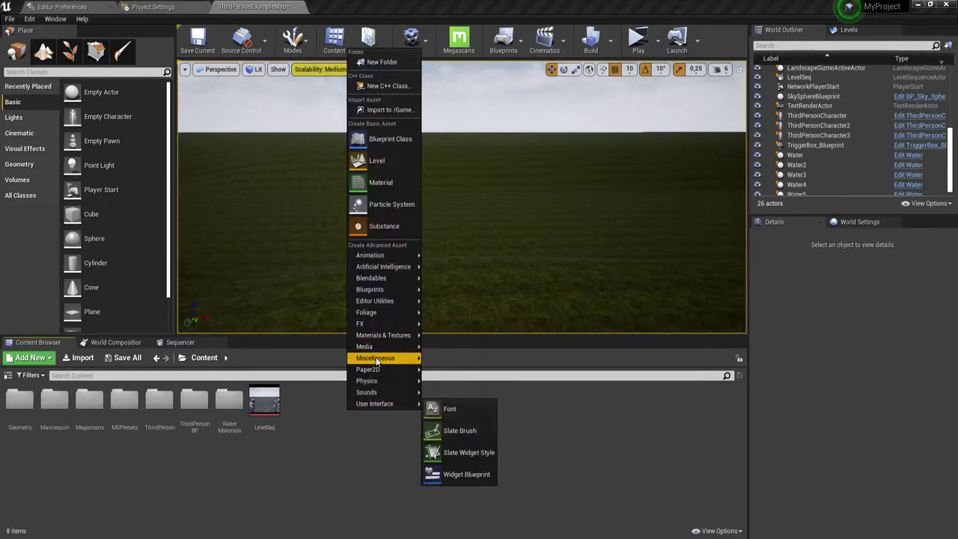
left_click(392, 141)
left_click(390, 187)
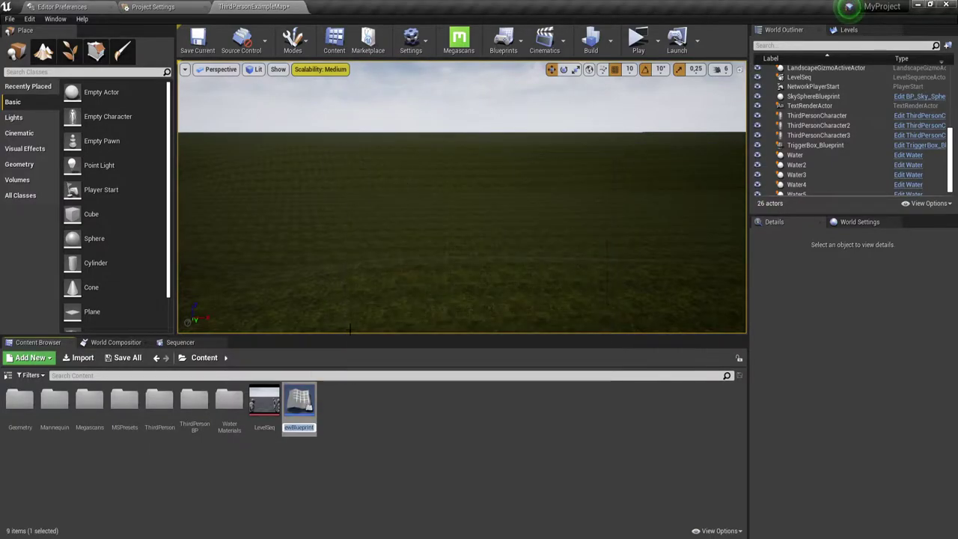
key("BackSpace")
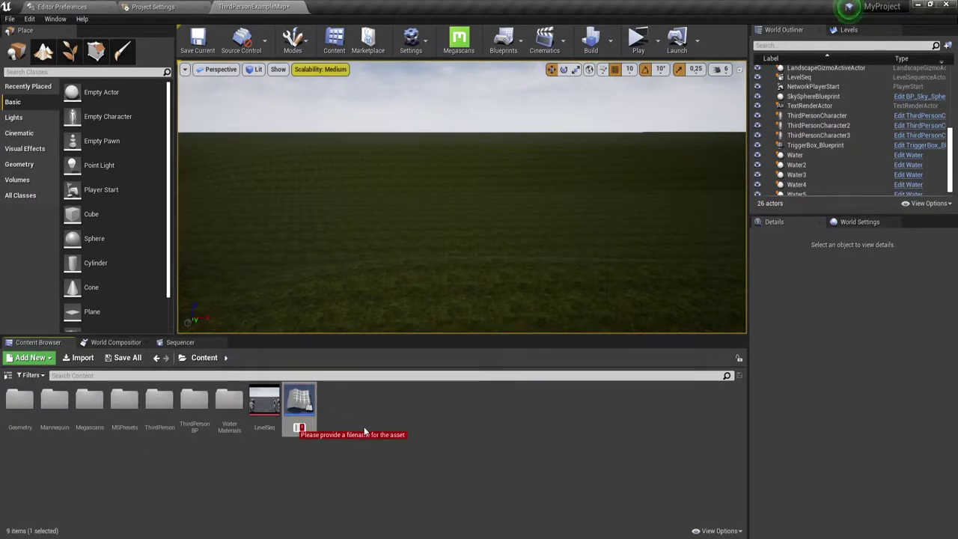
type("R")
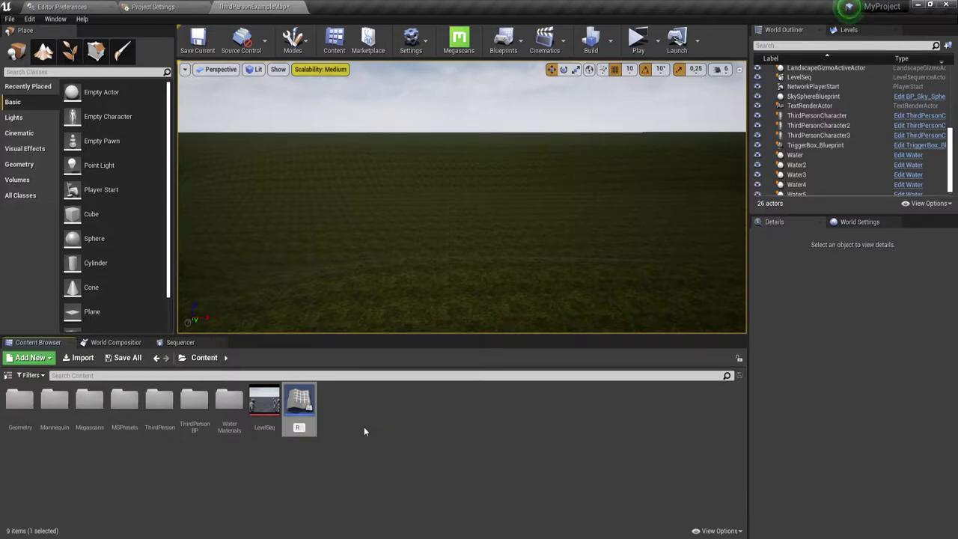
type("iver")
key("Home")
type("AC_")
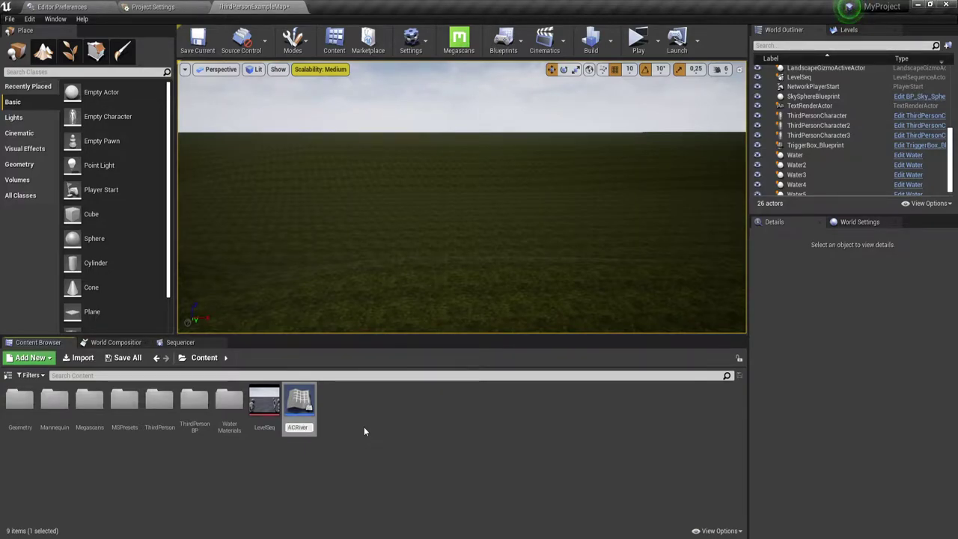
key("Return")
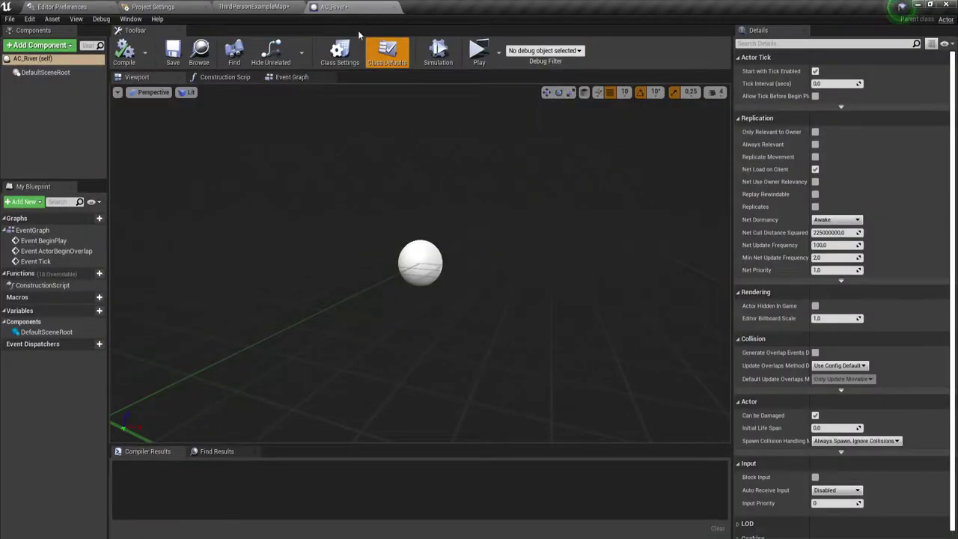
- Add a Cube component and scale it to 5.5, 3.5, 0.75 as a flat slab
left_click(41, 44)
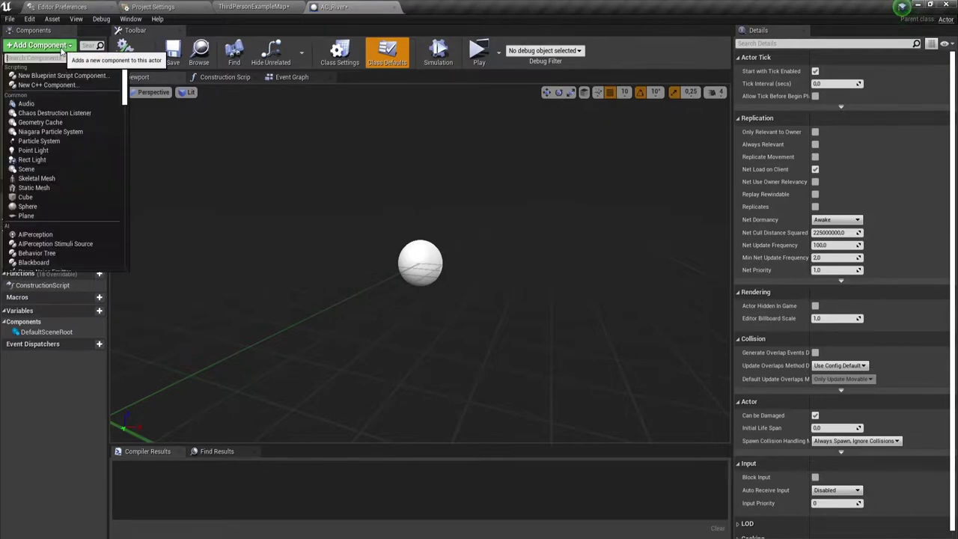
left_click(30, 197)
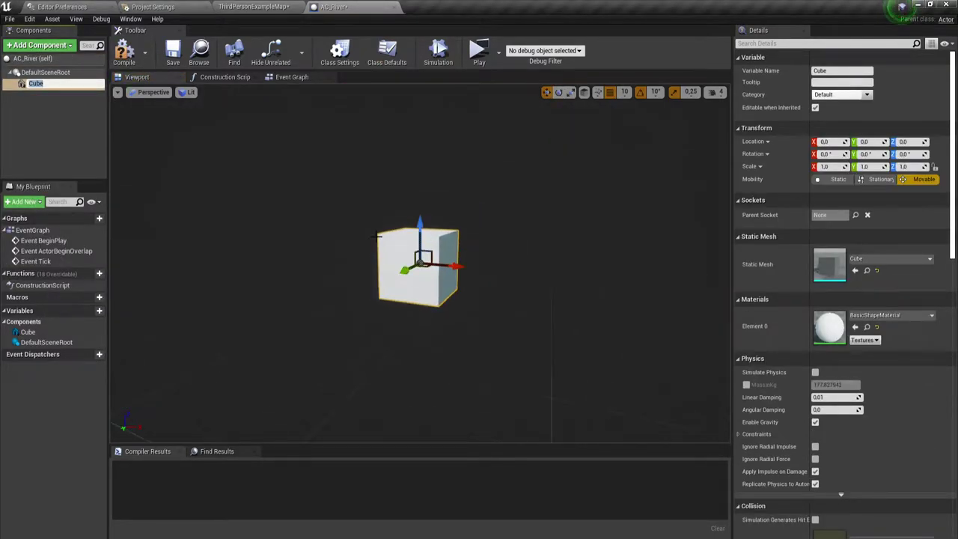
middle_click_drag(377, 237, 359, 314)
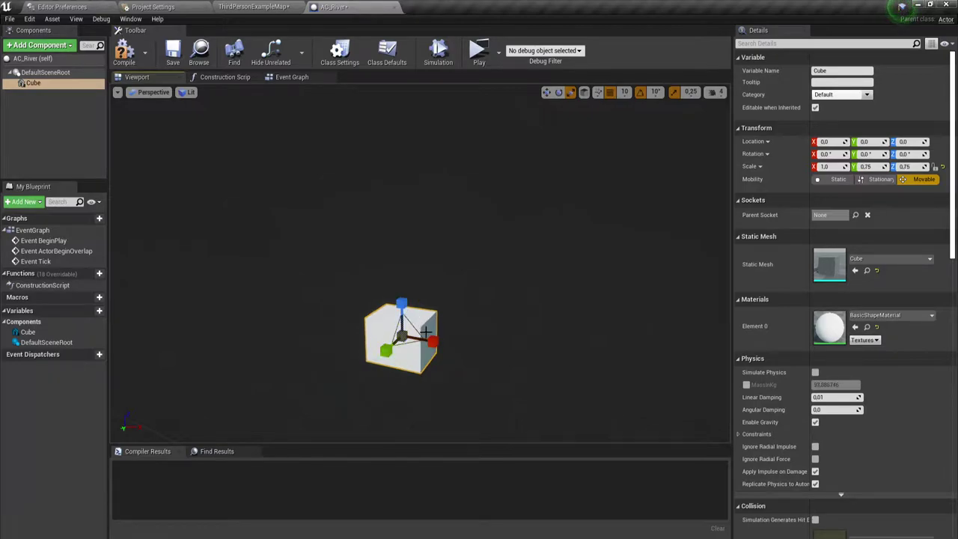
left_click_drag(425, 331, 516, 340)
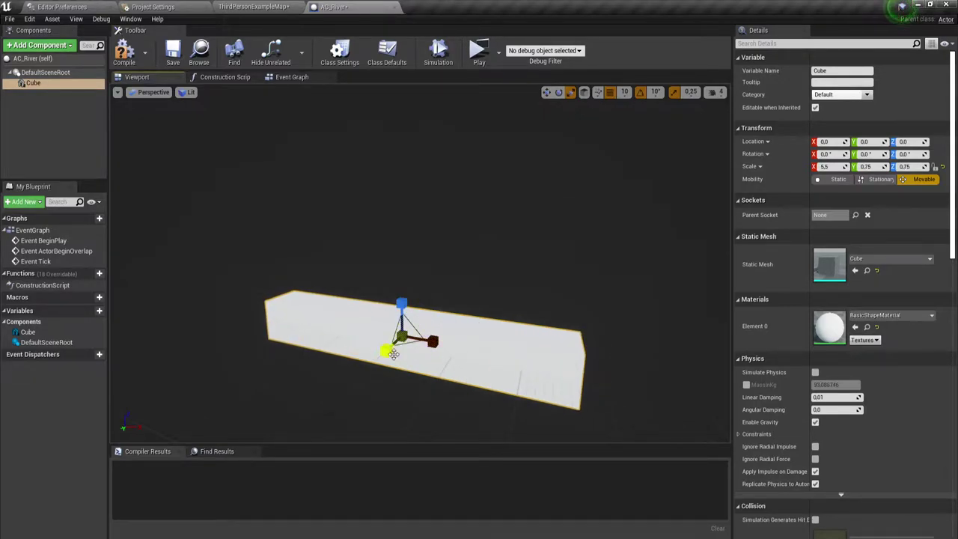
left_click_drag(389, 351, 352, 375)
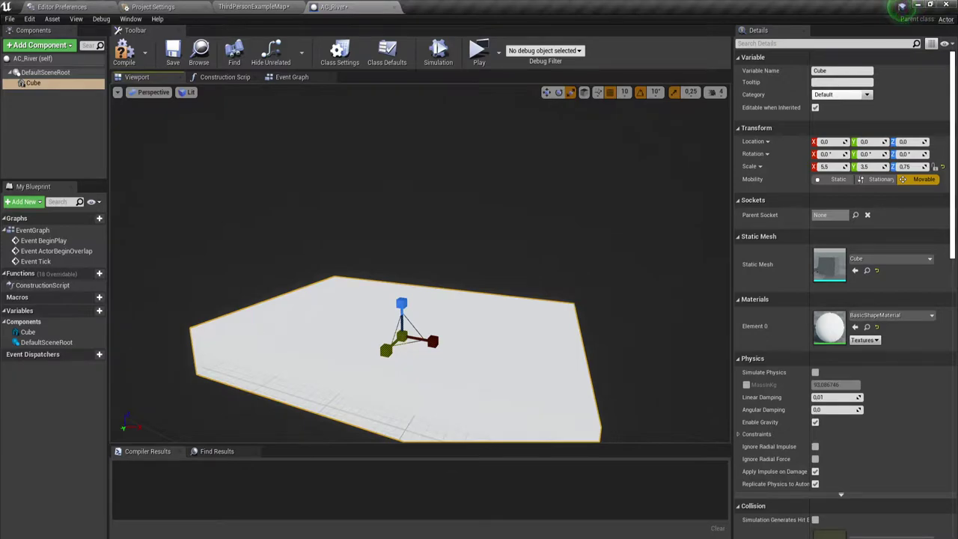
right_click_drag(386, 353, 382, 321)
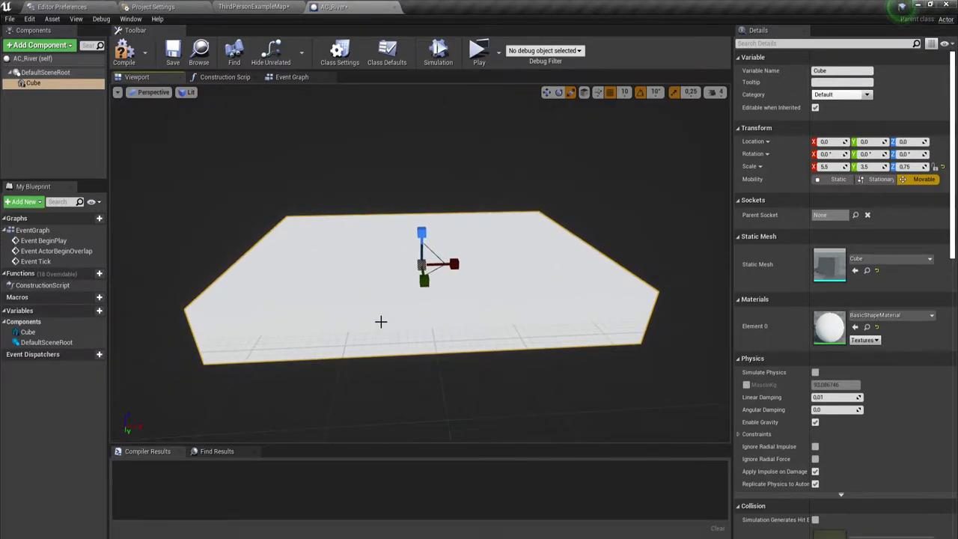
left_click(179, 6)
- Select M_Rapids in WaterMaterials > Materials and assign it to the Cube's Element 0
left_click(247, 6)
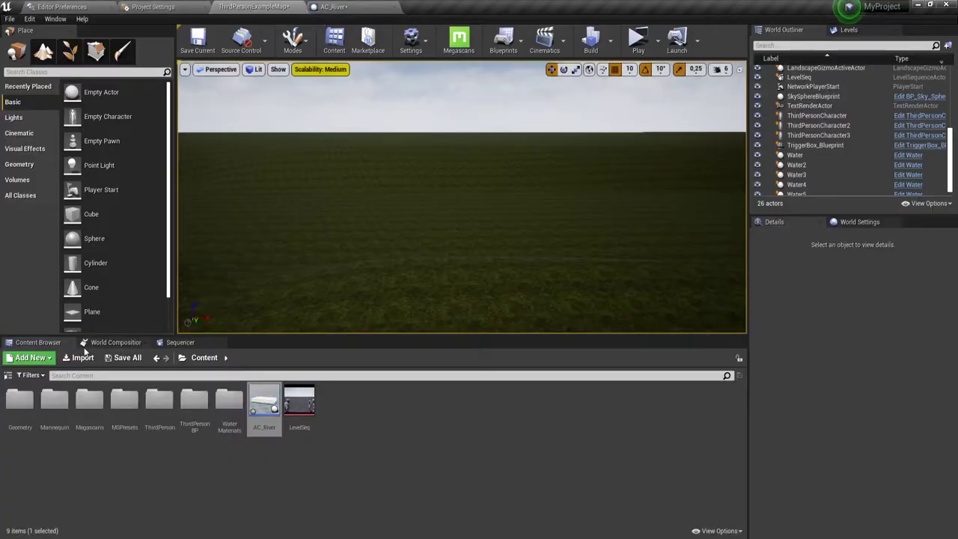
double_click(232, 403)
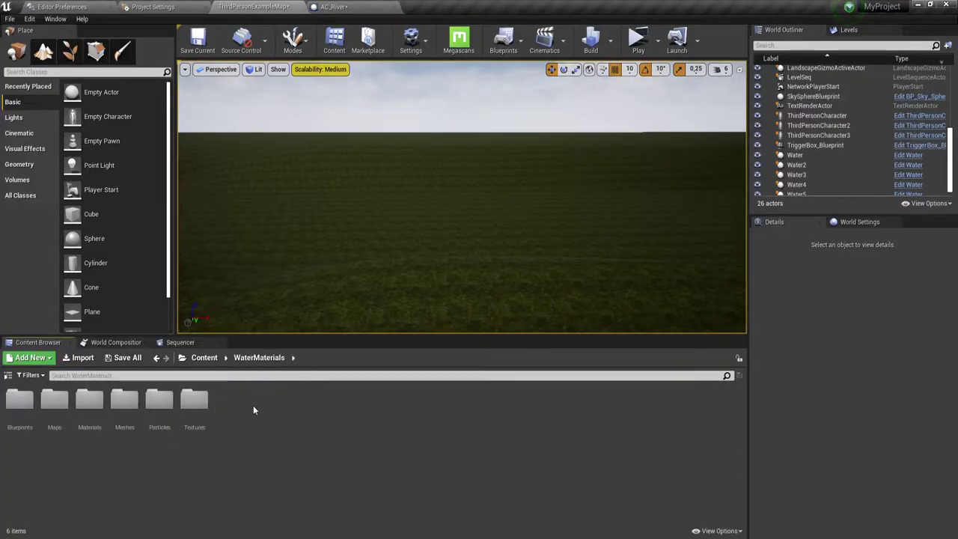
double_click(91, 396)
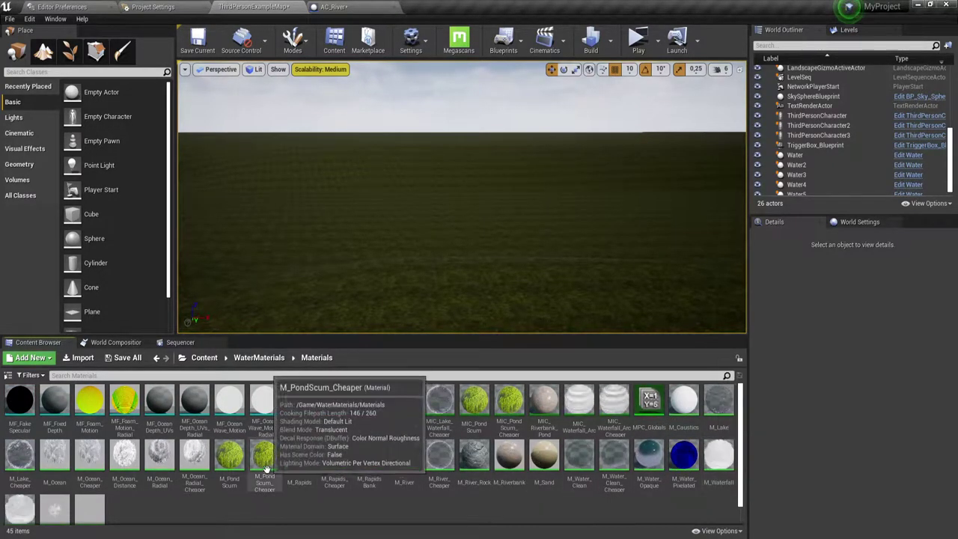
left_click(300, 457)
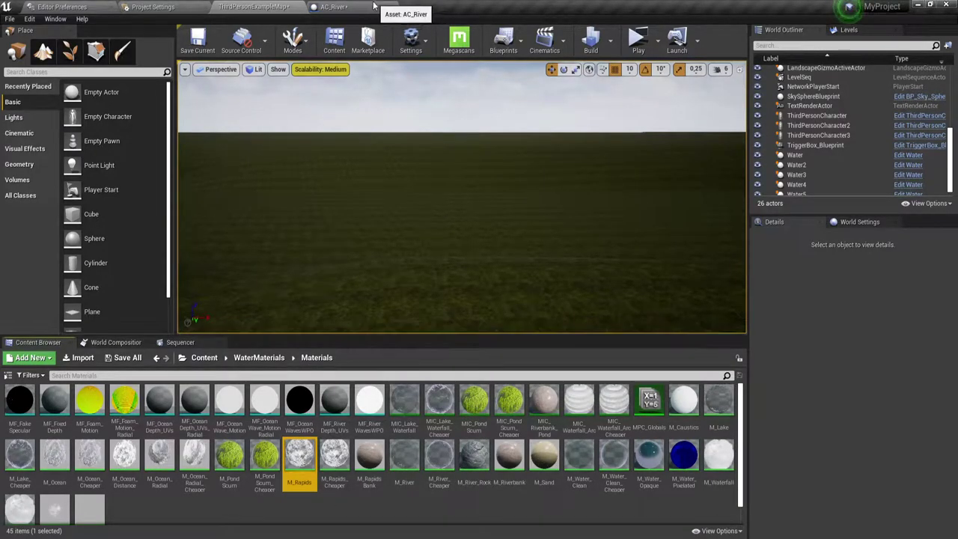
left_click(333, 7)
left_click(855, 327)
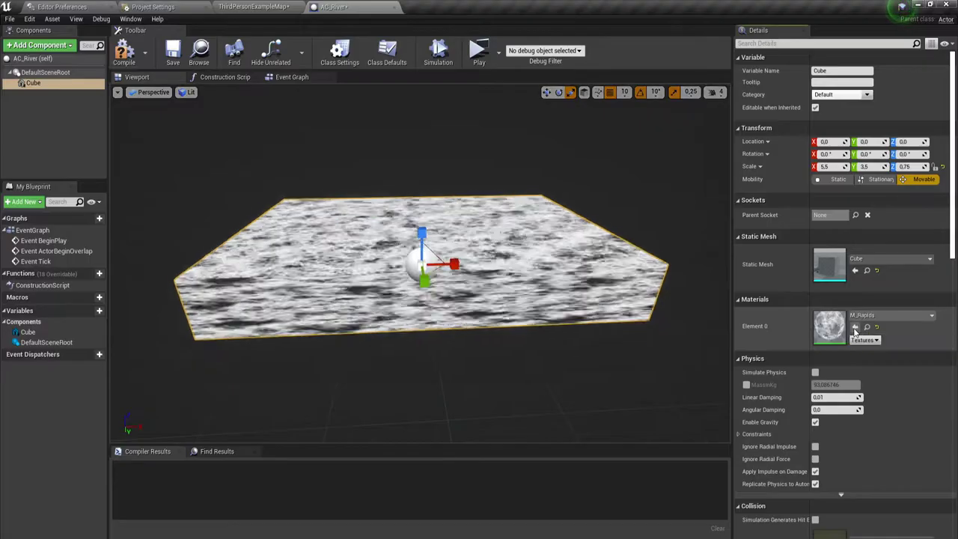
mouse_move(419, 299)
left_mouse_down("alt")
mouse_move(464, 284)
mouse_move(487, 304)
left_mouse_up("alt")
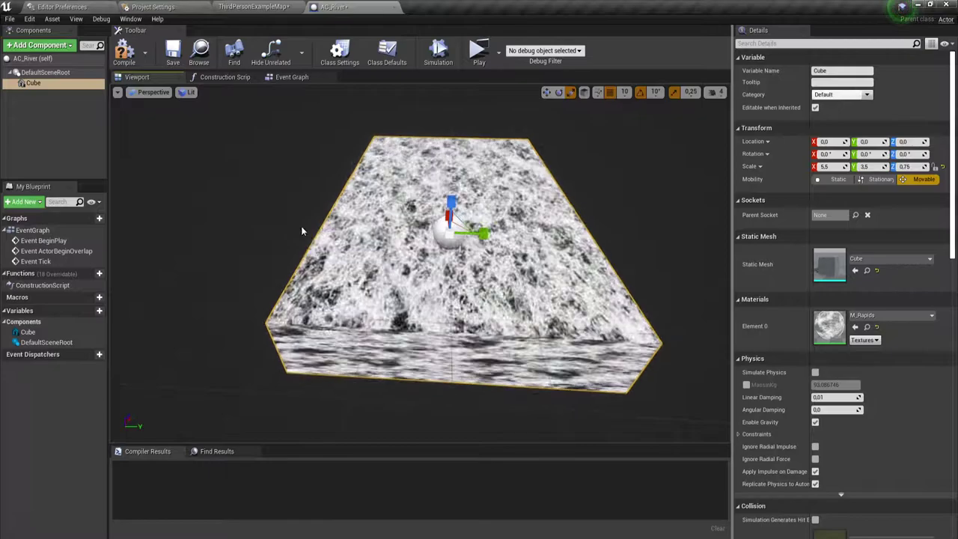
left_click(55, 119)
left_click(43, 87)
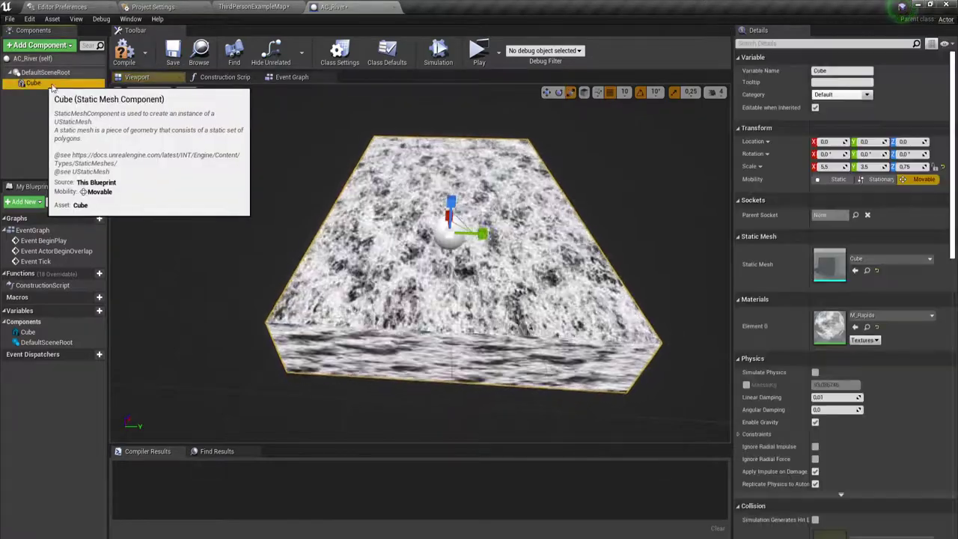
- Add a Box Collision component under the Cube
left_click(70, 46)
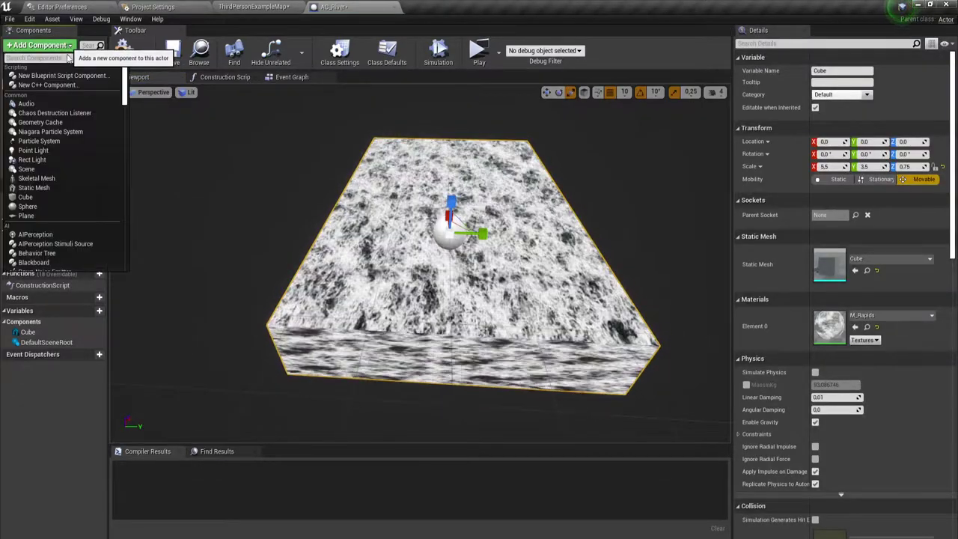
scroll(46, 199, "down", 5)
scroll(46, 199, "down", 3)
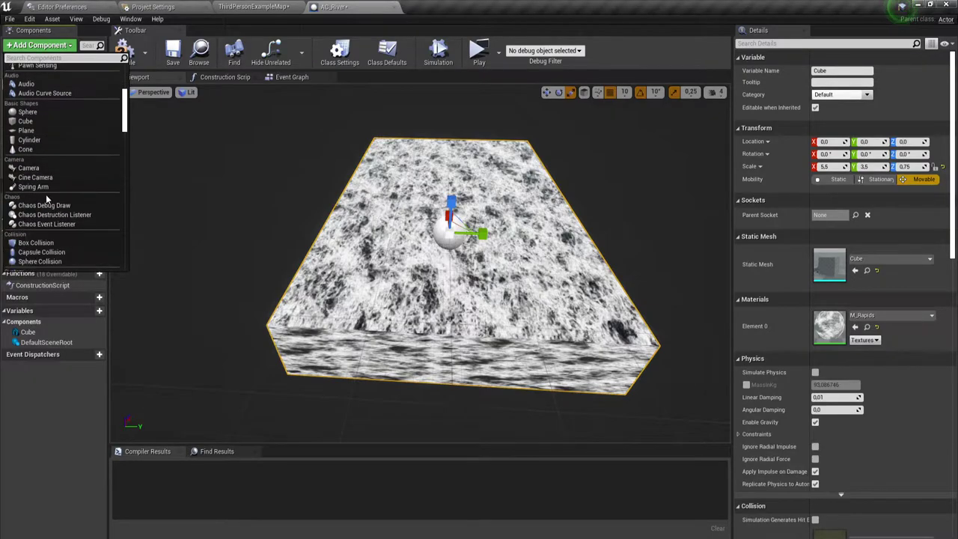
left_click(33, 226)
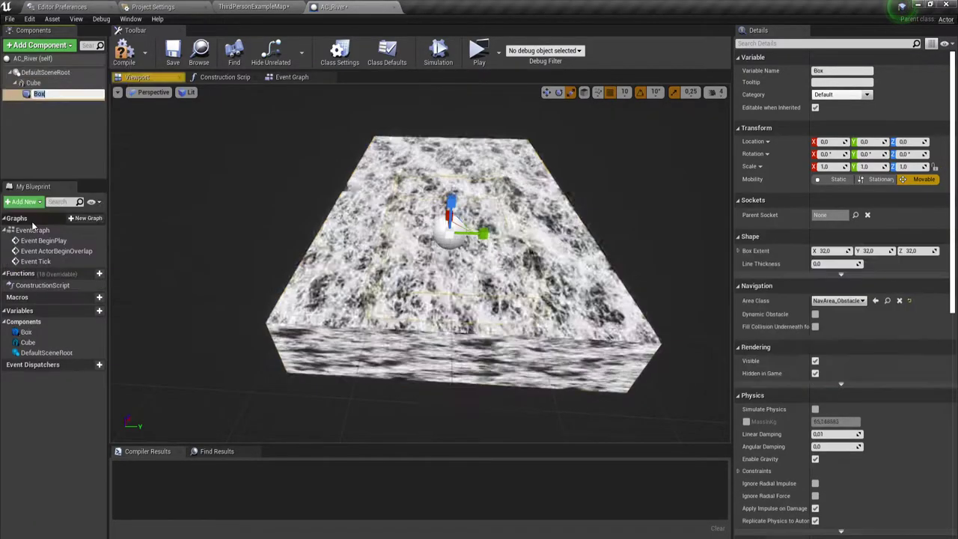
key("Return")
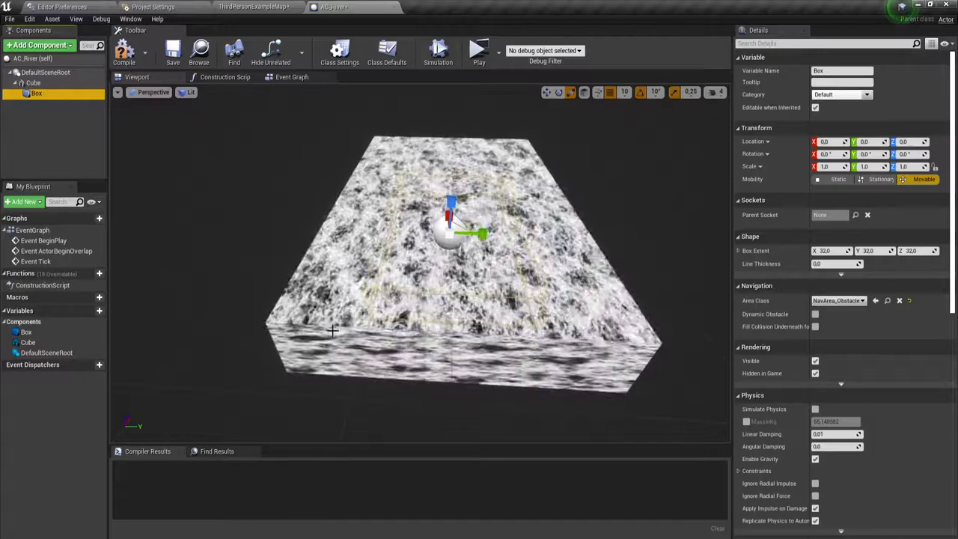
- Scale the Box to 1.5 in X and Y and raise it above the cube
left_click_drag(481, 228, 523, 234)
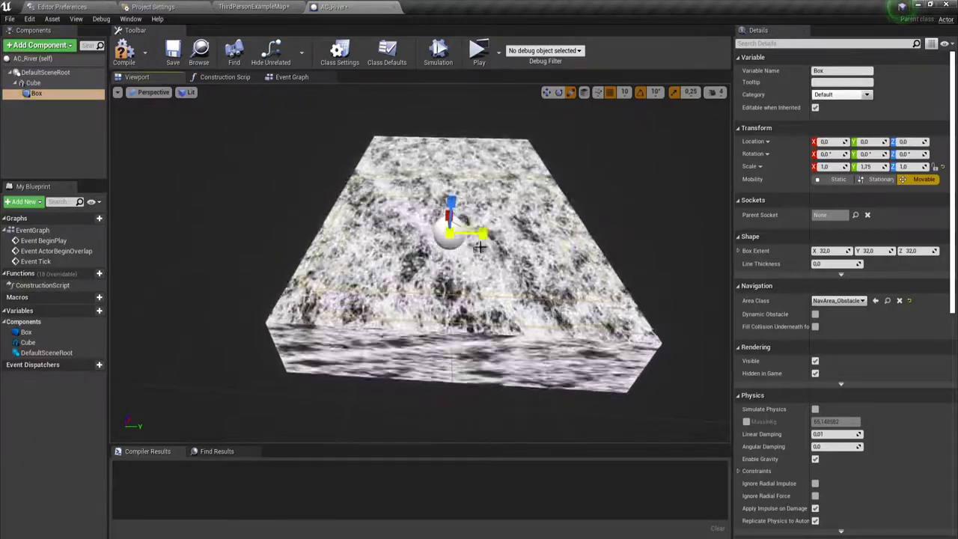
left_click_drag(481, 234, 449, 150)
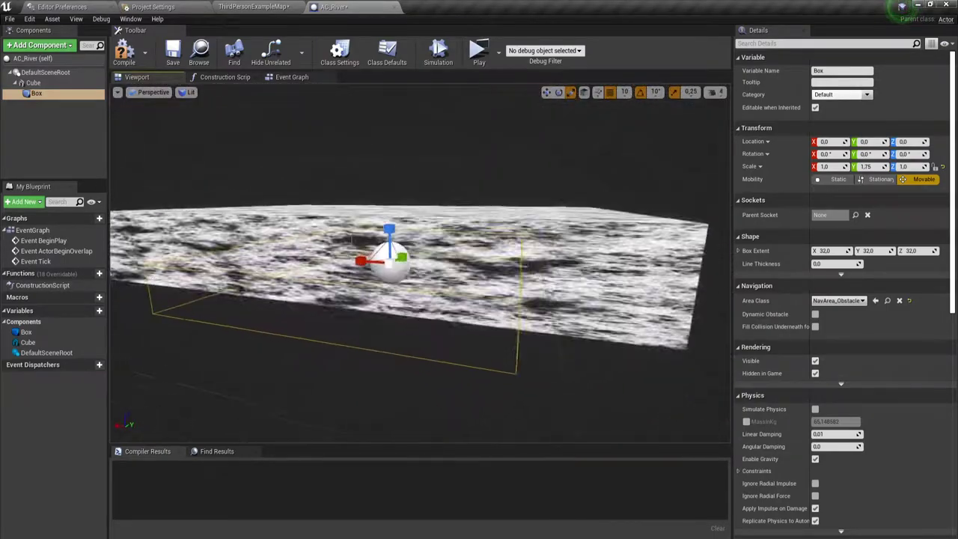
left_click_drag(480, 257, 479, 300)
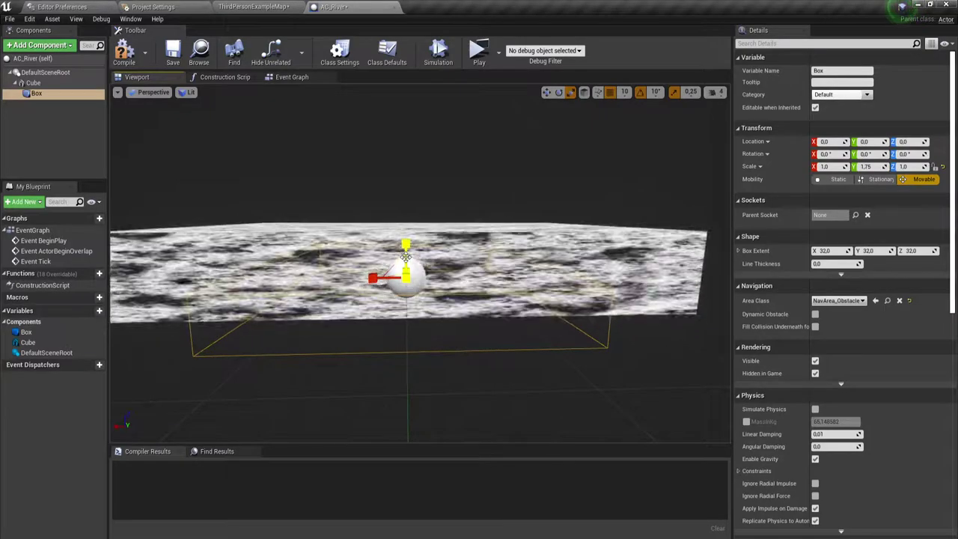
key("e")
key("w")
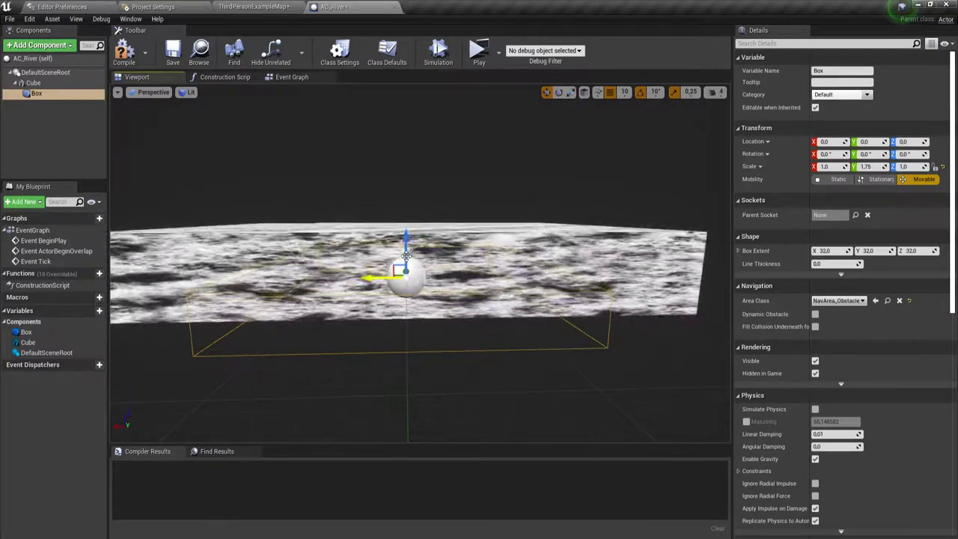
mouse_move(405, 257)
left_mouse_down()
mouse_move(407, 238)
mouse_move(479, 299)
left_mouse_up()
left_click_drag(446, 262, 433, 243)
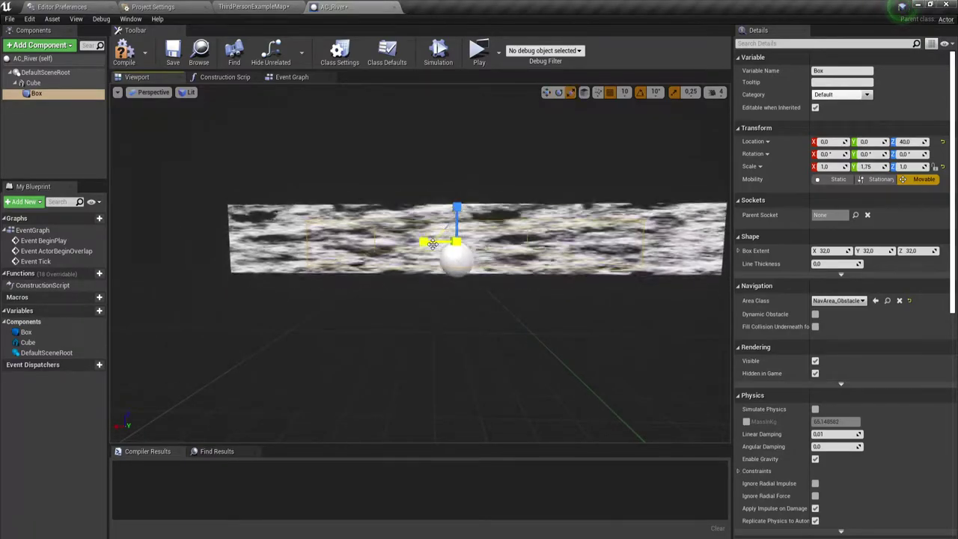
left_click_drag(432, 244, 425, 241)
right_click_drag(425, 241, 488, 252)
right_click_drag(552, 161, 552, 162)
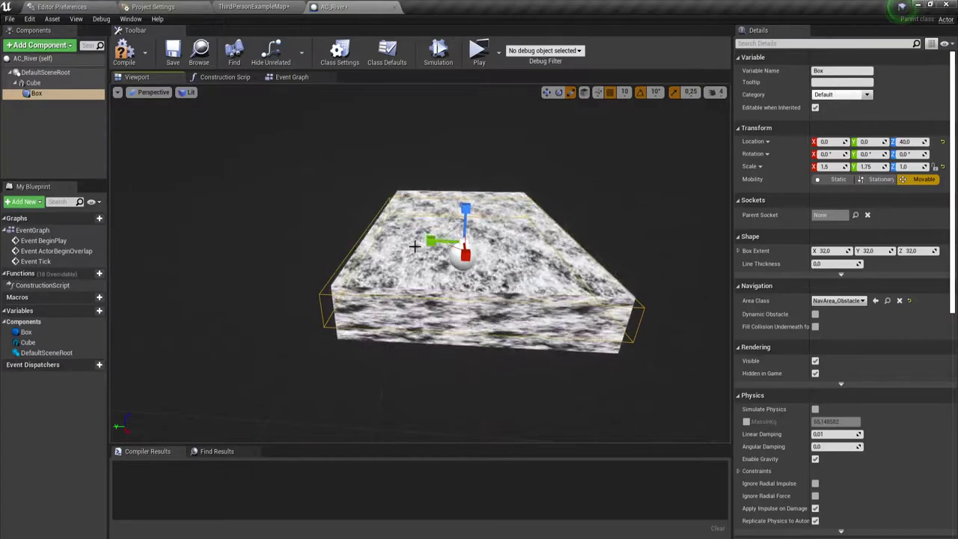
right_click_drag(551, 161, 551, 161)
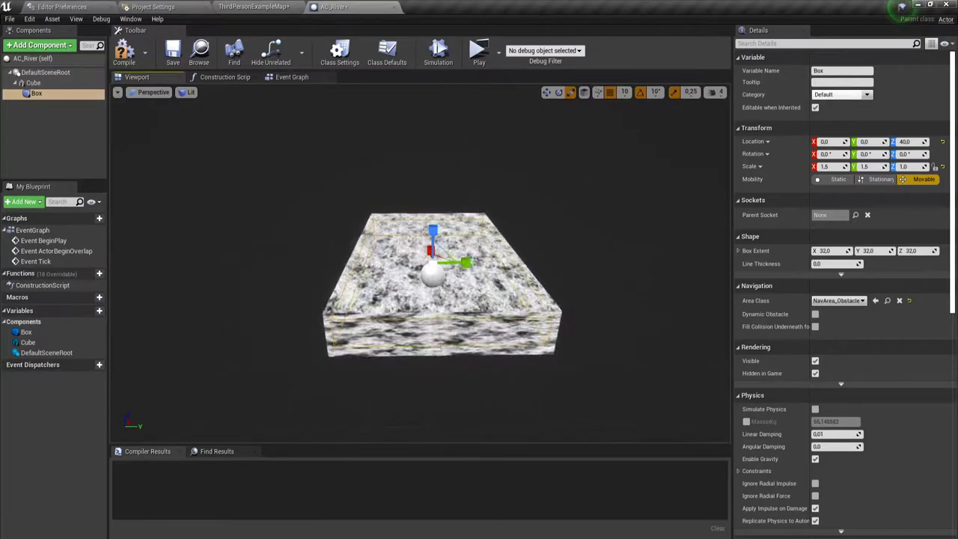
right_click_drag(412, 248, 412, 248)
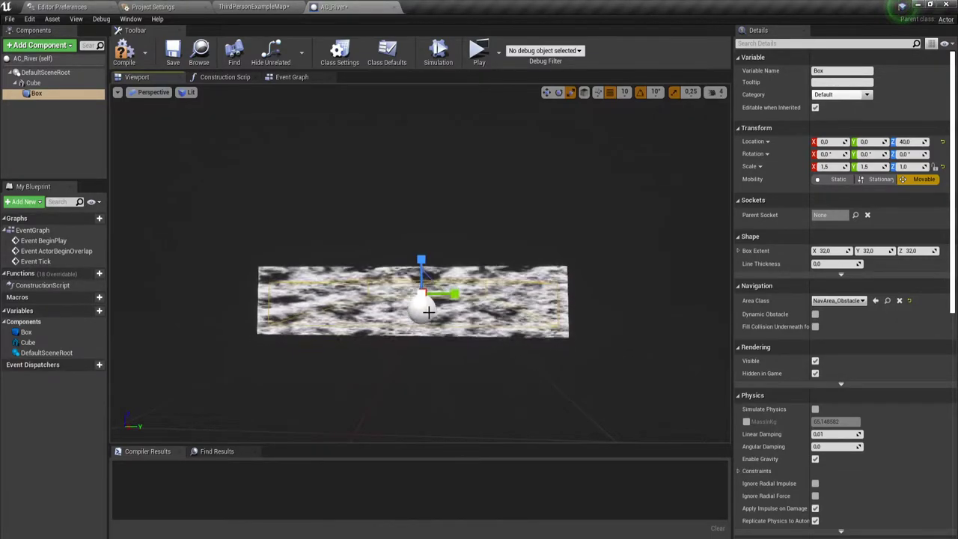
- Set the Box's Location Z to exactly 40
key("w")
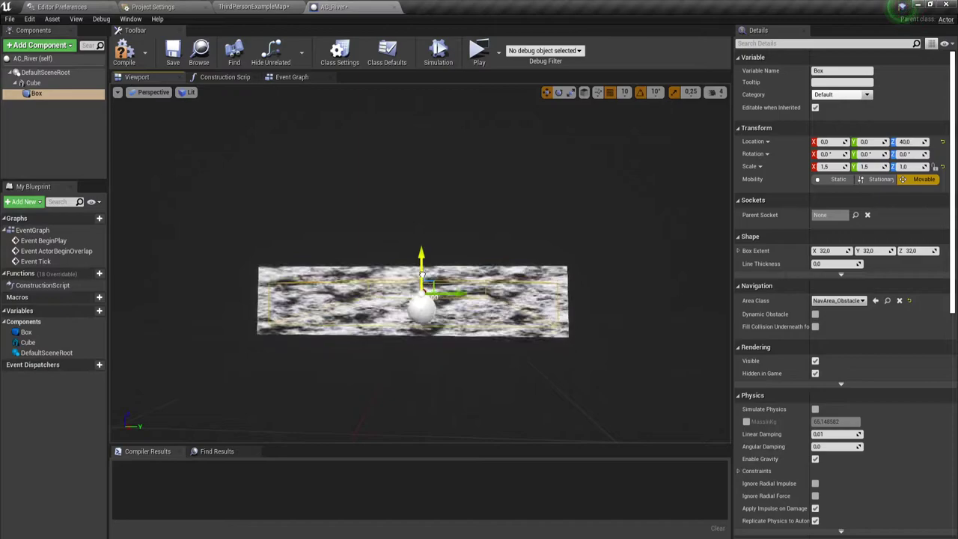
left_click_drag(422, 274, 423, 288)
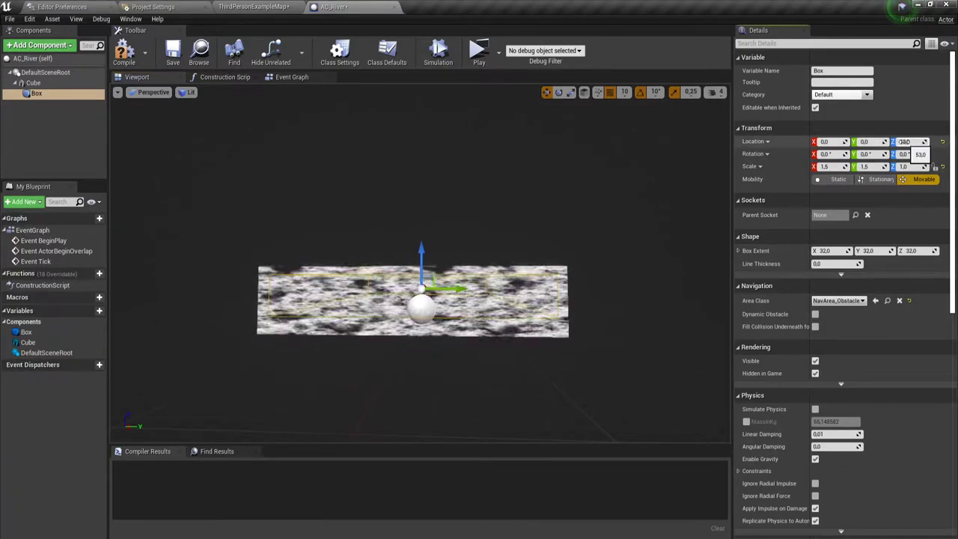
left_click(904, 142)
type("40")
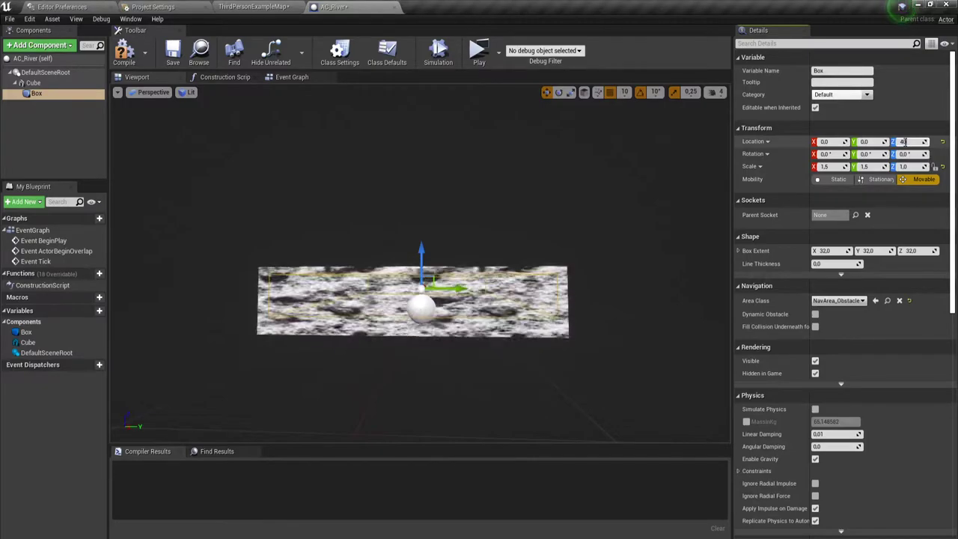
key("Return")
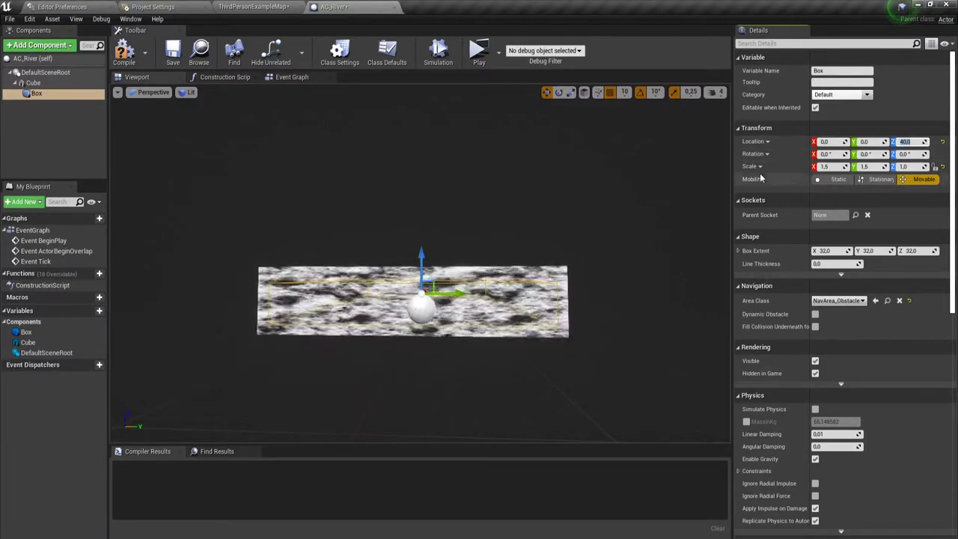
right_click_drag(576, 221, 576, 284)
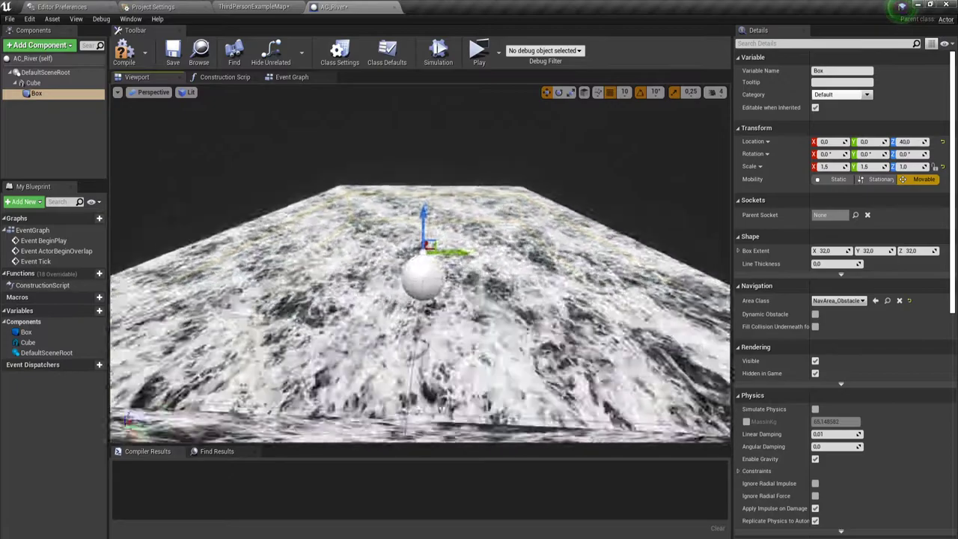
key("f")
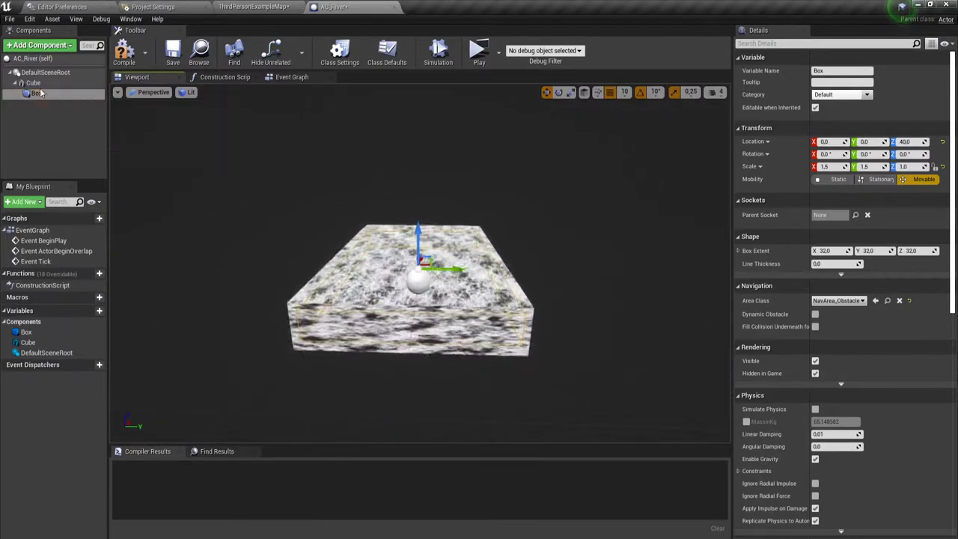
- Add an Arrow component to AC_River
left_click(33, 82)
left_click(39, 45)
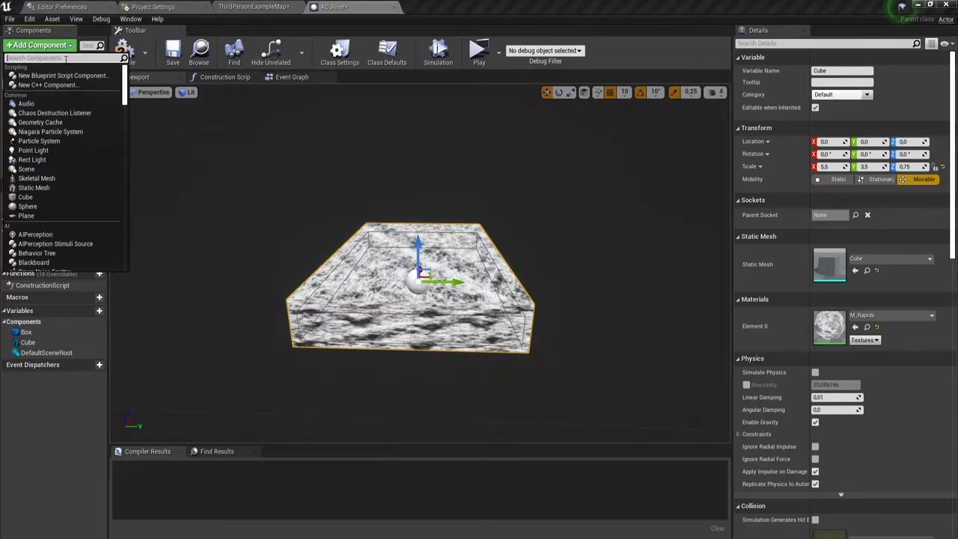
type("arr")
left_click(27, 76)
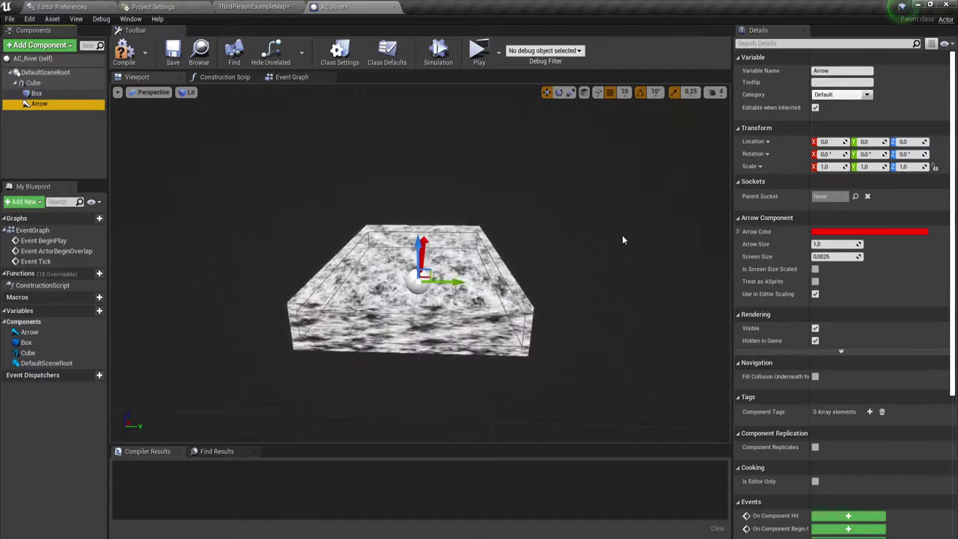
left_click_drag(621, 234, 568, 217)
left_click_drag(497, 309, 497, 309)
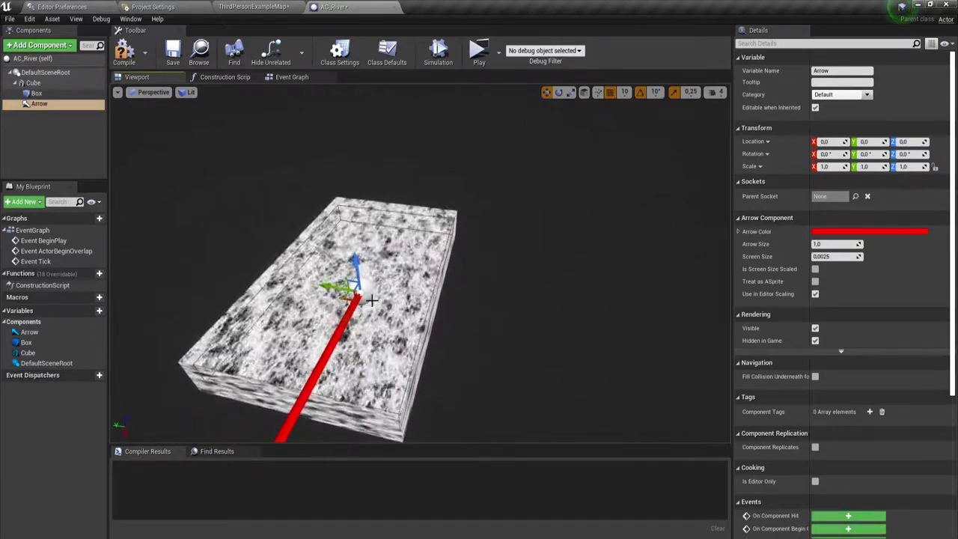
- Rotate the Arrow 90° around Z and compile AC_River
key("e")
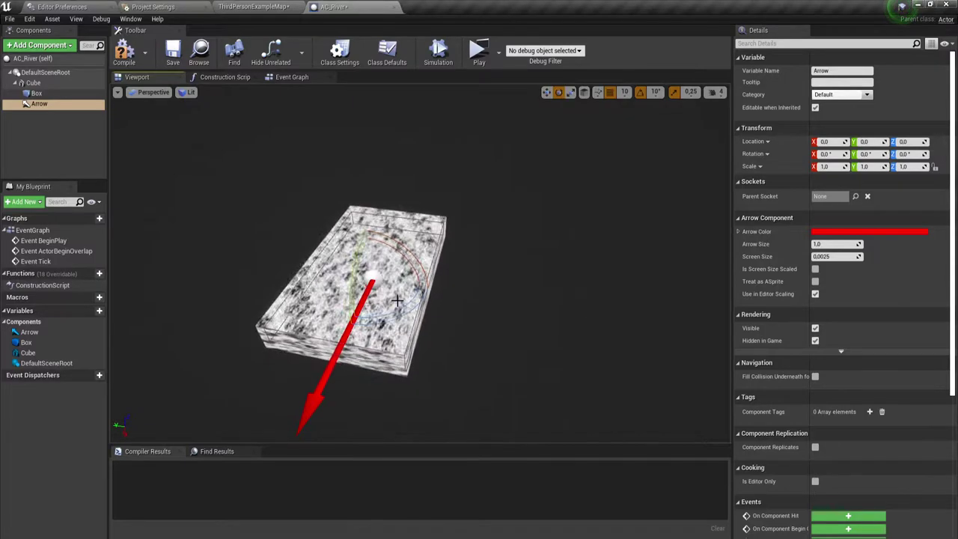
mouse_move(411, 304)
left_mouse_down()
mouse_move(389, 284)
mouse_move(383, 290)
left_mouse_up()
key("w")
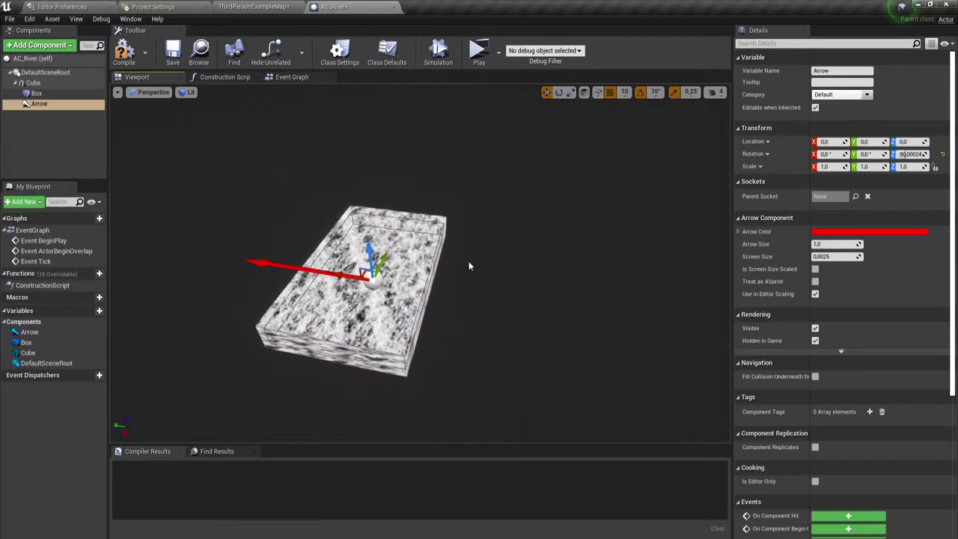
left_click(122, 56)
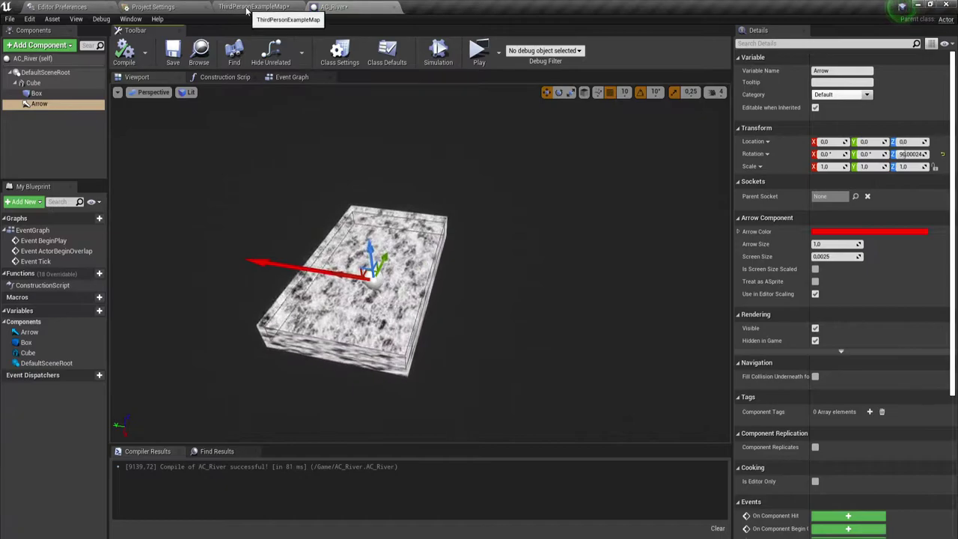
left_click(246, 8)
- Place an AC_River actor from the Content root into the level
left_click(204, 357)
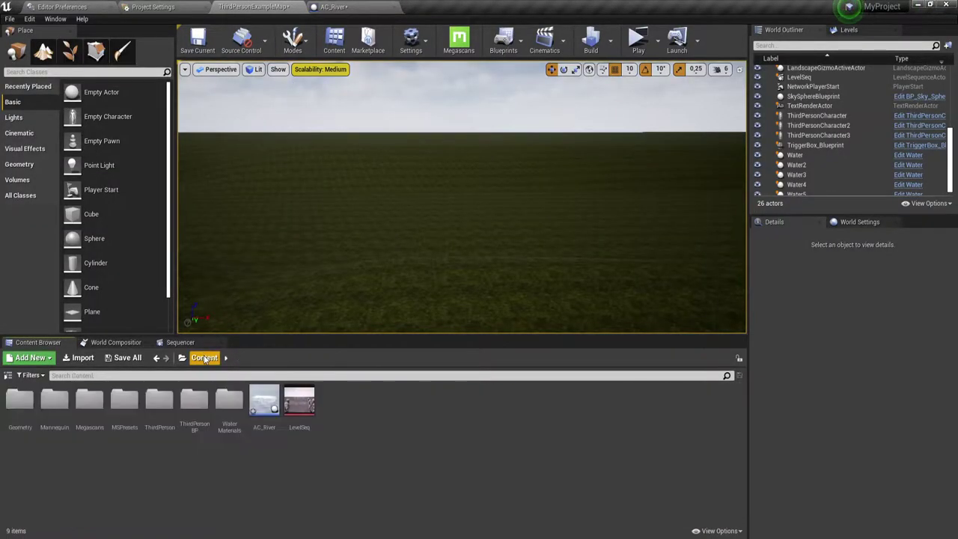
left_click_drag(266, 400, 407, 241)
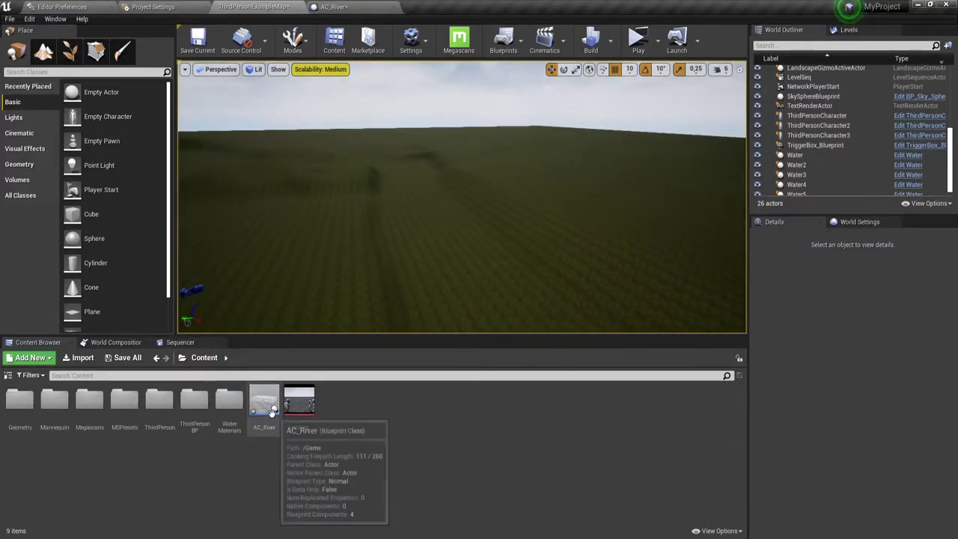
left_click_drag(266, 402, 401, 245)
key("f")
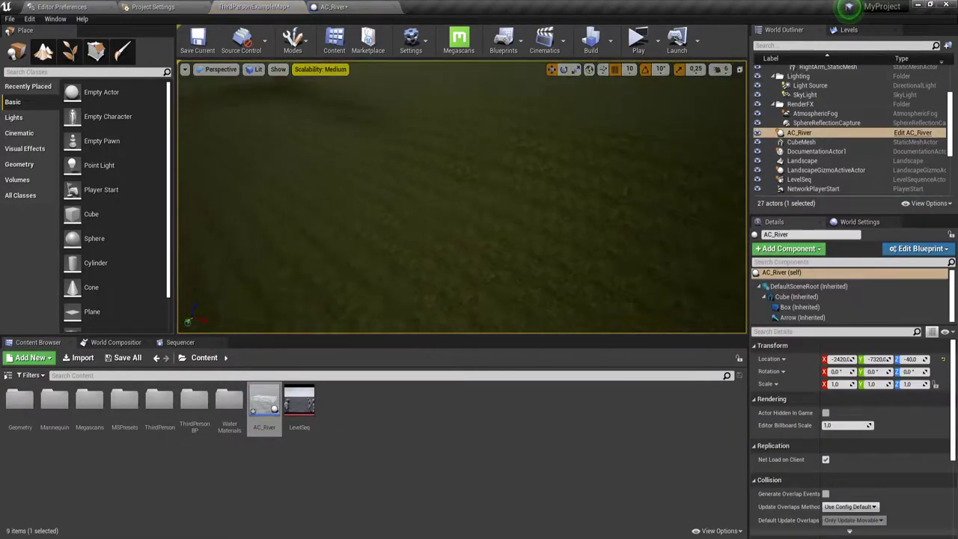
left_click_drag(428, 238, 428, 238, "alt")
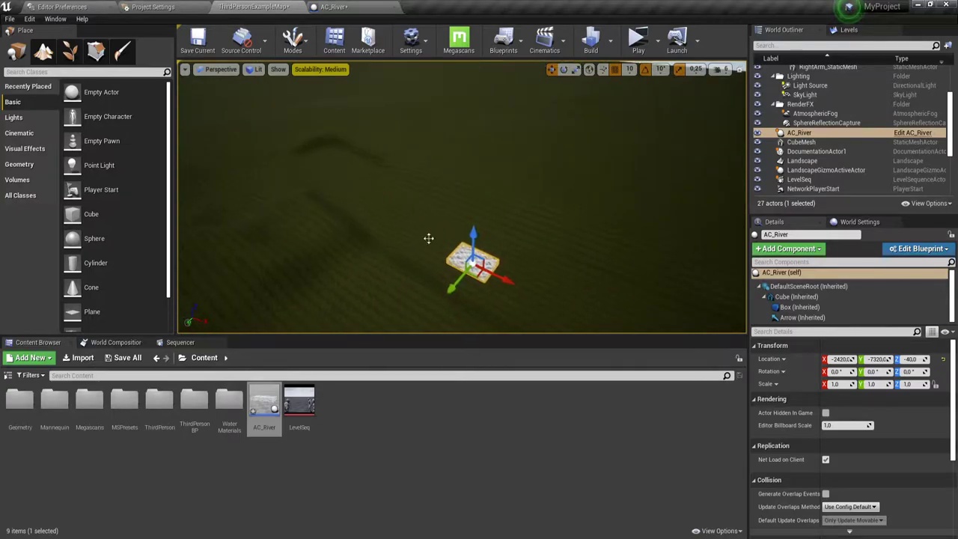
- Rotate the AC_River actor -90° around Z and move it to X -3470
key("e")
left_click_drag(479, 262, 527, 270)
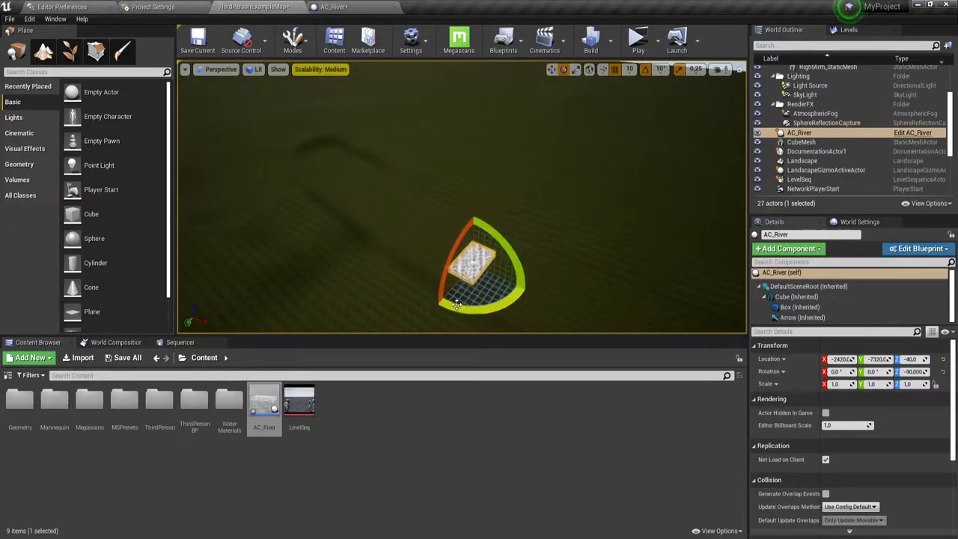
key("w")
left_click_drag(487, 276, 404, 228)
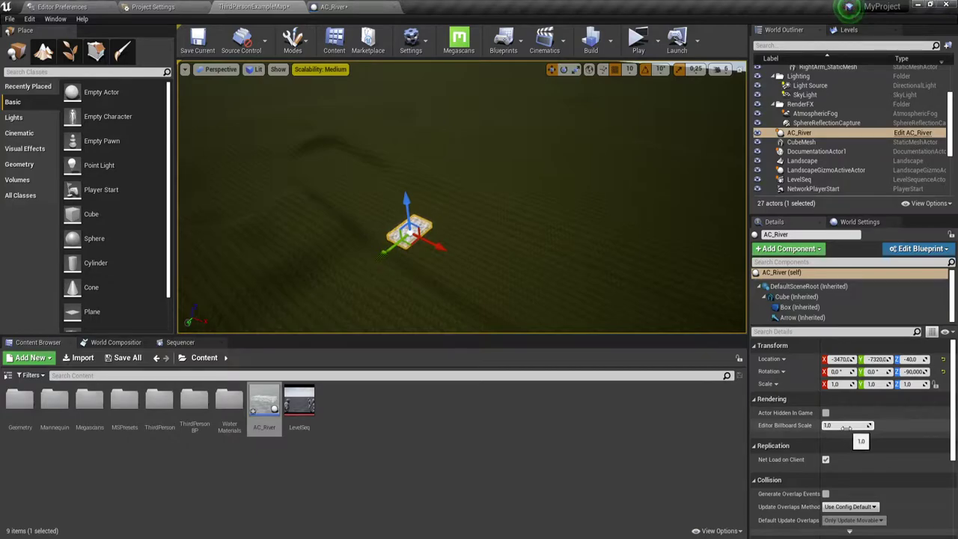
scroll(862, 411, "down", 2)
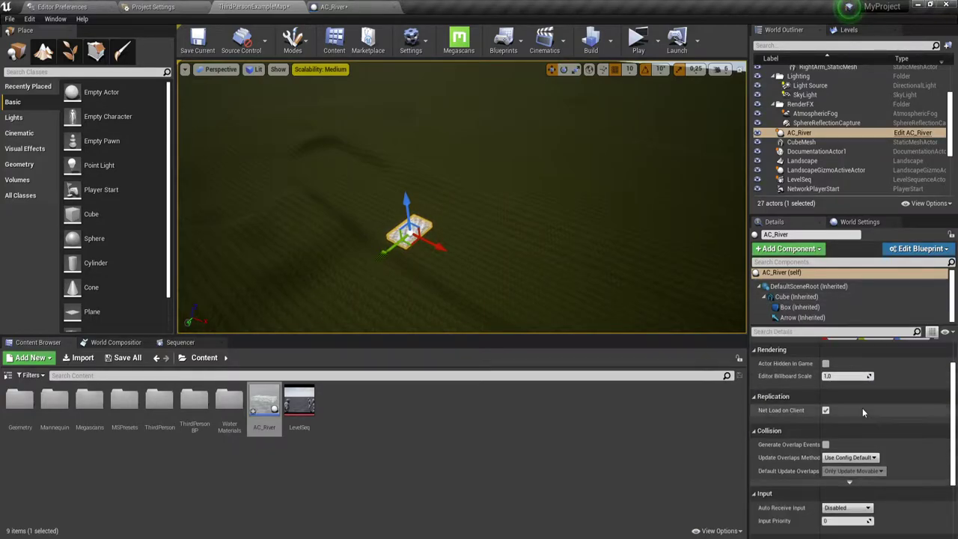
scroll(862, 411, "up", 2)
left_click(812, 298)
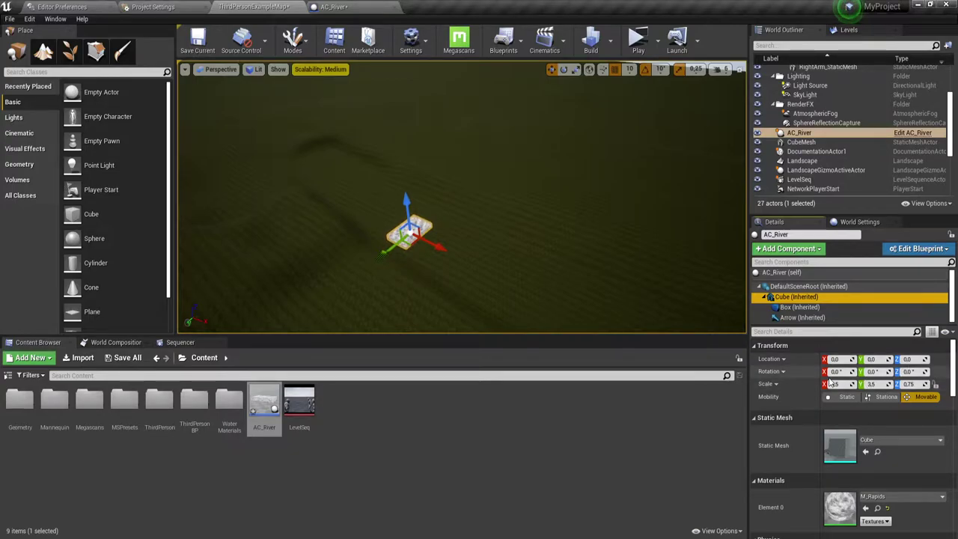
- Widen the placed AC_River's Cube (Inherited) to a Y scale of about 11.7
left_click_drag(829, 382, 868, 383)
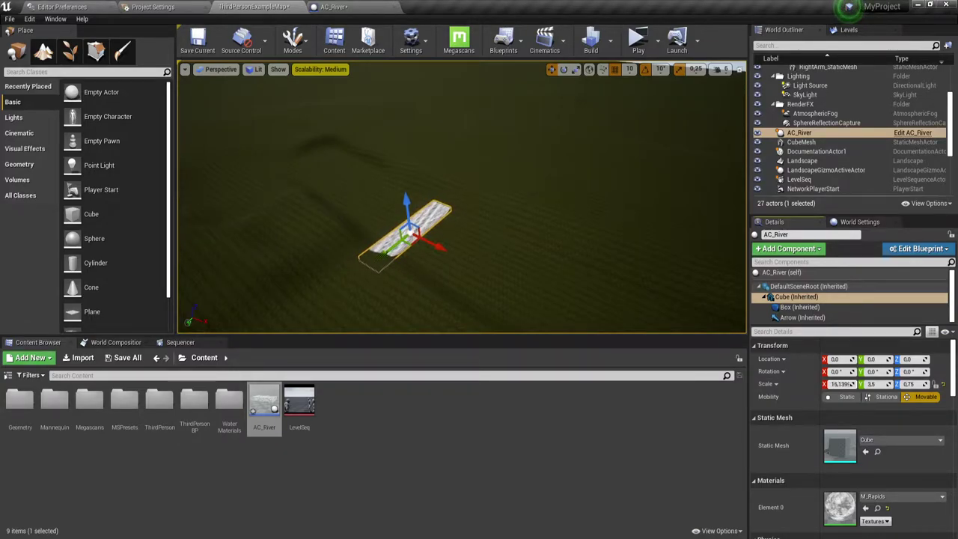
left_click(471, 249)
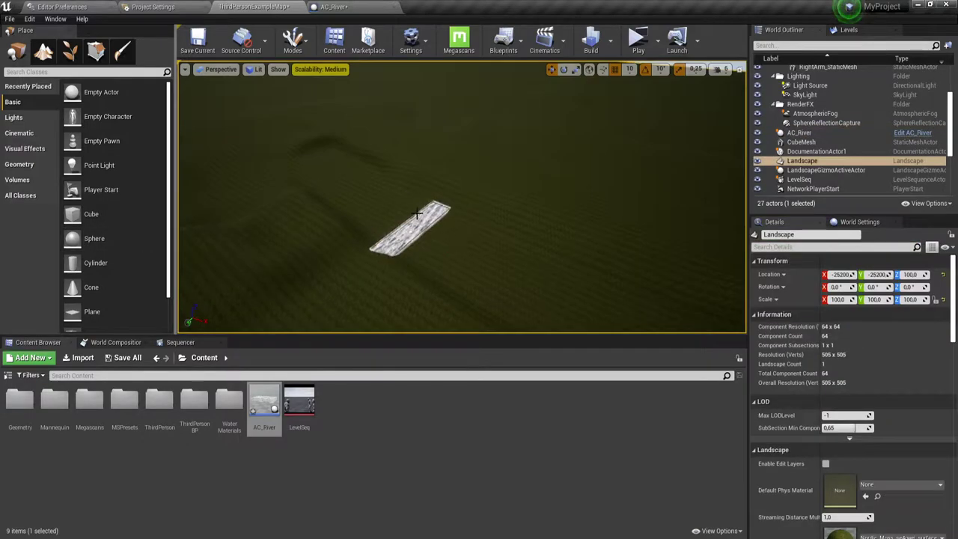
left_click(417, 228)
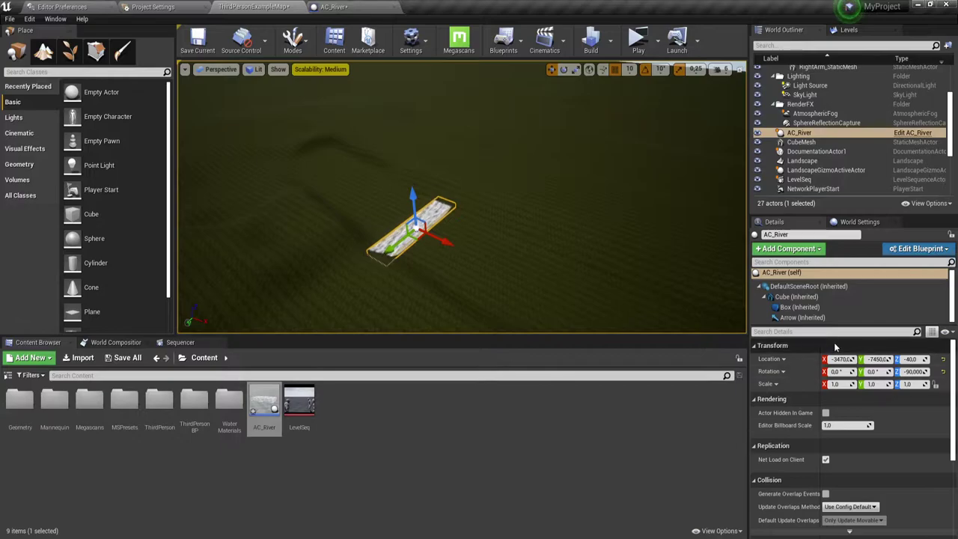
left_click(797, 297)
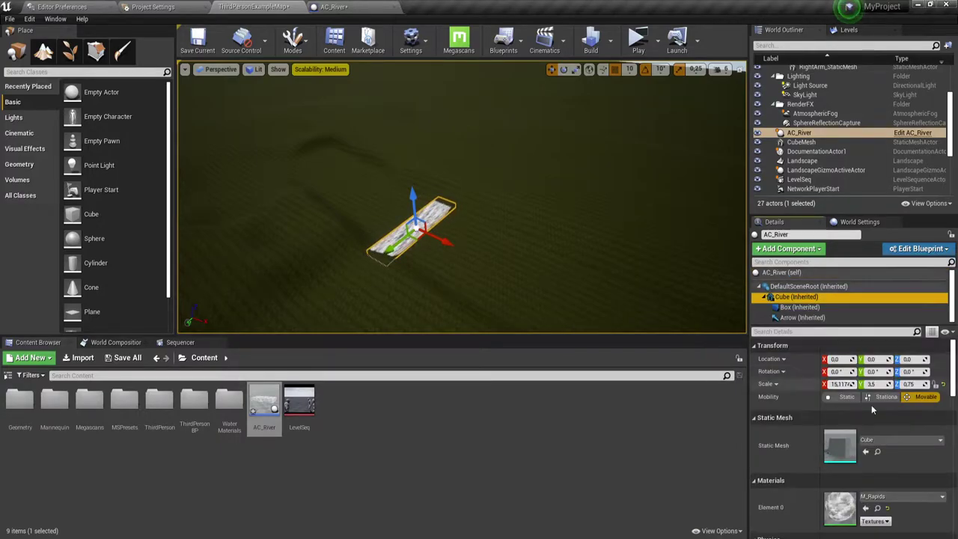
left_click_drag(873, 384, 883, 383)
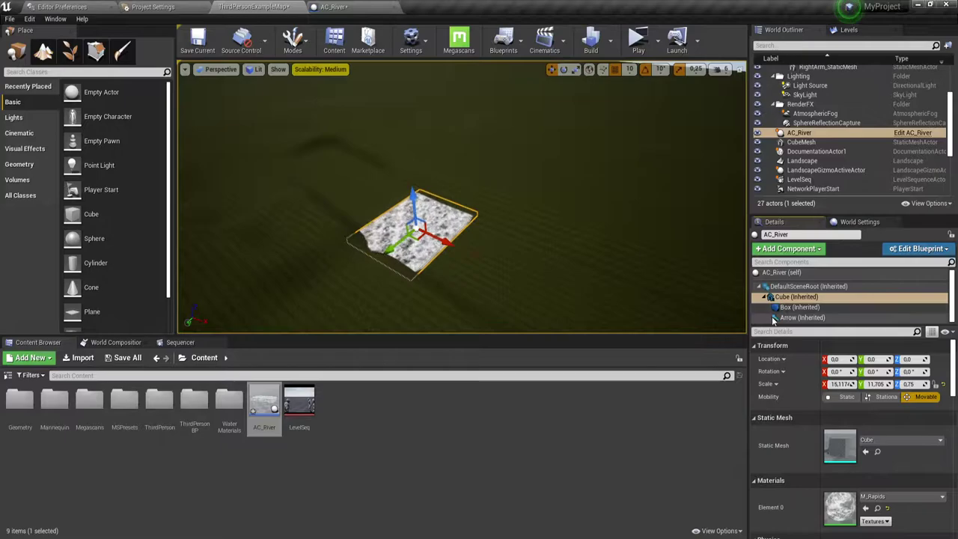
left_click(801, 317)
- Set the placed AC_River's Arrow to Location Z 249 with Rotation Z at 90
key("f")
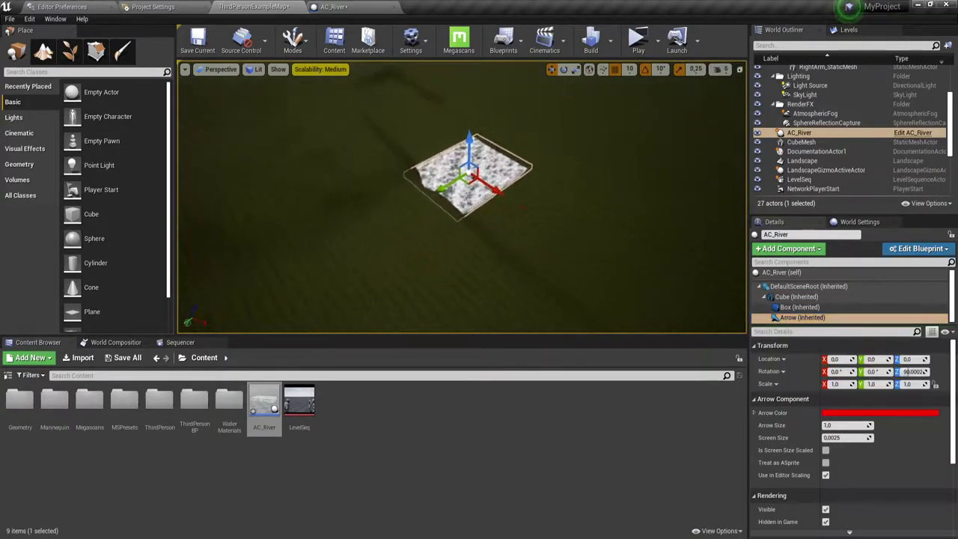
left_click(491, 299)
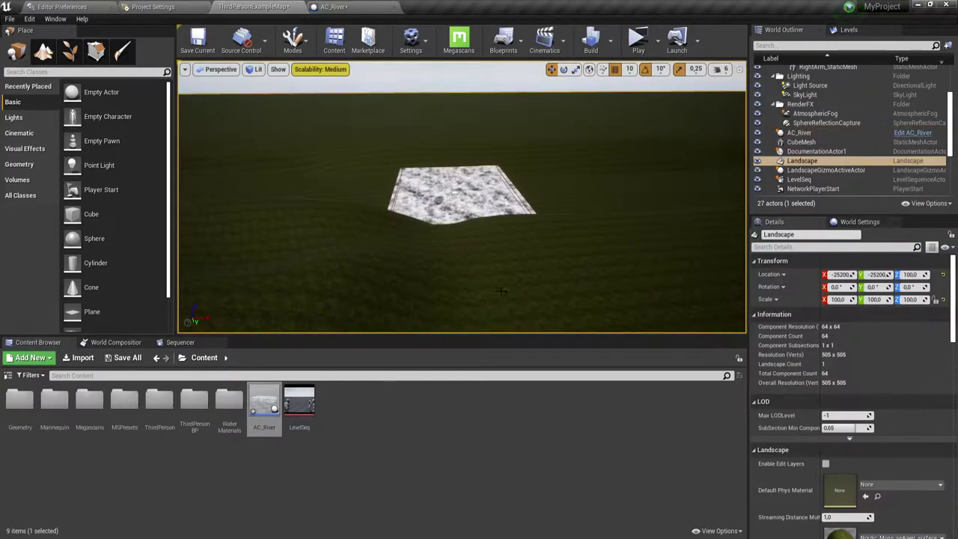
left_click(472, 179)
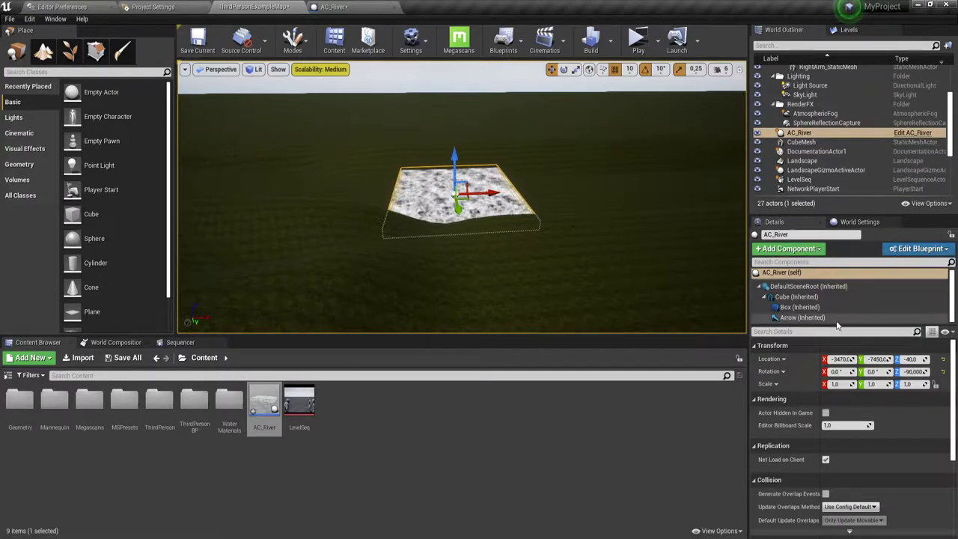
left_click(802, 318)
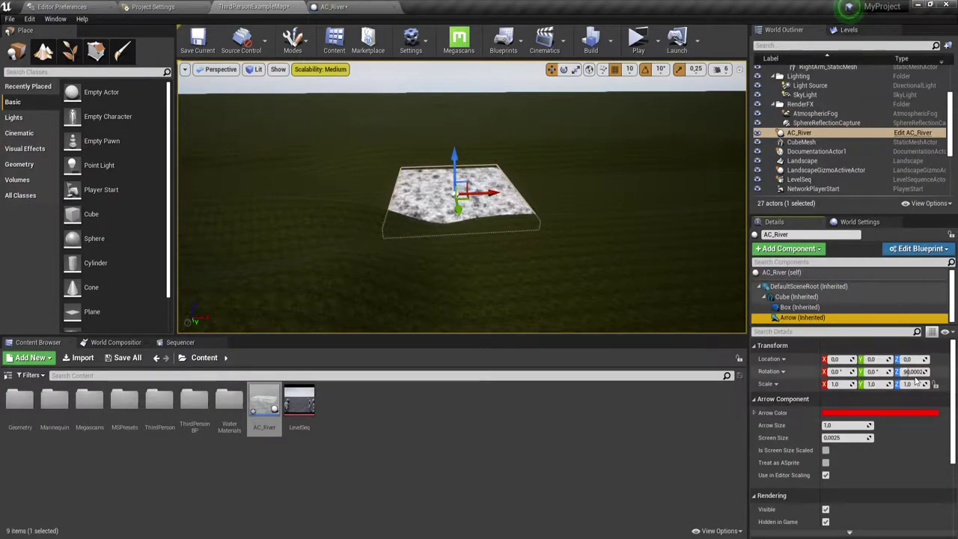
left_click(908, 371)
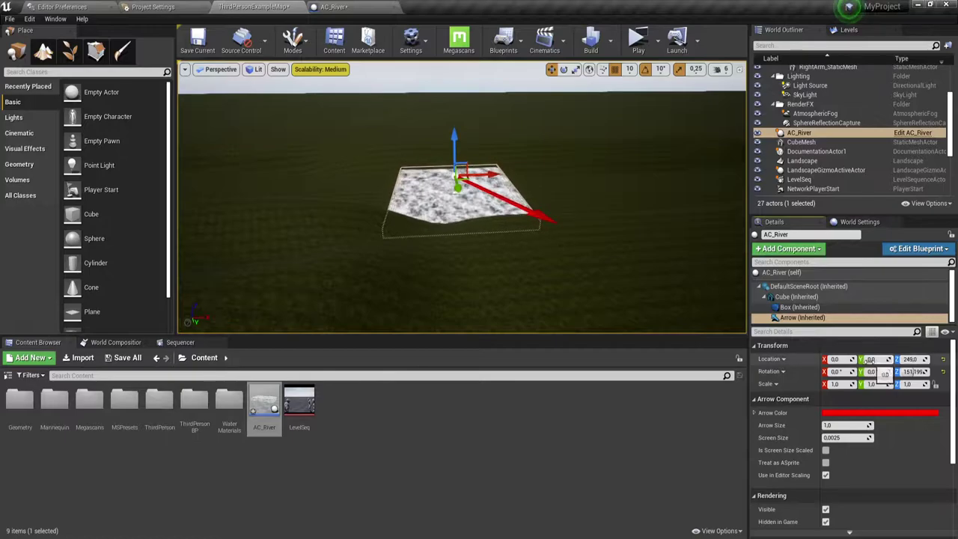
right_click_drag(464, 262, 419, 239)
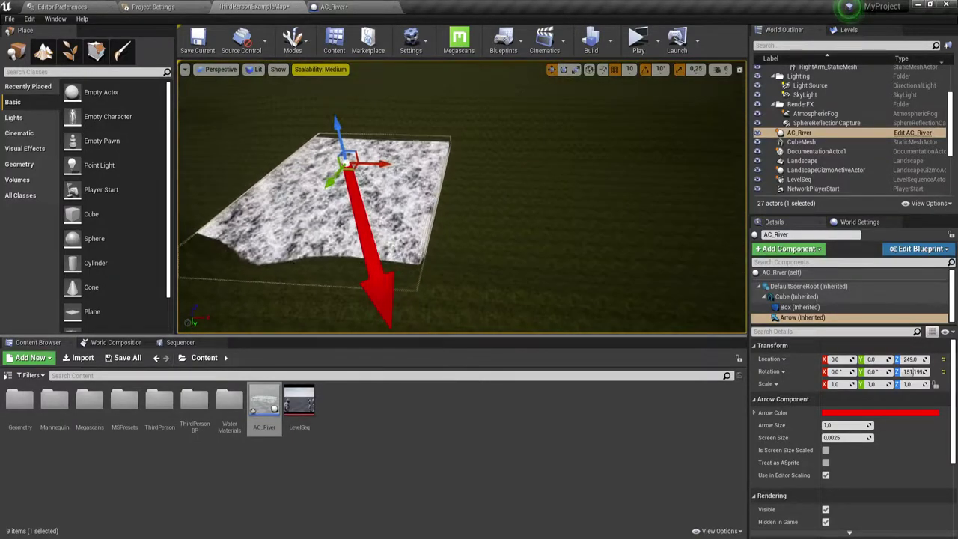
scroll(462, 198, "down", 3)
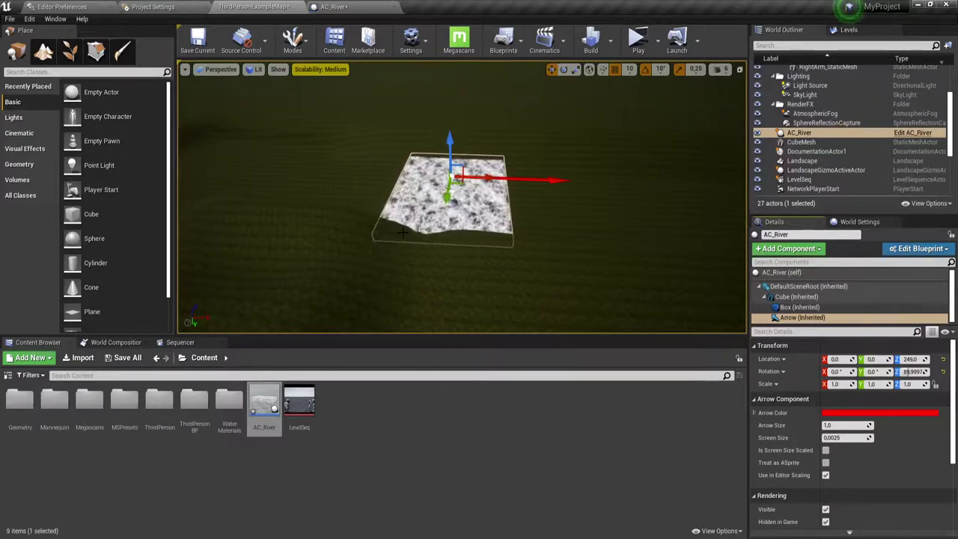
left_click(538, 241)
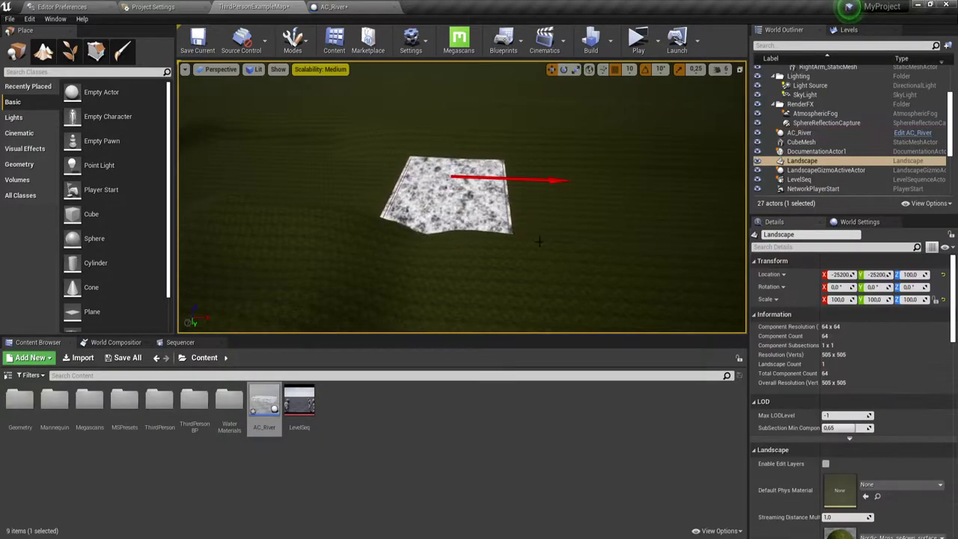
left_click(452, 196)
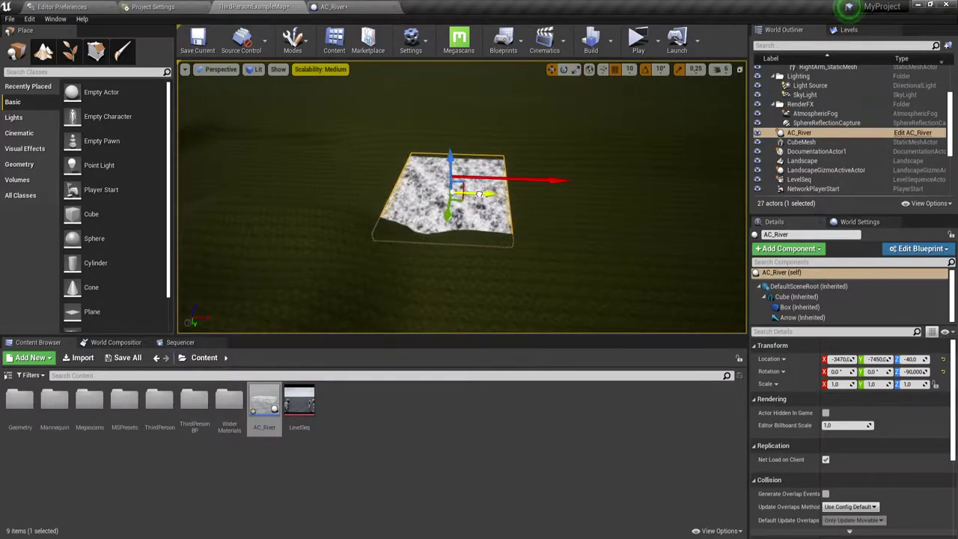
- Alt-drag copies of AC_River along X to form AC_River2–4 end to end
left_click_drag(483, 194, 604, 195)
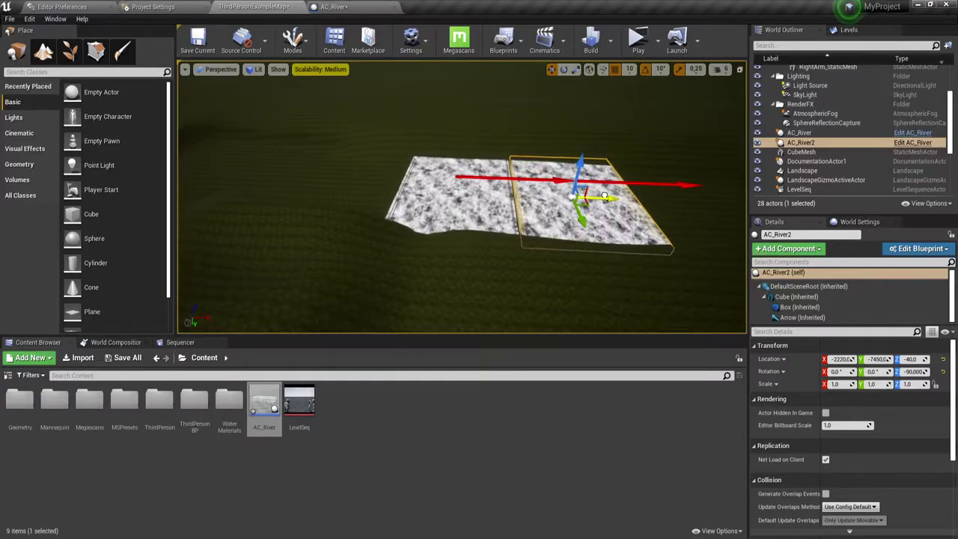
left_click_drag(604, 196, 722, 203, "alt")
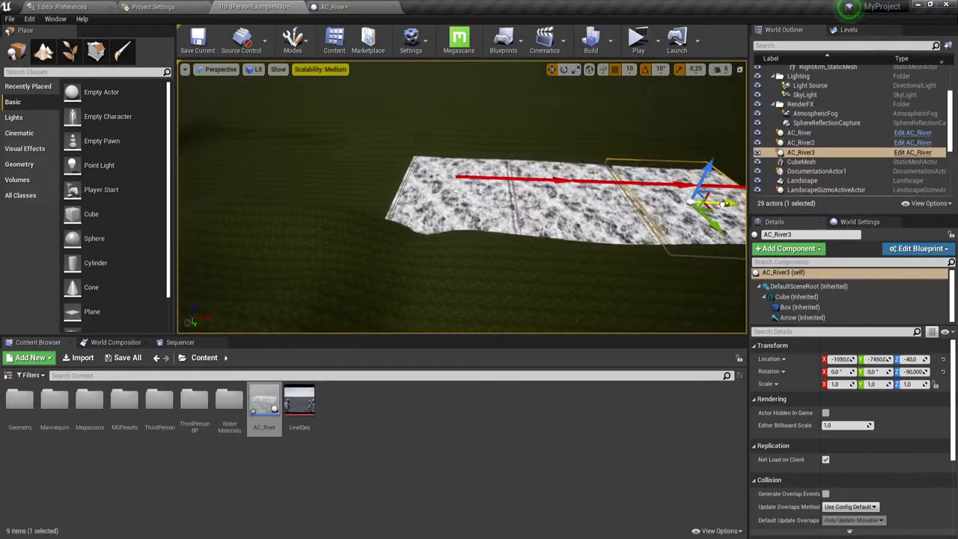
left_click(483, 194)
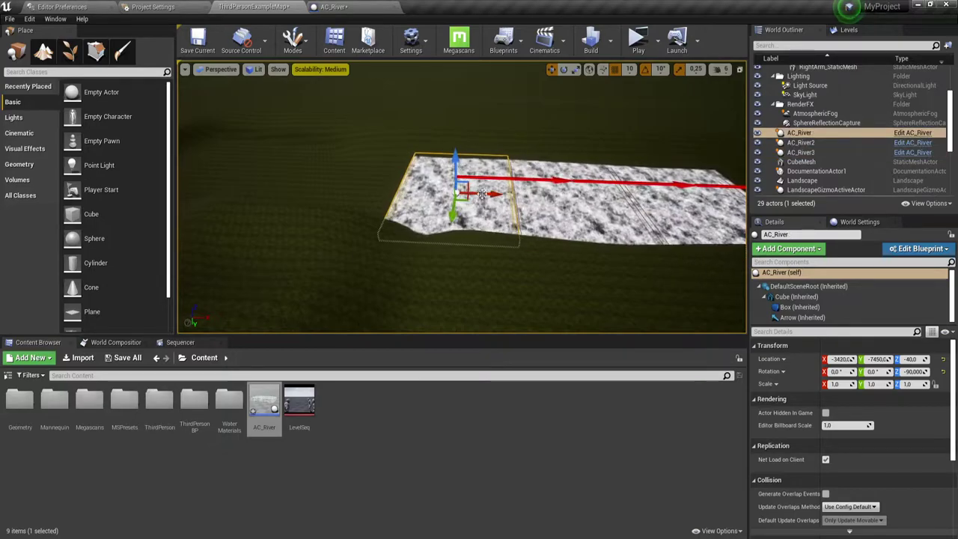
left_click_drag(483, 194, 376, 189, "alt")
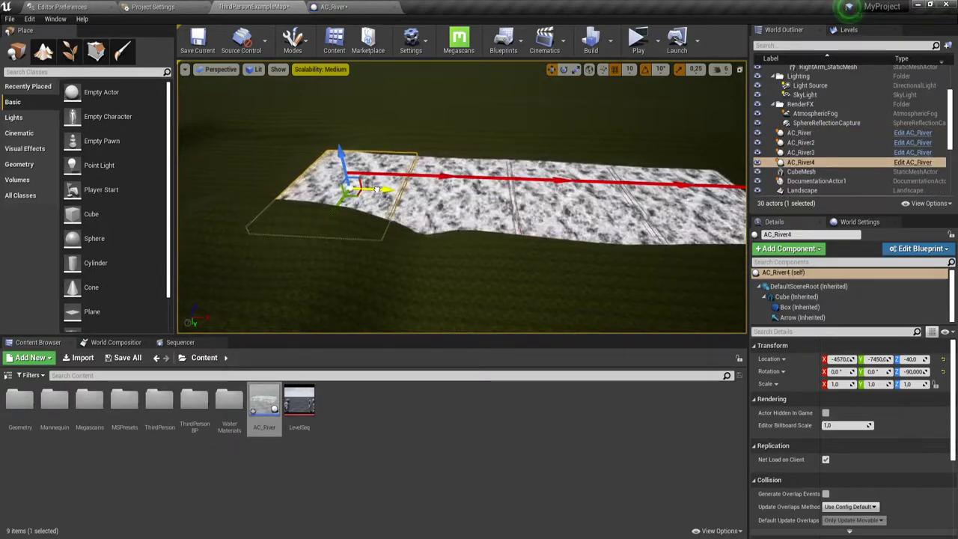
mouse_move(376, 189)
right_mouse_down()
mouse_move(321, 194)
mouse_move(389, 224)
right_mouse_up()
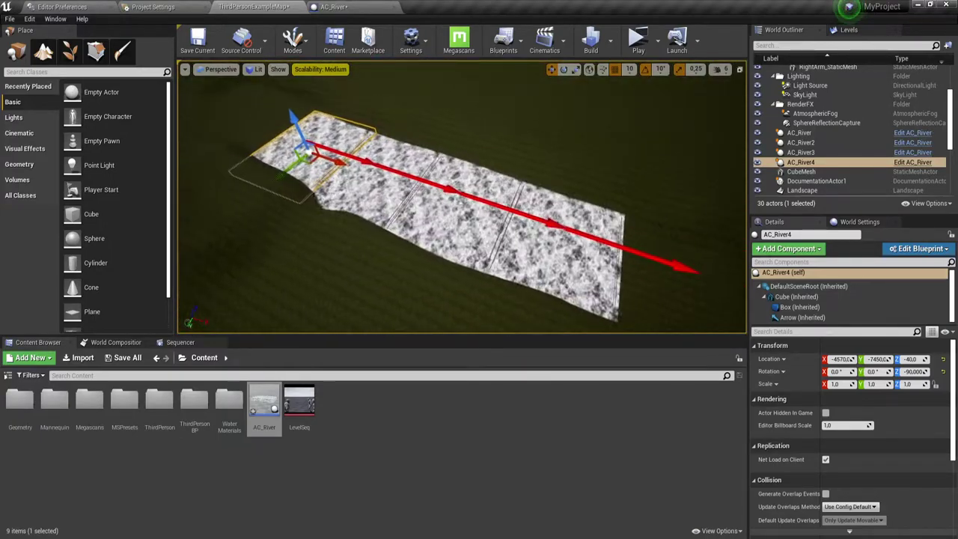
- Turn the original AC_River's Arrow to a Rotation Z of about 64°
left_click(391, 172)
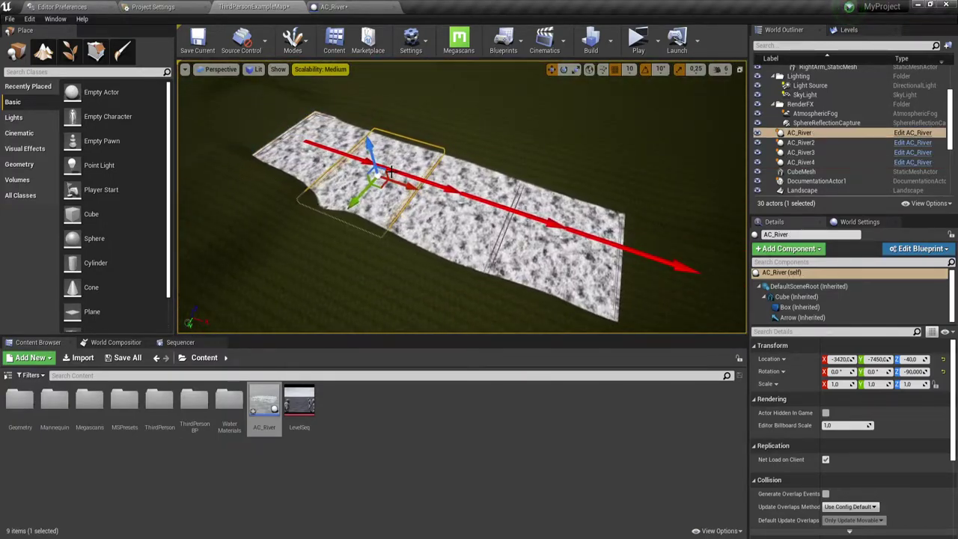
left_click(797, 317)
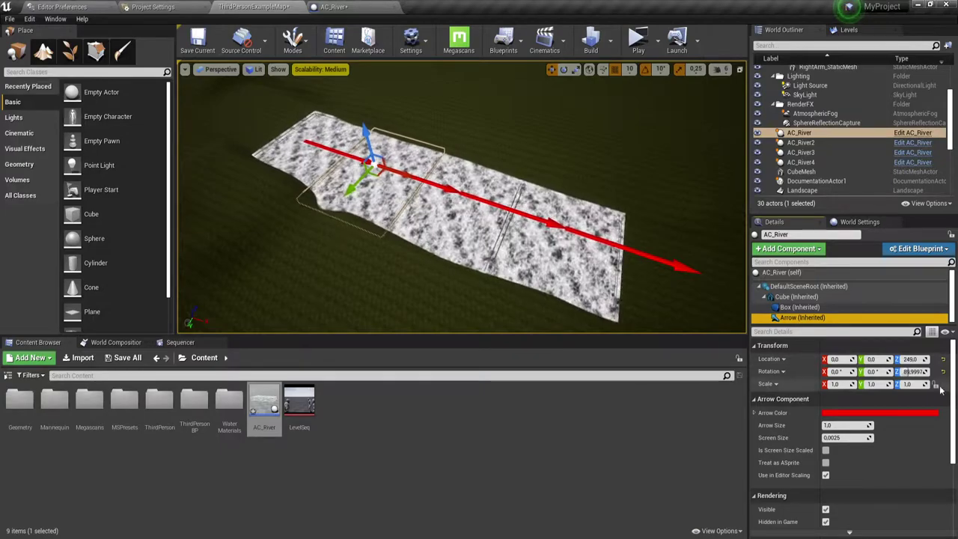
left_click(913, 372)
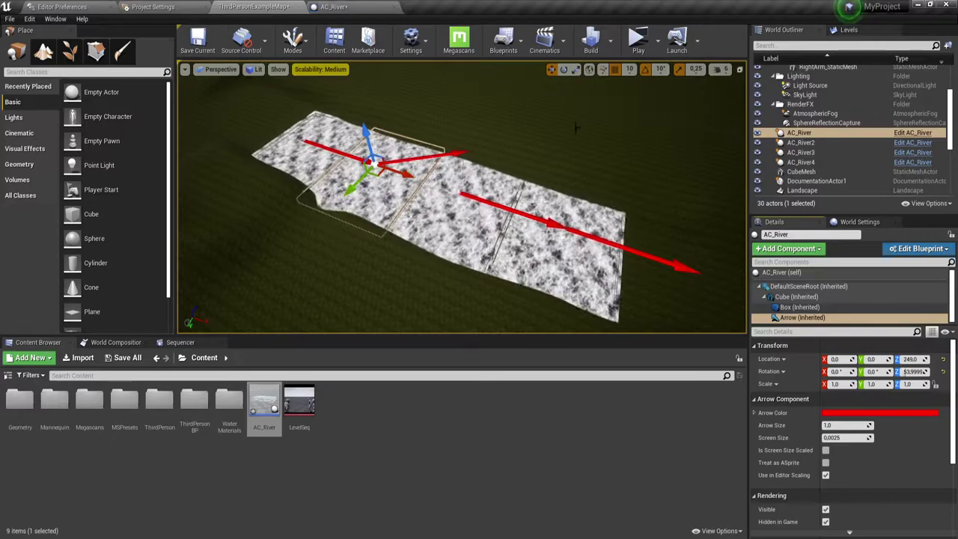
- Rotate AC_River2's Arrow component around Z to about 136.8°
left_click(466, 220)
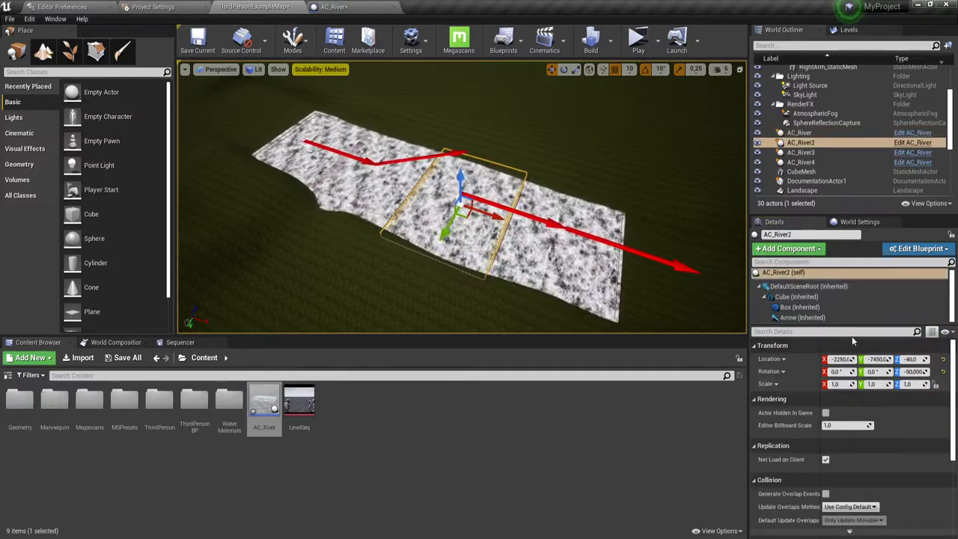
left_click(799, 318)
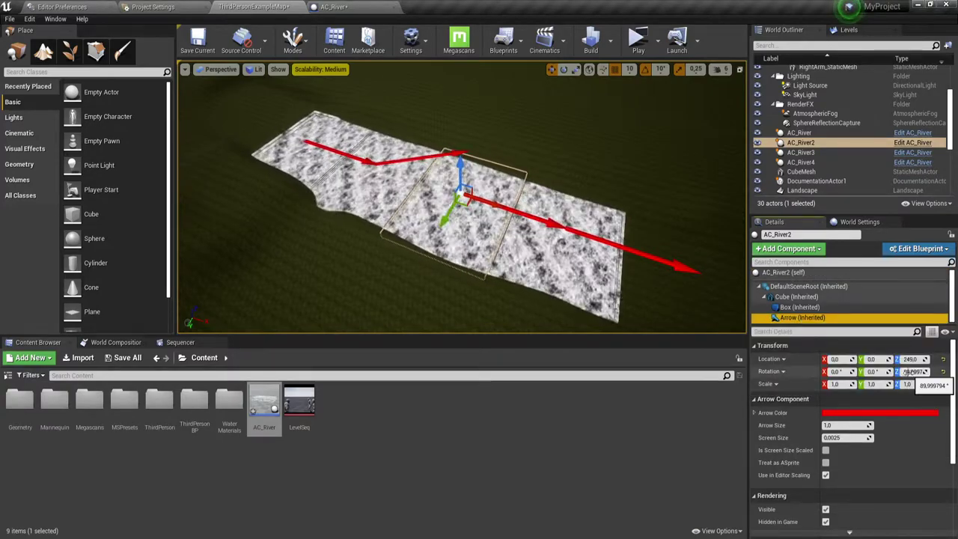
left_click_drag(907, 372, 907, 371)
left_click_drag(907, 372, 928, 372)
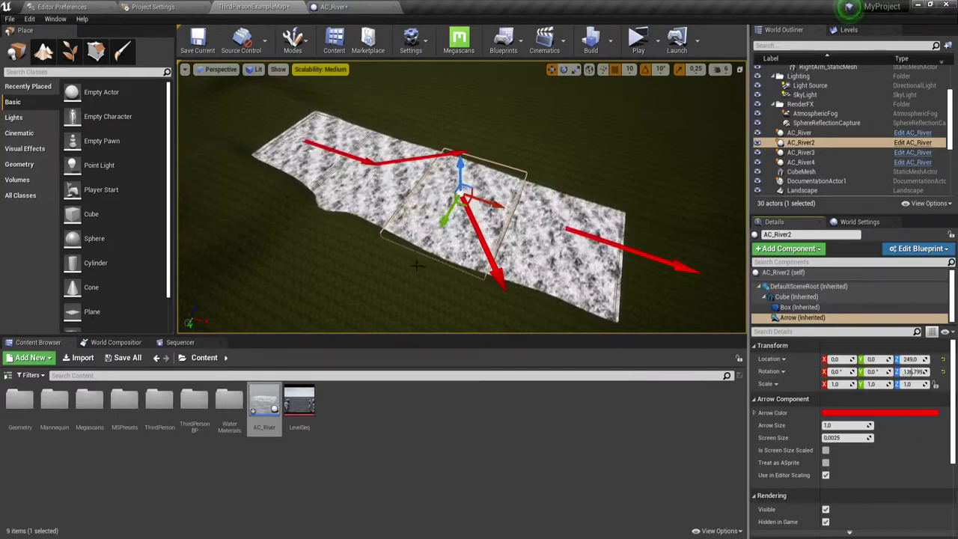
- Alt-drag a copy, AC_River5, to the river's end at X 60
right_click_drag(364, 183, 364, 225)
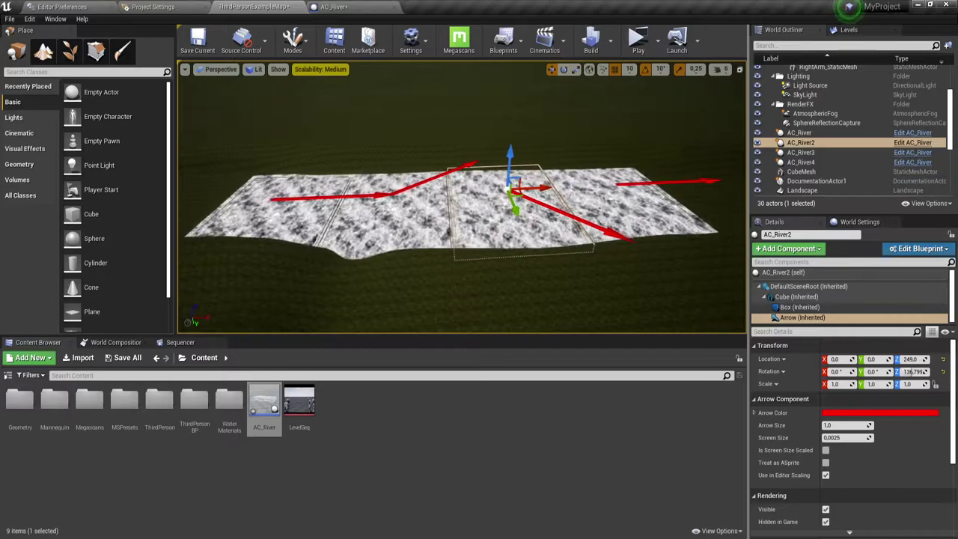
right_click_drag(452, 165, 419, 166)
left_click_drag(340, 163, 537, 189, "alt")
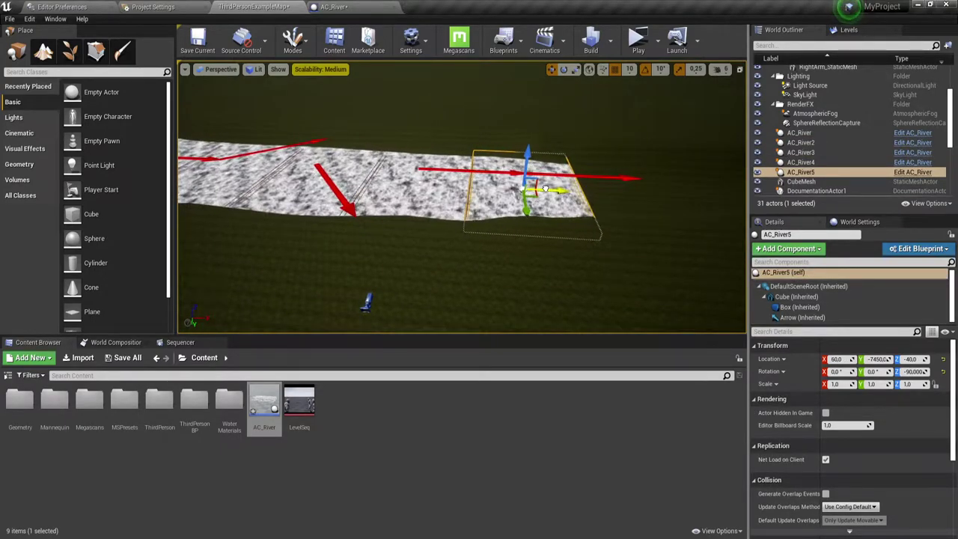
left_click_drag(537, 189, 636, 198)
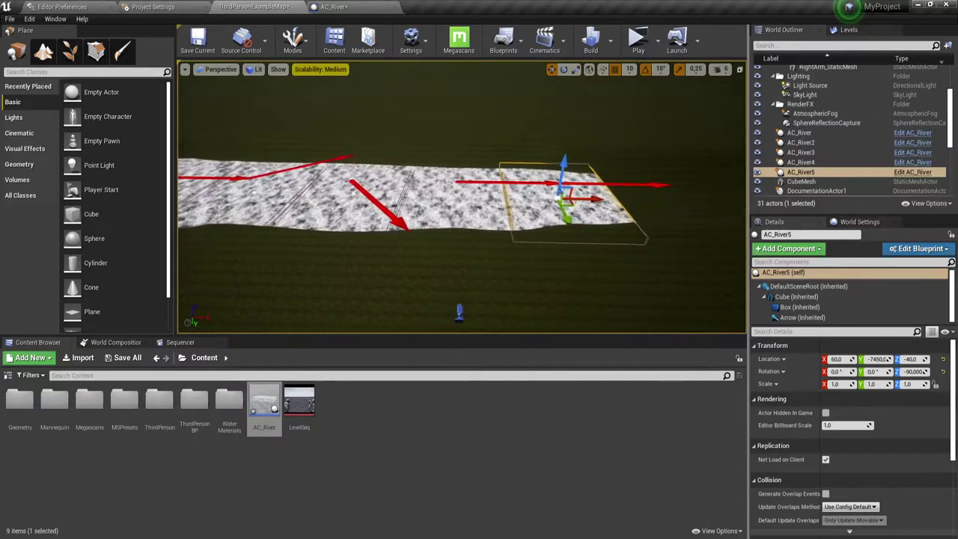
right_click_drag(458, 277, 445, 277)
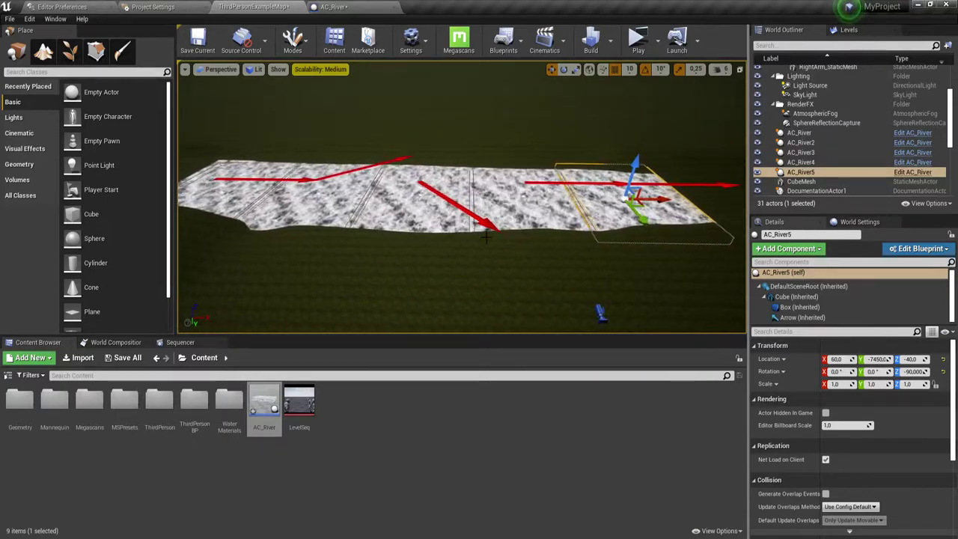
- Open AC_River's Event Graph and undo deleting both BeginPlay and ActorBeginOverlap
left_click(355, 7)
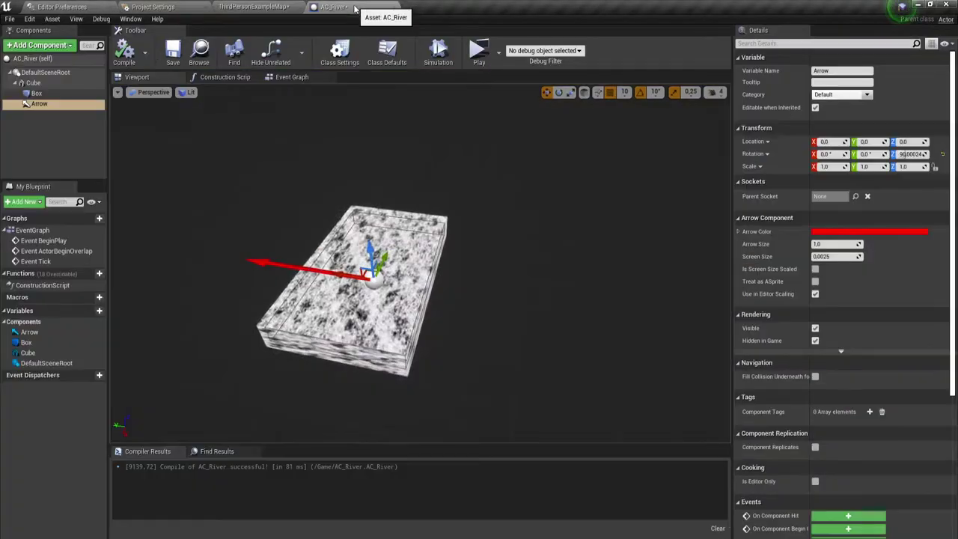
left_click(292, 78)
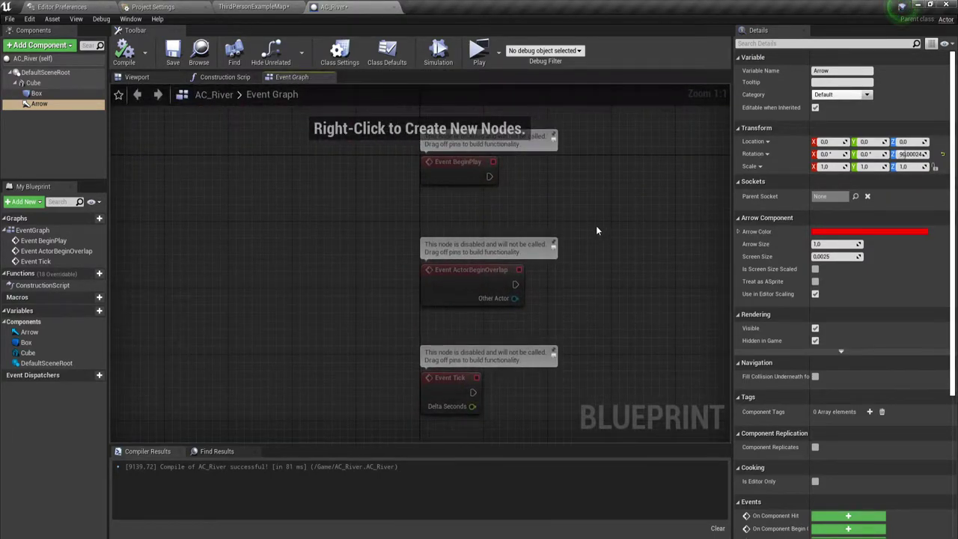
left_click_drag(594, 307, 397, 164)
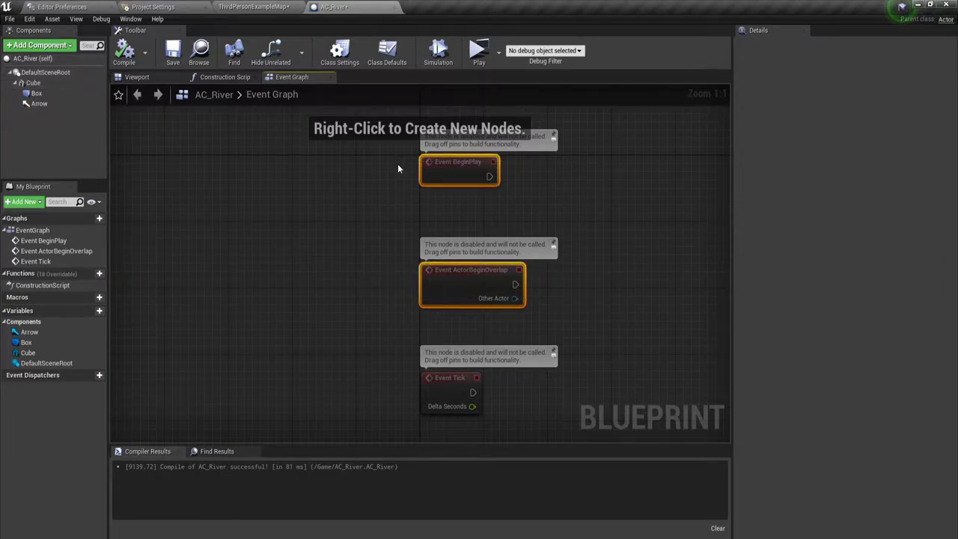
key("Delete")
mouse_move(486, 277)
right_mouse_down()
mouse_move(373, 135)
mouse_move(329, 223)
right_mouse_up()
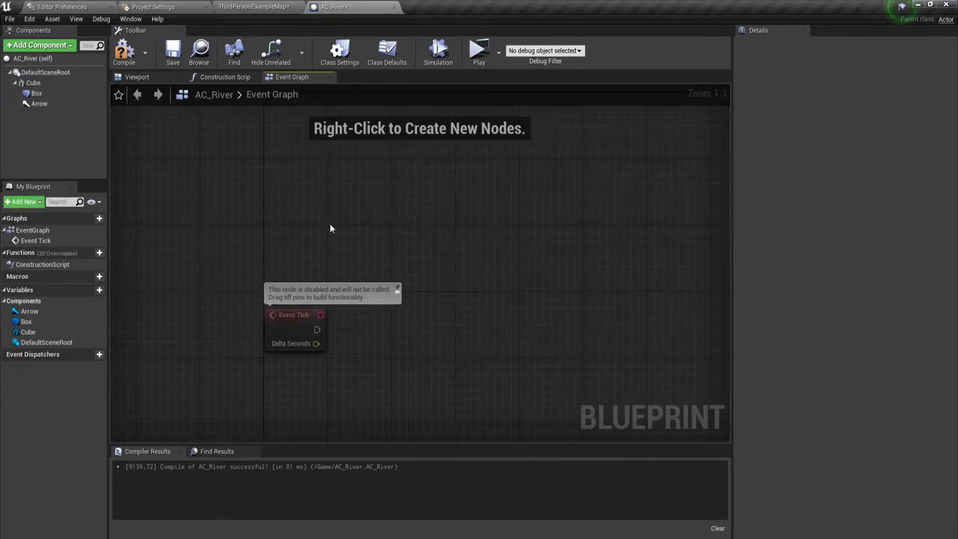
key("ctrl+z")
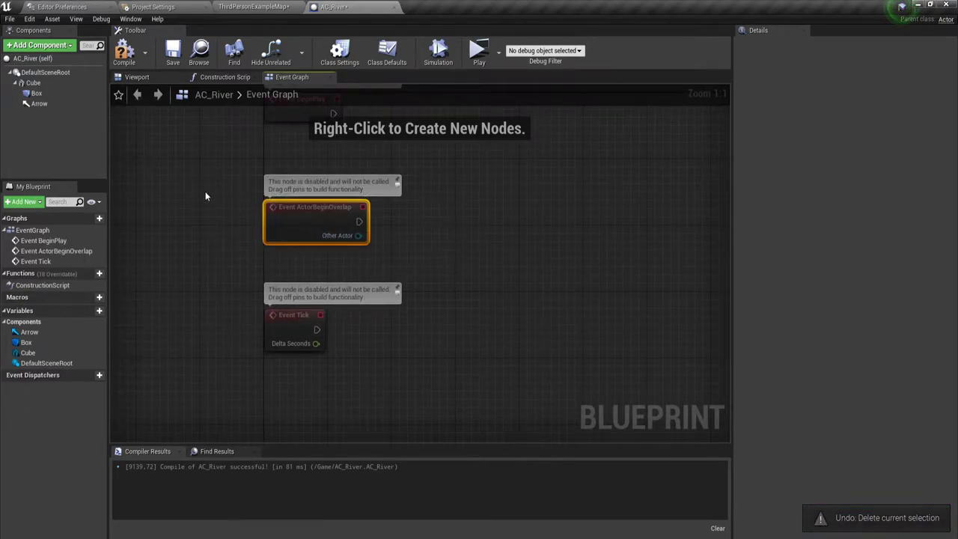
- Delete only Event ActorBeginOverlap and move Event Tick up beneath BeginPlay
key("Delete")
right_click_drag(333, 188, 336, 254)
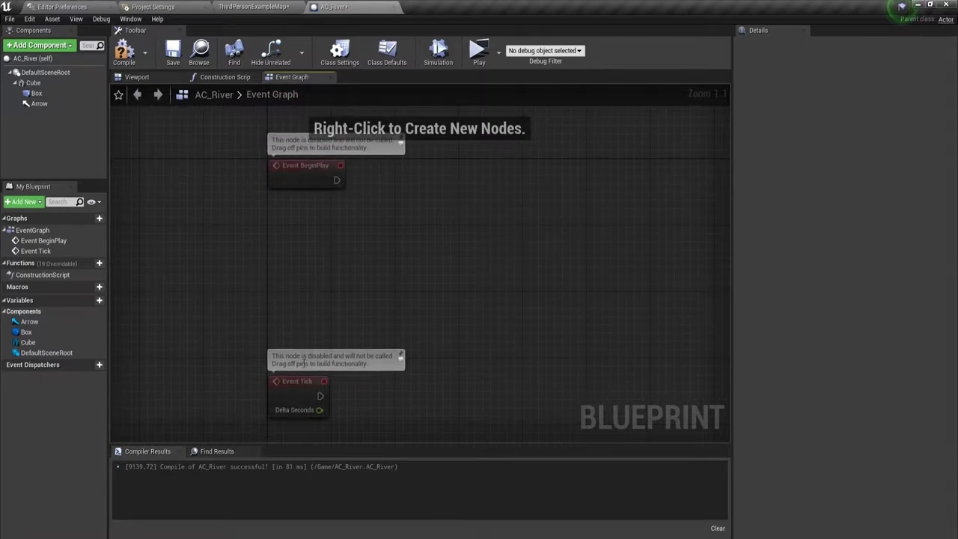
left_click_drag(298, 379, 296, 265)
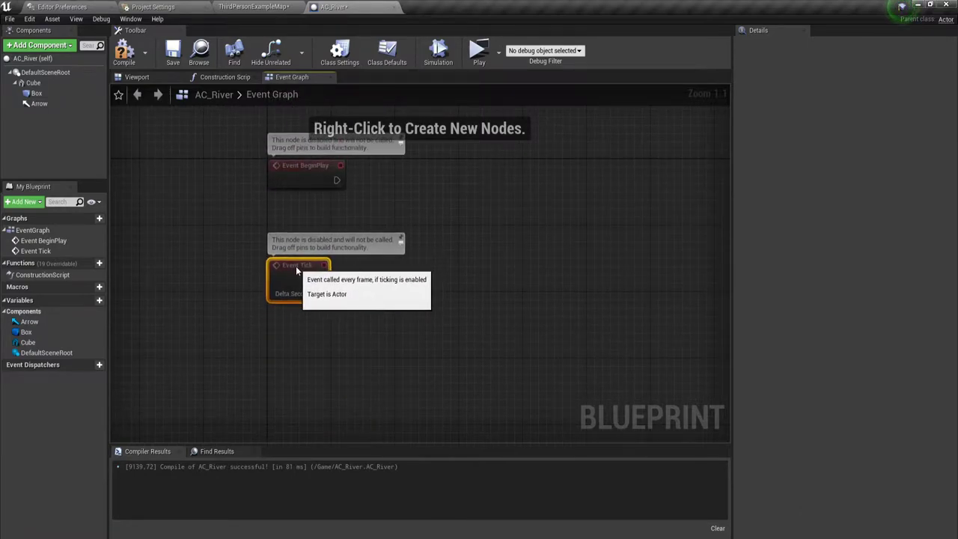
left_click(407, 298)
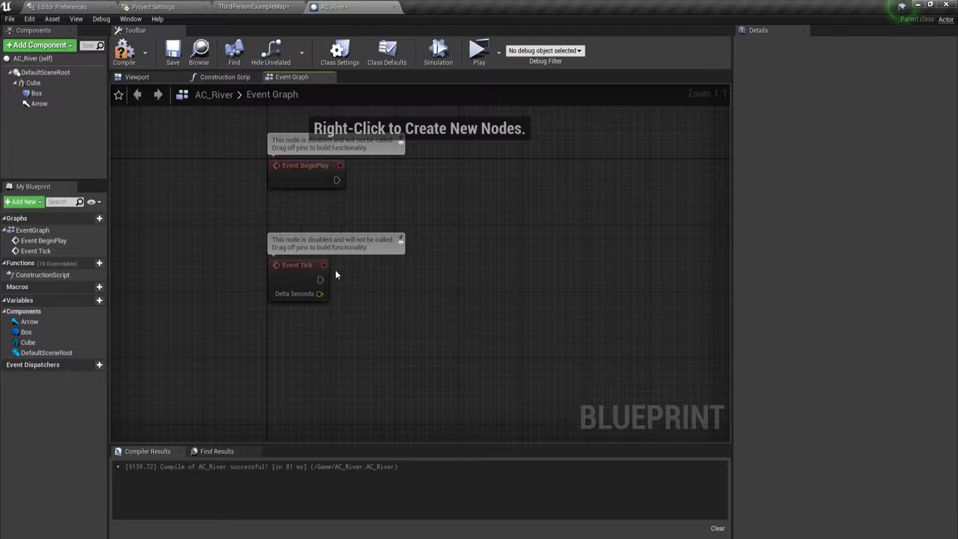
left_click_drag(320, 279, 392, 282)
left_click(465, 242)
- Select the Event Tick node and compile the AC_River blueprint
mouse_move(194, 227)
left_mouse_down()
mouse_move(456, 362)
mouse_move(411, 356)
left_mouse_up()
left_click(397, 349)
left_click_drag(206, 223, 427, 349)
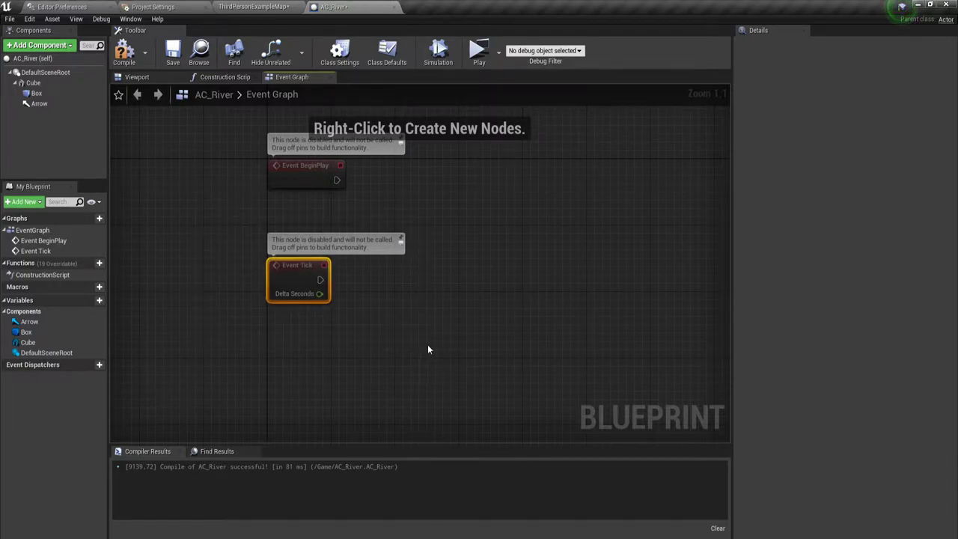
left_click(481, 320)
left_click_drag(247, 205, 485, 333)
left_click(134, 65)
right_click_drag(401, 232, 407, 374)
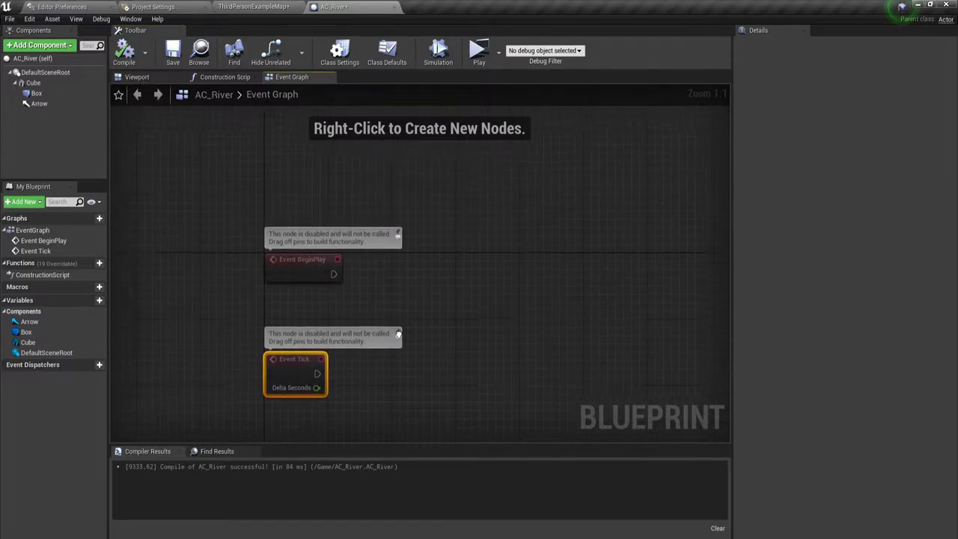
- Add On Component Begin Overlap (Box) and On Component End Overlap (Box) events from the Box's Details
left_click(38, 93)
scroll(789, 299, "down", 5)
scroll(788, 299, "down", 5)
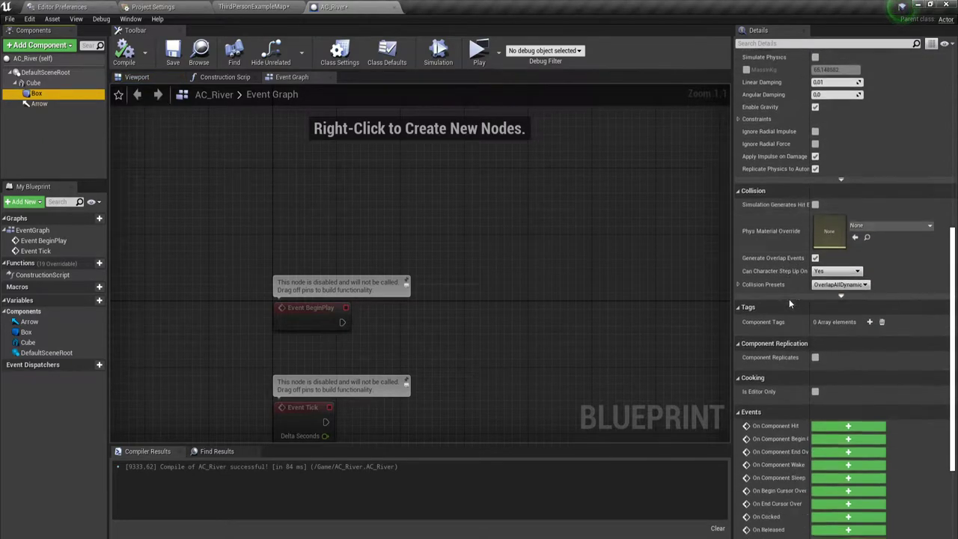
scroll(789, 298, "down", 3)
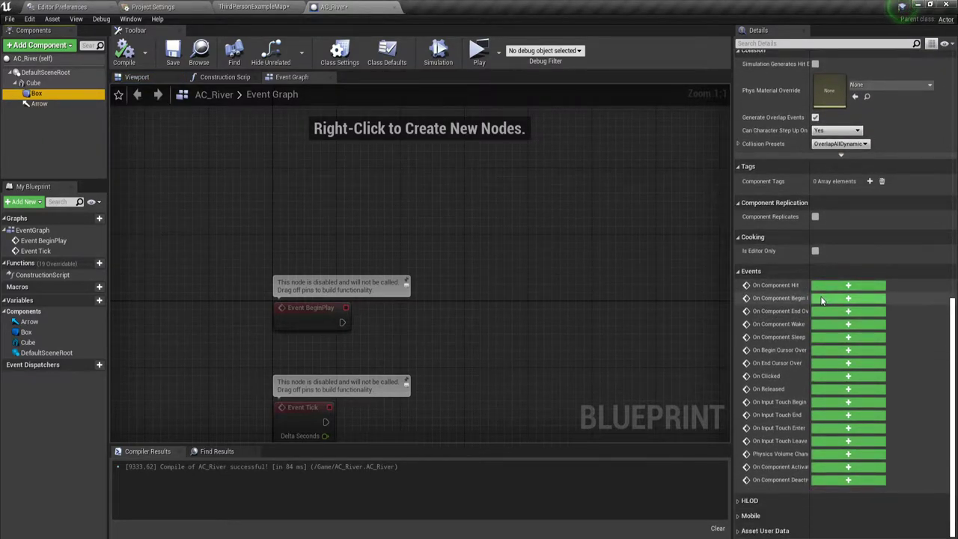
left_click(821, 298)
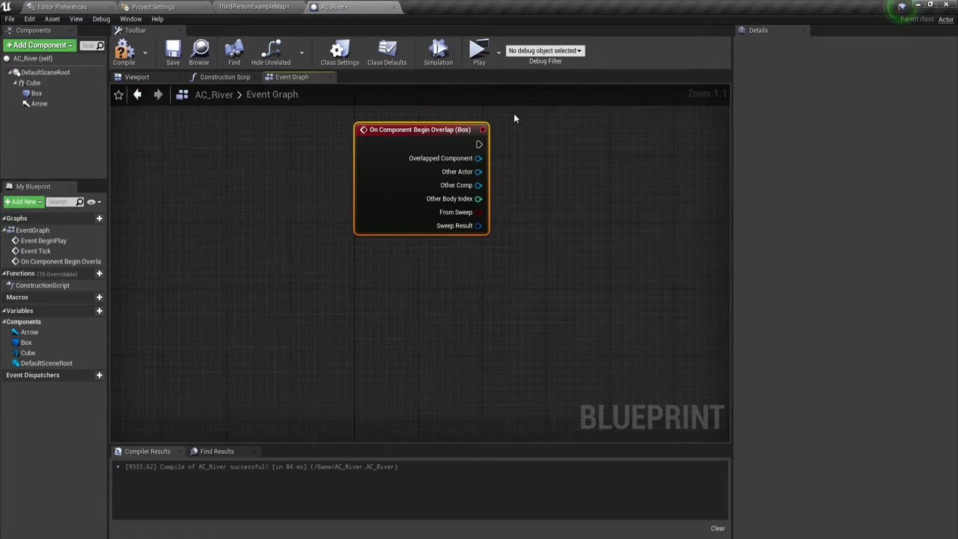
left_click(36, 93)
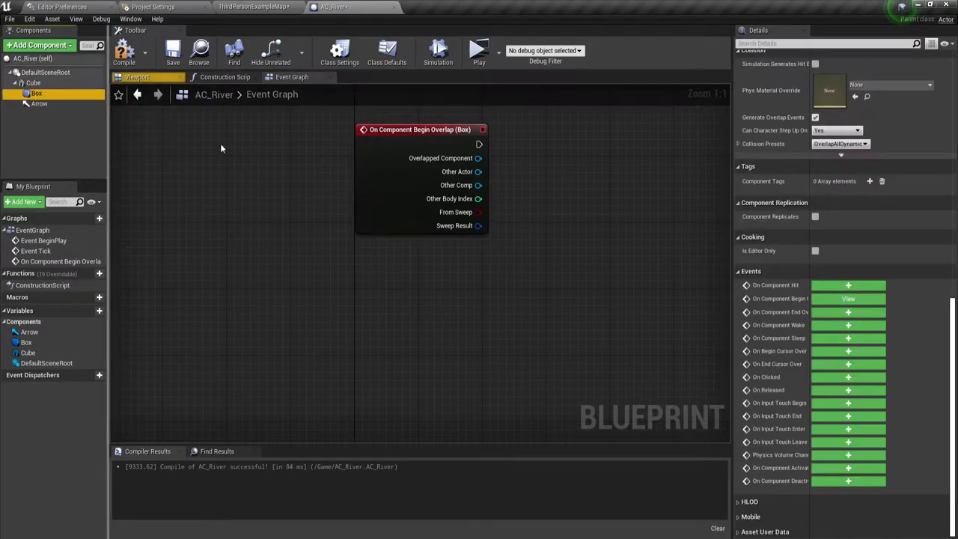
left_click(843, 314)
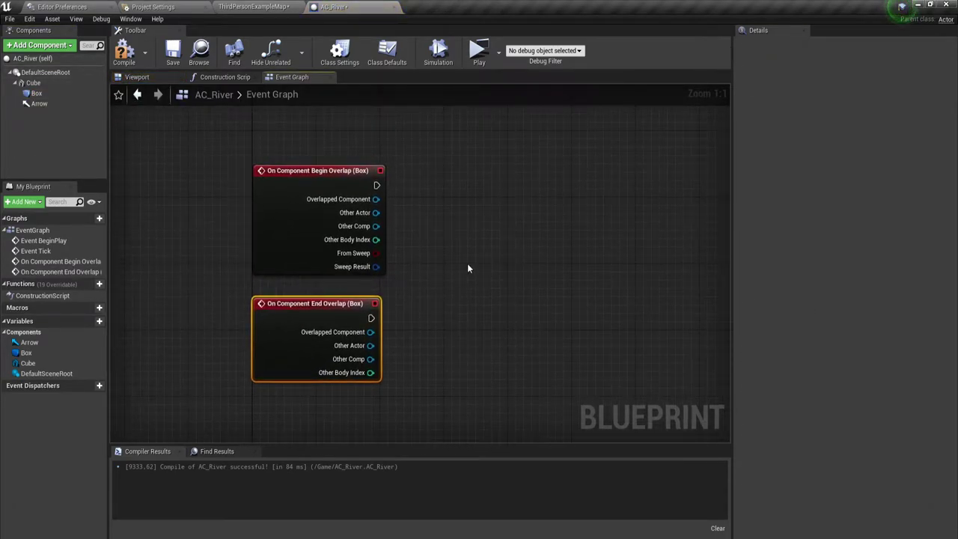
right_click_drag(468, 268, 472, 282)
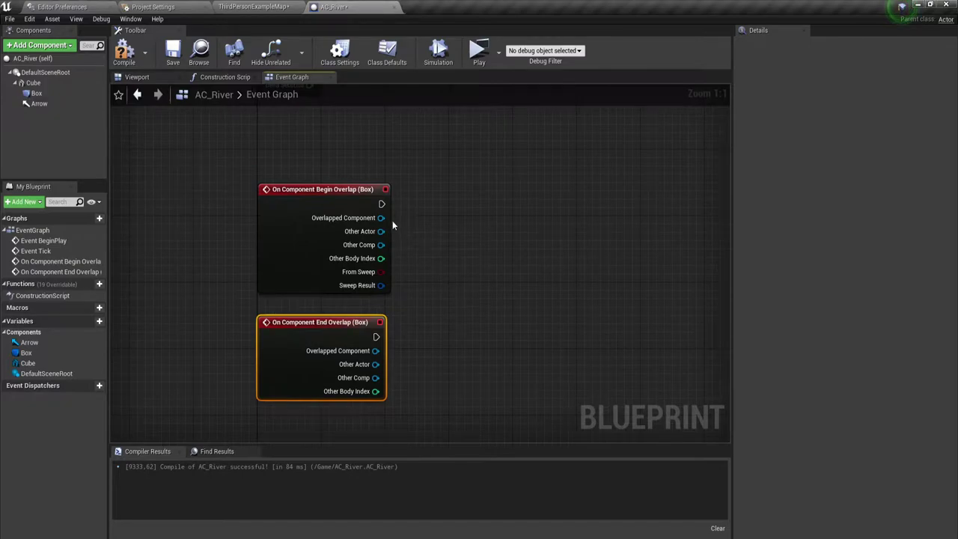
left_click_drag(380, 231, 427, 215)
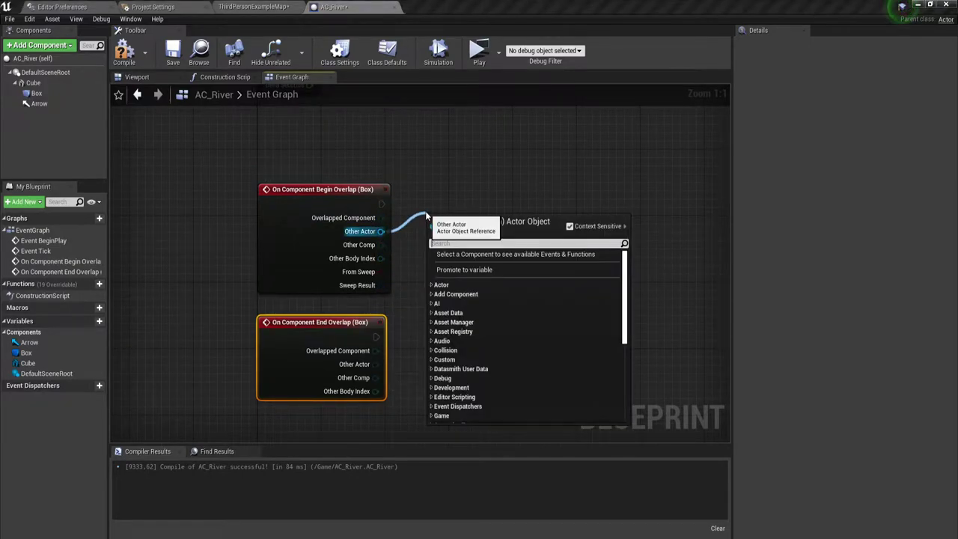
- Promote Begin Overlap's Other Actor to an Actor variable named Player and position the SET node
left_click(485, 270)
left_click_drag(482, 190, 426, 199)
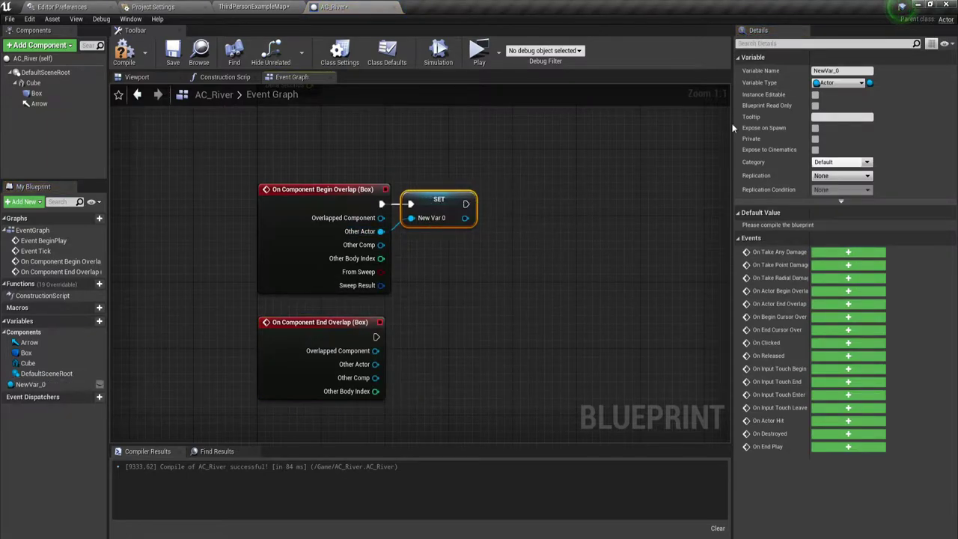
type("Playew")
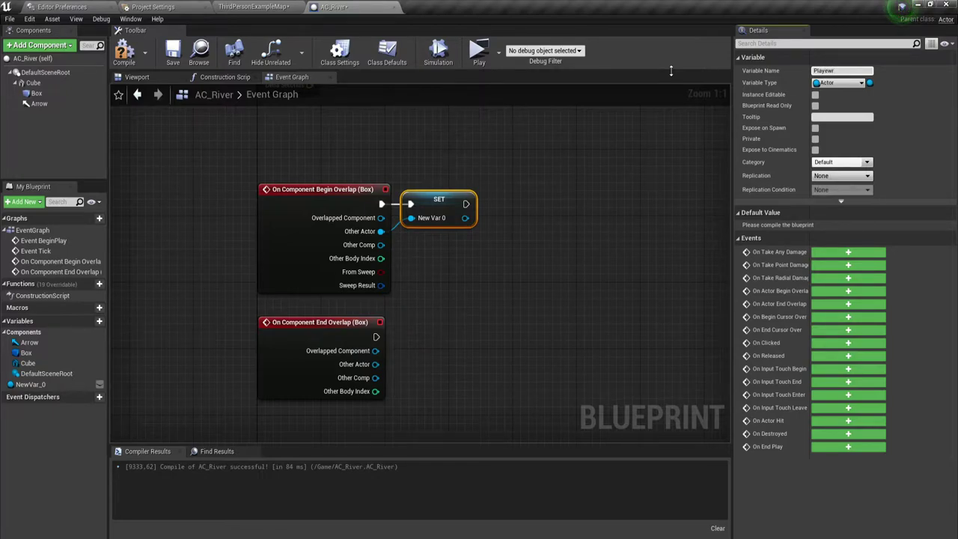
type("r")
key("Return")
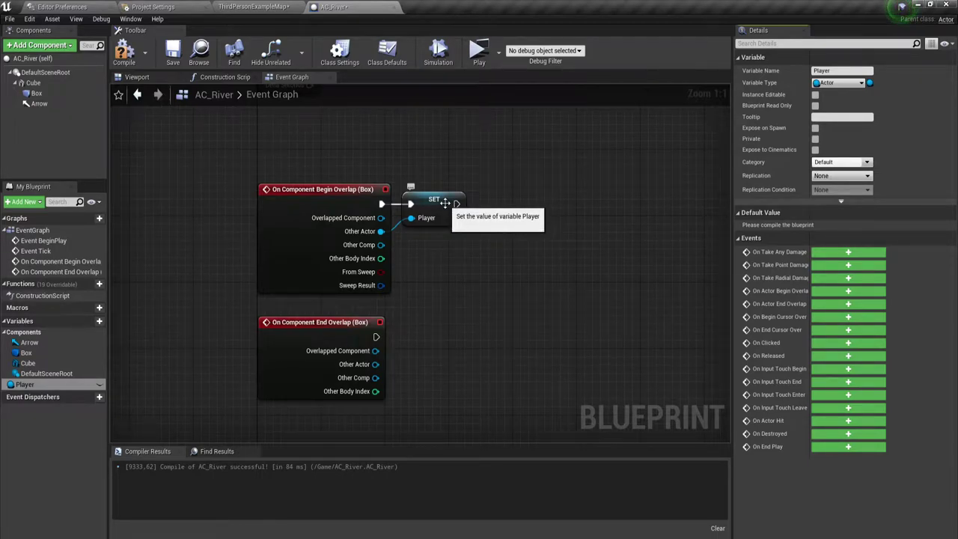
left_click_drag(450, 180, 408, 214)
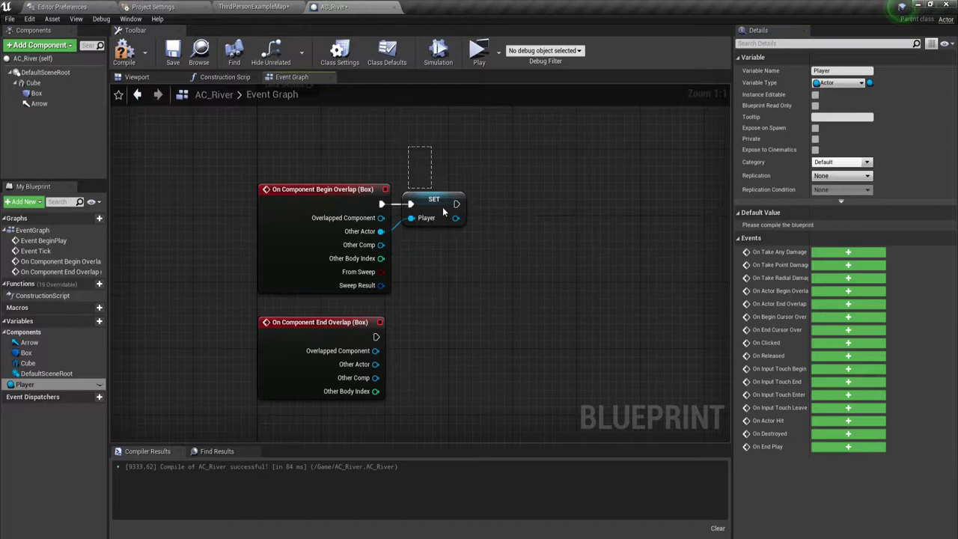
mouse_move(472, 284)
right_mouse_down()
mouse_move(451, 278)
mouse_move(442, 297)
right_mouse_up()
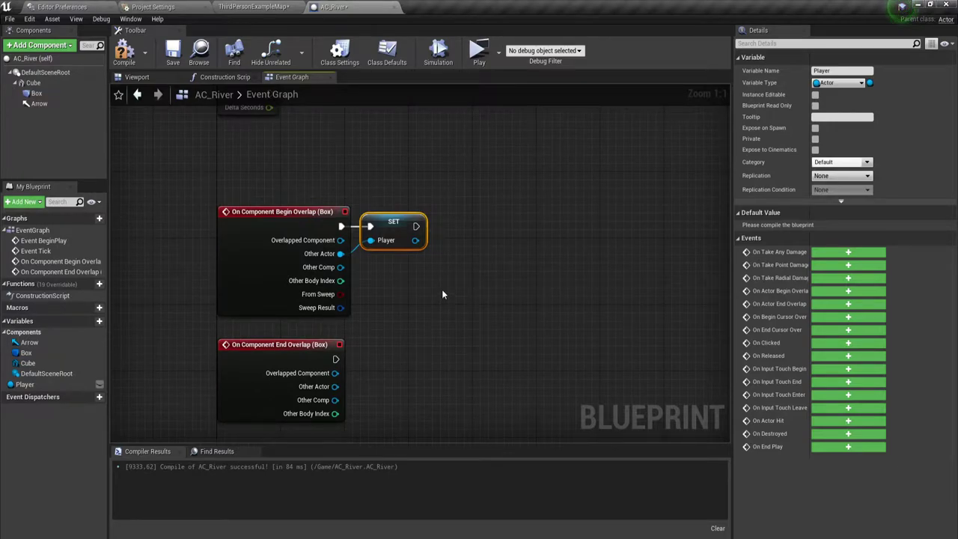
mouse_move(384, 308)
right_mouse_down()
mouse_move(412, 288)
mouse_move(399, 297)
right_mouse_up()
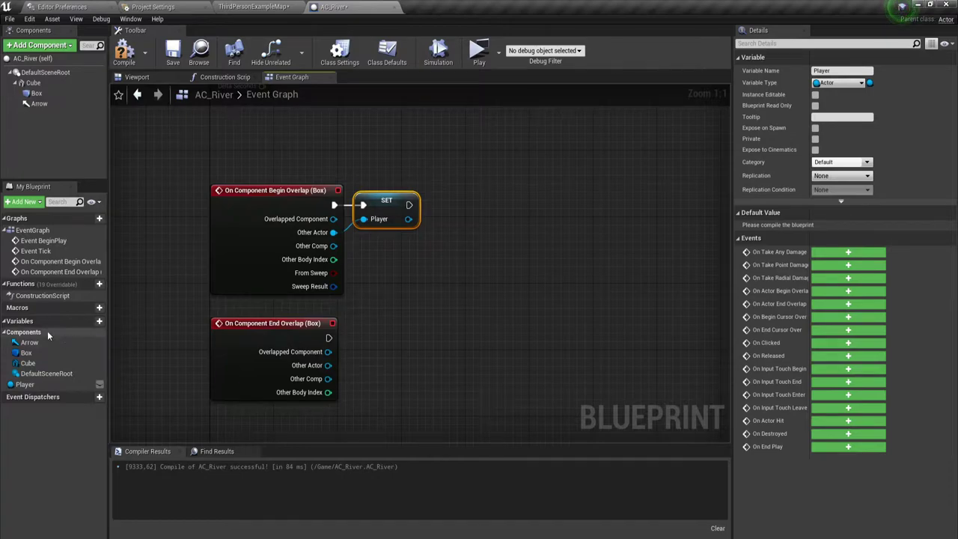
- Create Boolean InRiverPlayer? and set it true after SET Player on Begin Overlap
left_click(88, 322)
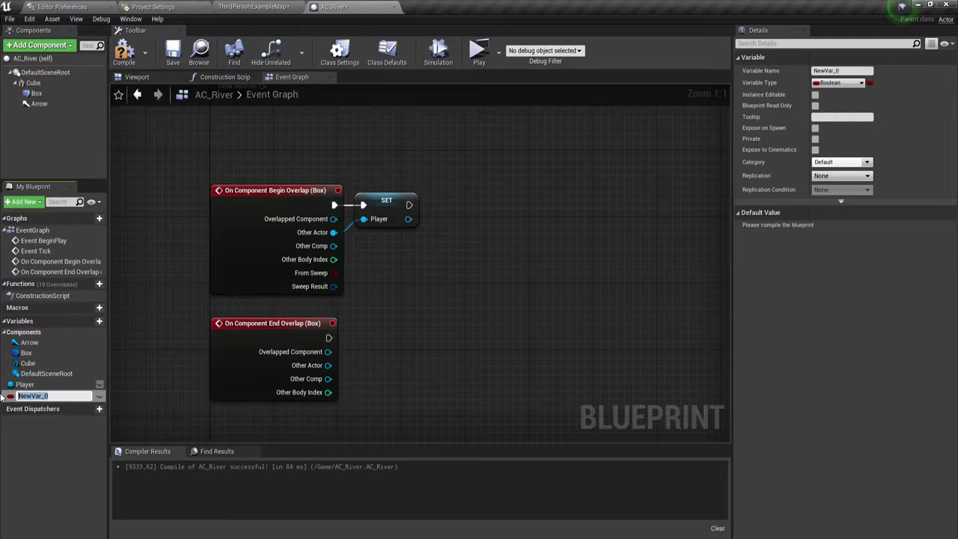
type("I")
key("Return")
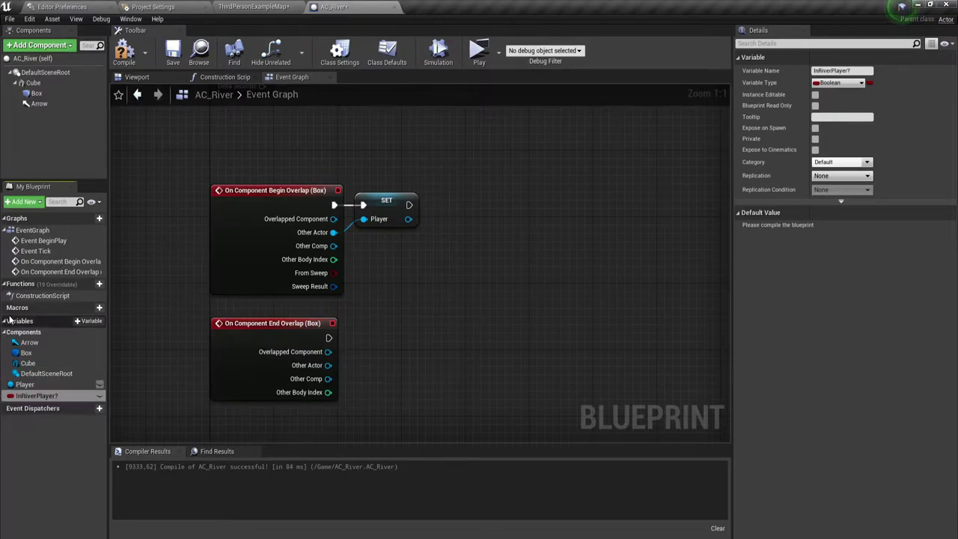
mouse_move(36, 395)
left_mouse_down()
mouse_move(411, 206)
mouse_move(476, 204)
mouse_move(459, 223)
left_mouse_up()
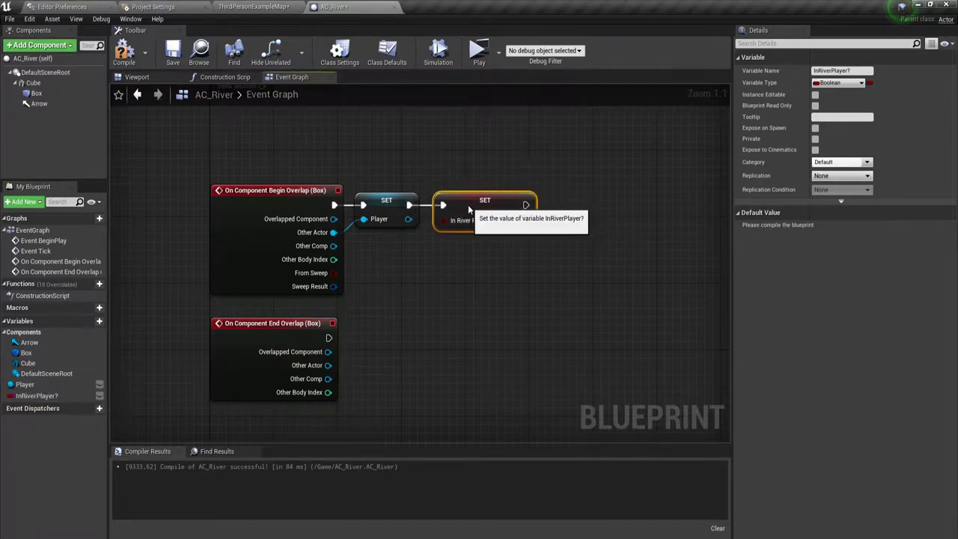
left_click(491, 220)
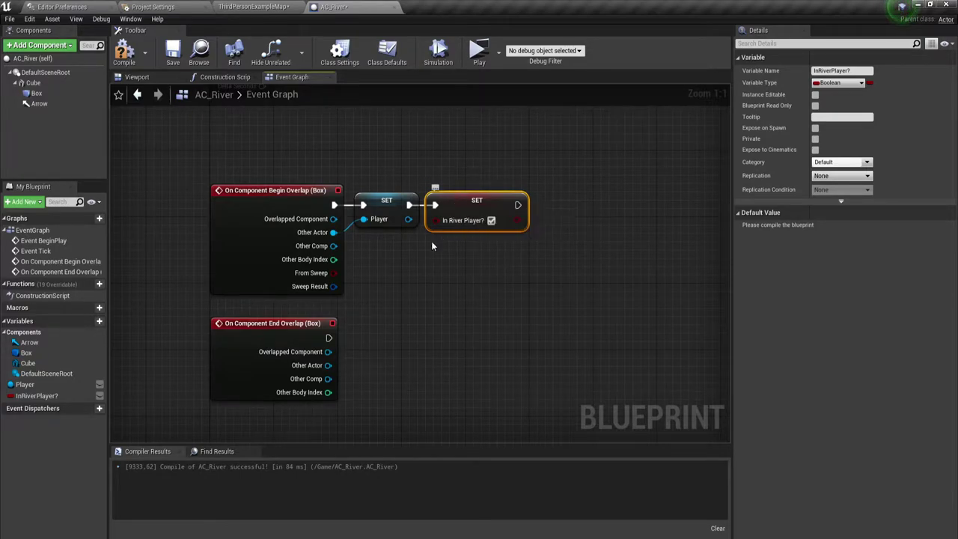
- Paste a copy of the setter onto End Overlap, setting InRiverPlayer? false
key("ctrl+c")
key("ctrl+v")
left_click_drag(387, 337, 329, 338)
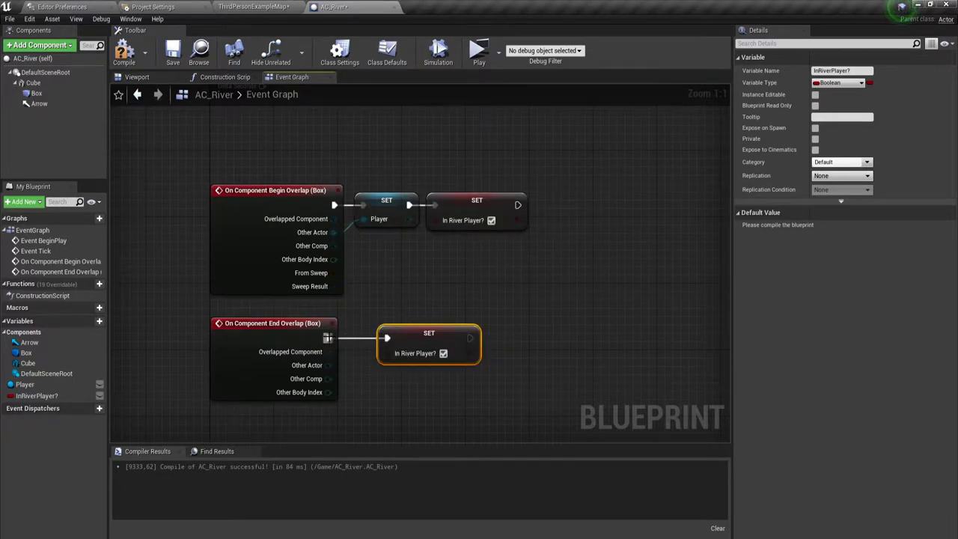
left_click(443, 353)
left_click_drag(445, 341, 421, 341)
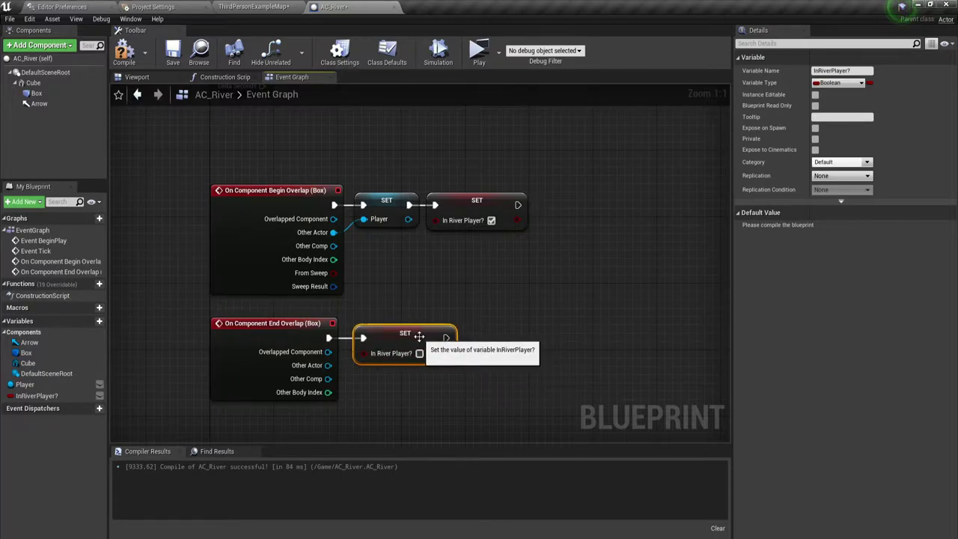
right_click_drag(480, 367, 522, 363)
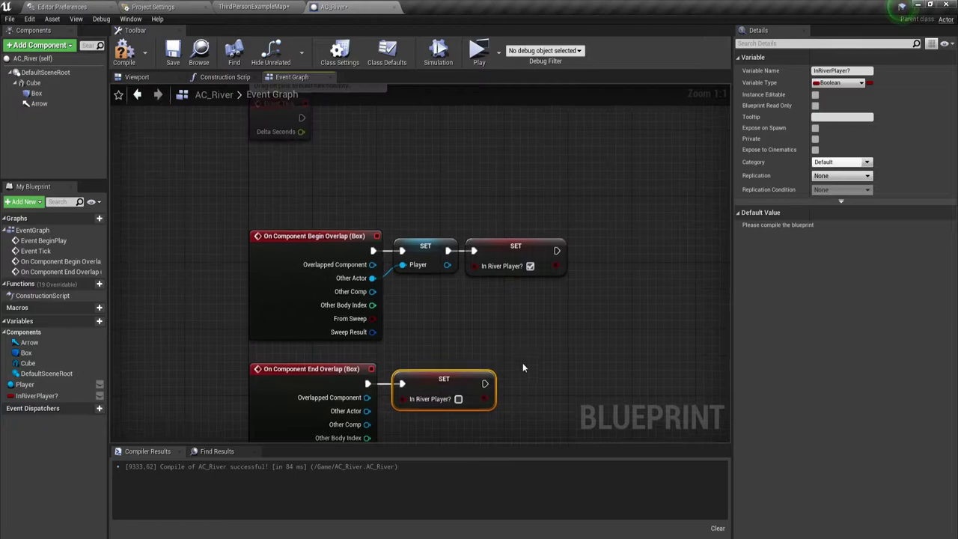
- Rearrange the graph, moving the BeginPlay and Tick events up above the overlap groups
scroll(514, 262, "down", 2)
right_click_drag(514, 262, 516, 352)
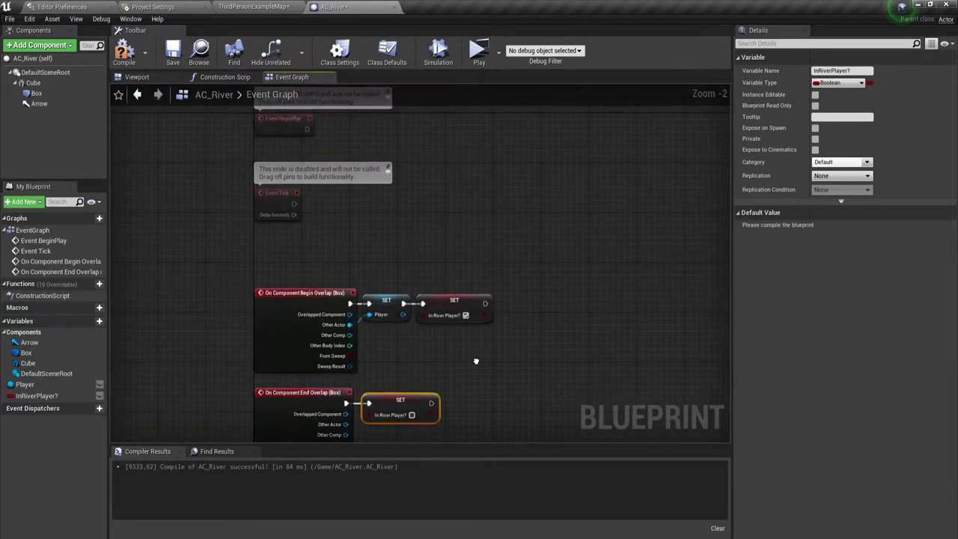
left_click_drag(258, 266, 499, 418)
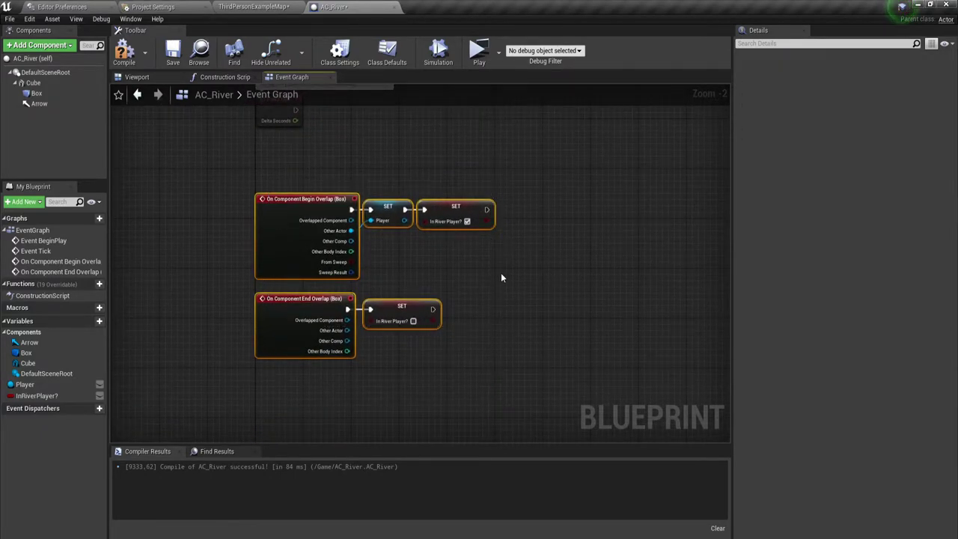
right_click_drag(500, 272, 487, 421)
right_click_drag(413, 320, 465, 409)
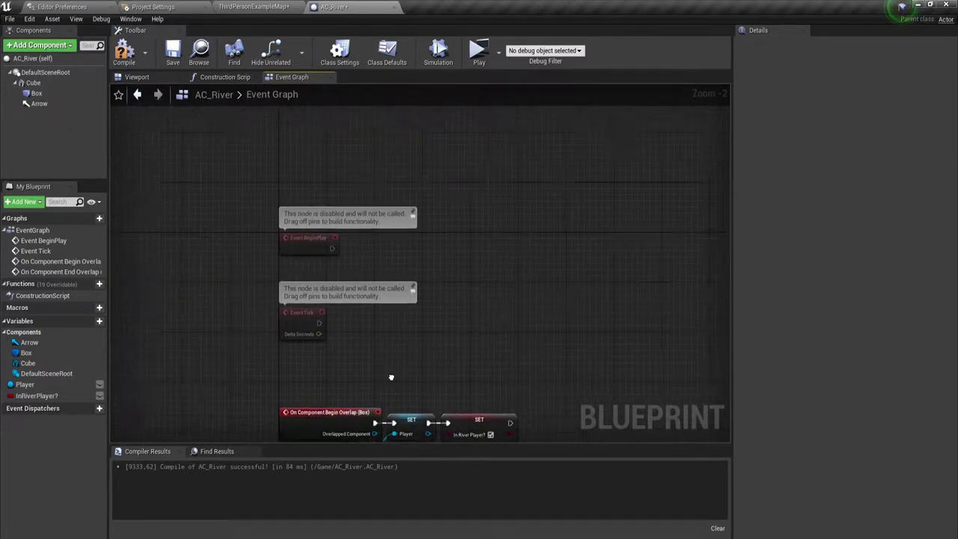
mouse_move(379, 394)
left_mouse_down()
mouse_move(304, 276)
mouse_move(302, 162)
left_mouse_up()
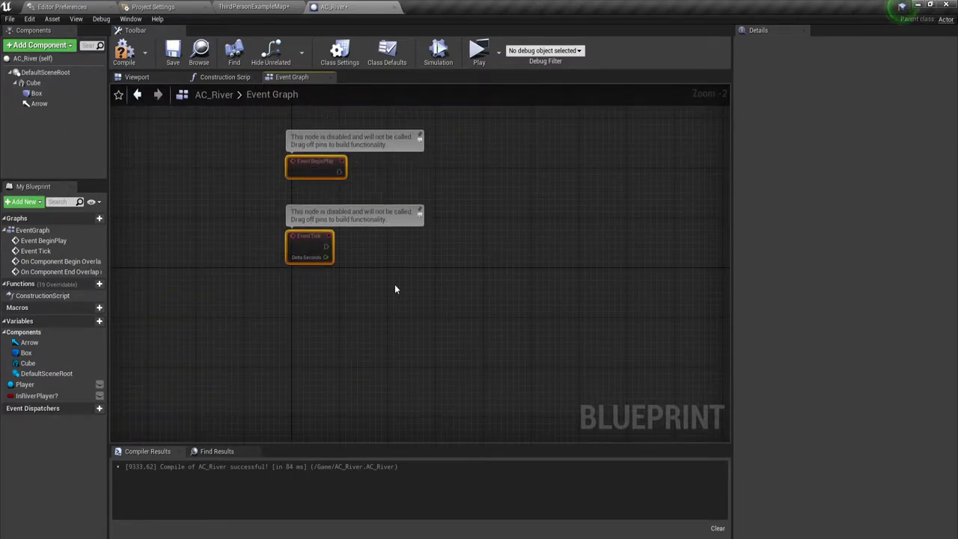
left_click(394, 284)
left_click_drag(315, 246, 311, 272)
- Wire Event Tick into a new Branch with InRiverPlayer? as its Condition
right_click(390, 311)
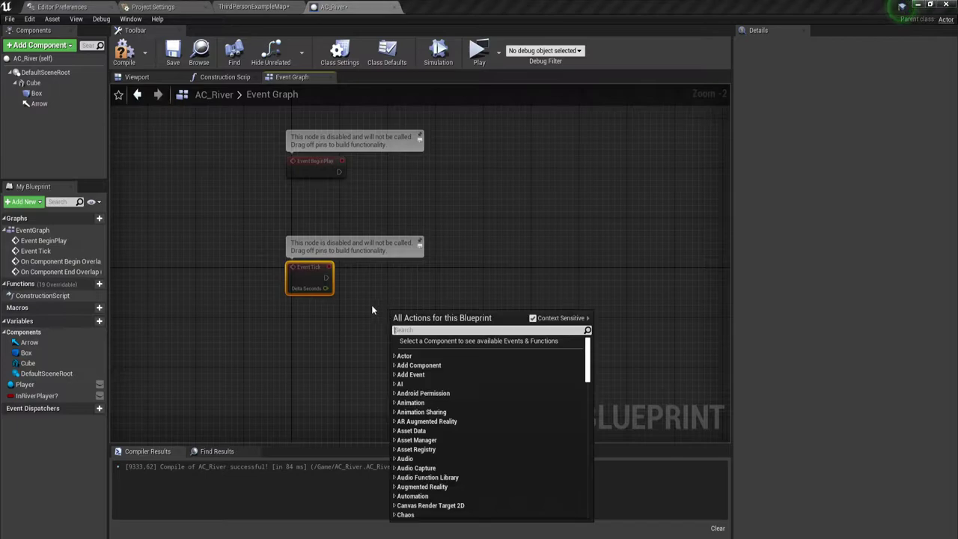
left_click(380, 276)
left_click(355, 271)
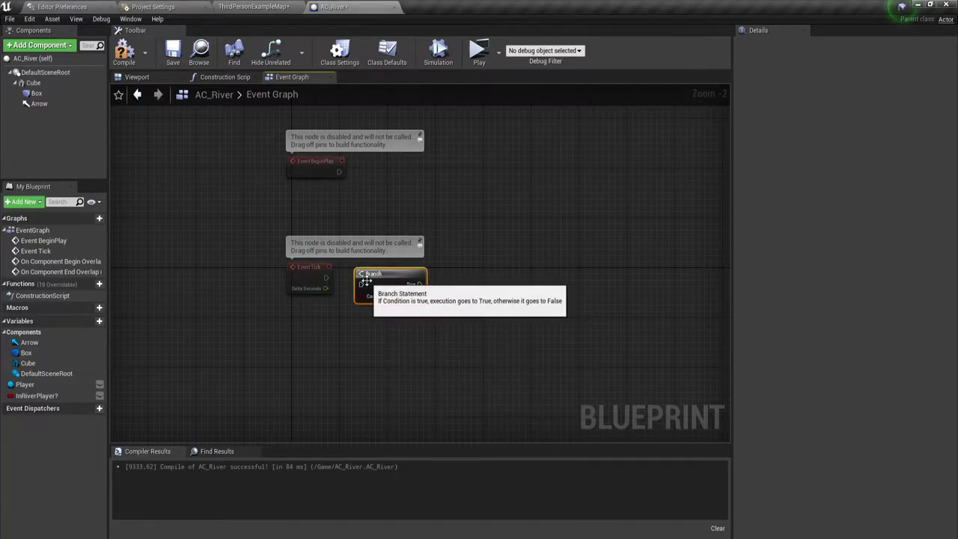
left_click_drag(360, 284, 327, 278)
left_click_drag(393, 278, 403, 272)
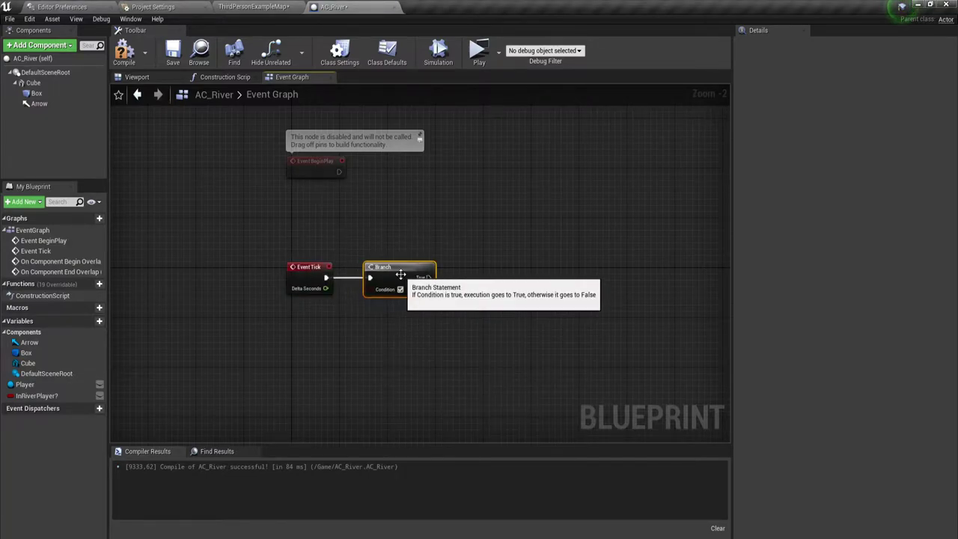
right_click_drag(422, 370, 433, 276)
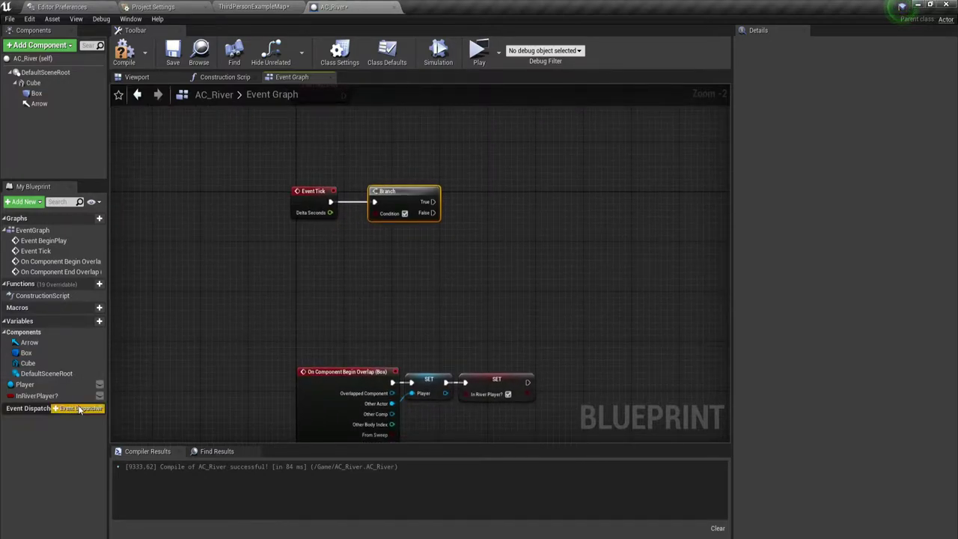
mouse_move(35, 395)
left_mouse_down()
mouse_move(376, 216)
mouse_move(337, 241)
left_mouse_up()
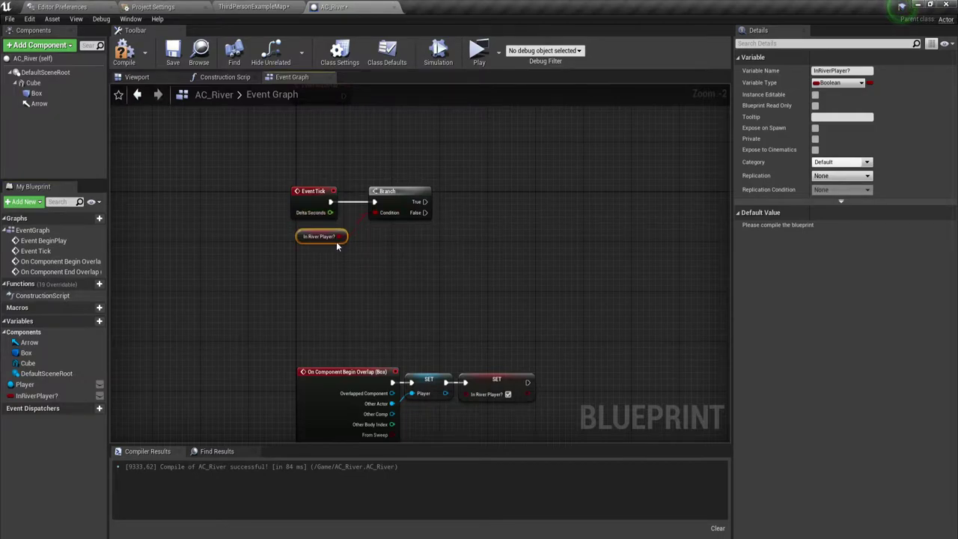
right_click_drag(396, 258, 371, 270)
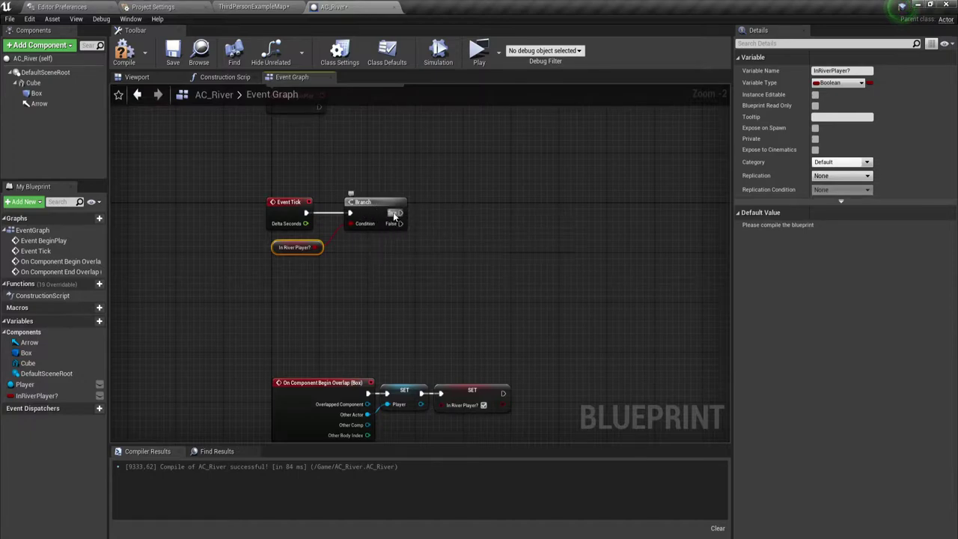
- Add Timeline_0 from the Branch's True output and place it beside the Branch
left_click_drag(400, 212, 462, 200)
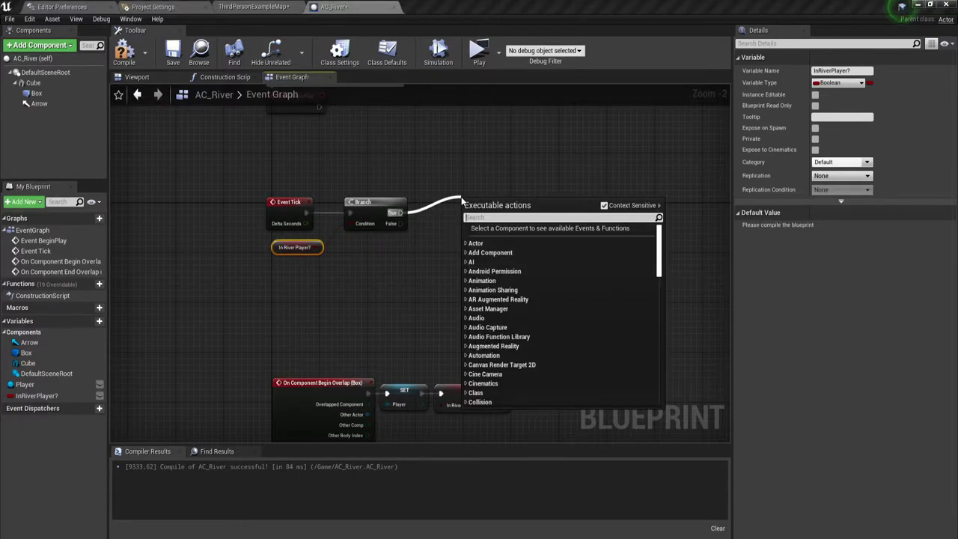
type("tim")
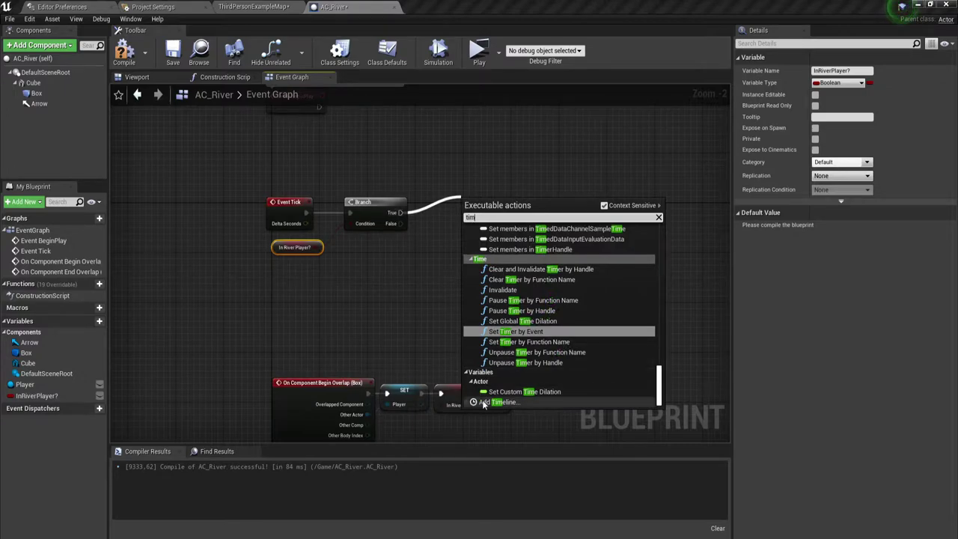
left_click(496, 401)
scroll(512, 331, "up", 1)
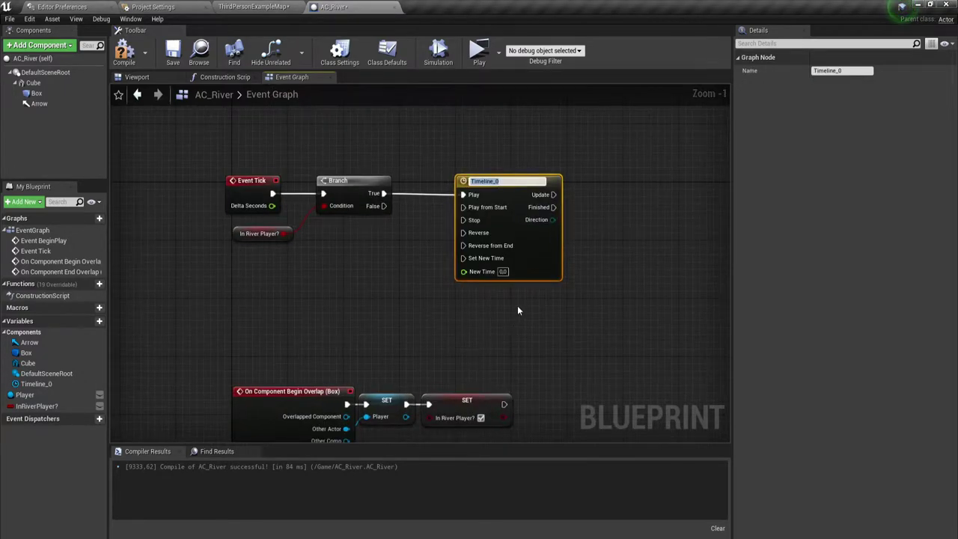
left_click(517, 310)
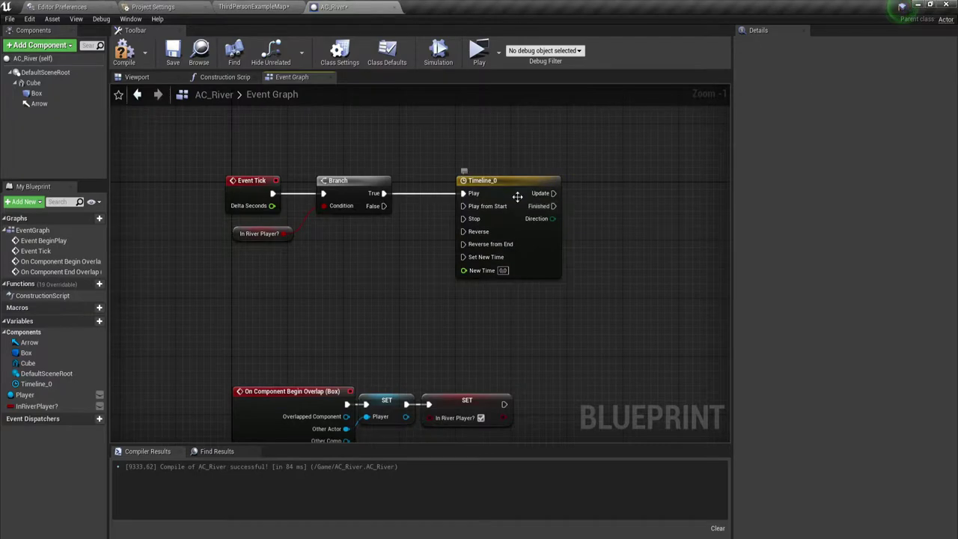
mouse_move(511, 198)
left_mouse_down()
mouse_move(454, 191)
mouse_move(468, 190)
left_mouse_up()
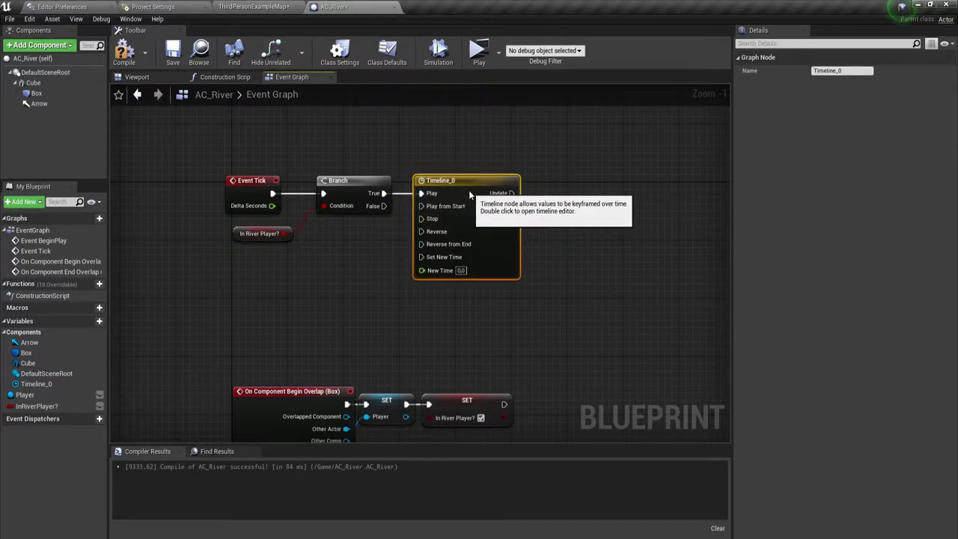
- Add a float track to Timeline_0 with two curve keys
double_click(467, 185)
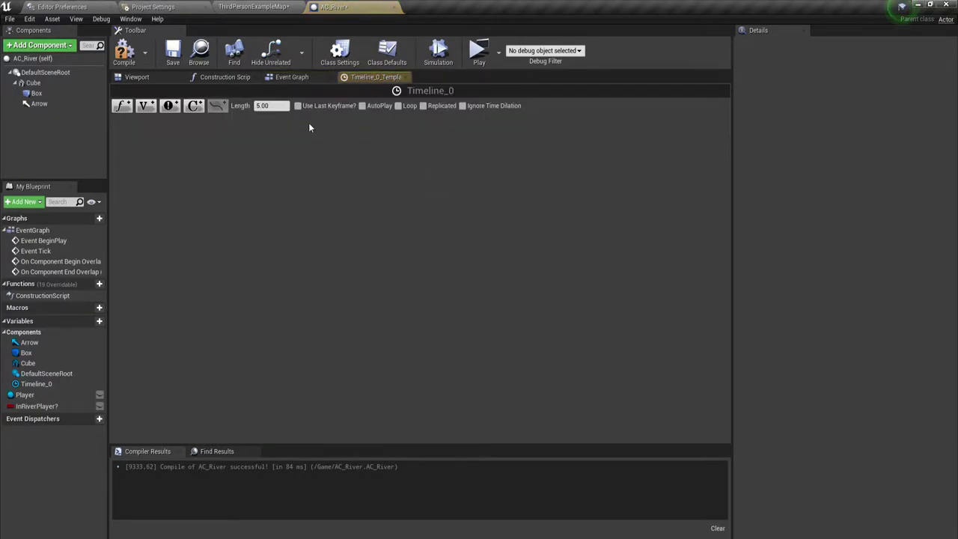
left_click(124, 106)
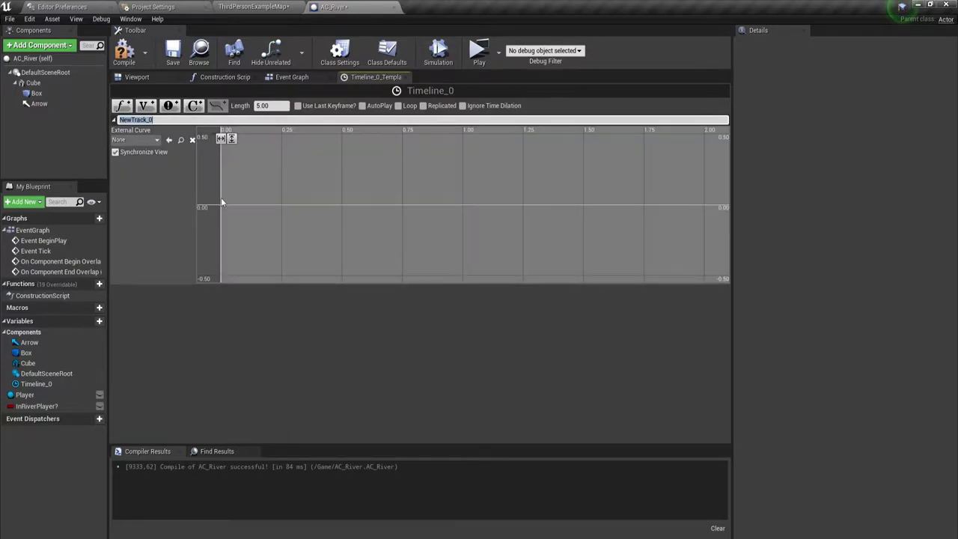
right_click(245, 196)
left_click(284, 212)
right_click(360, 182)
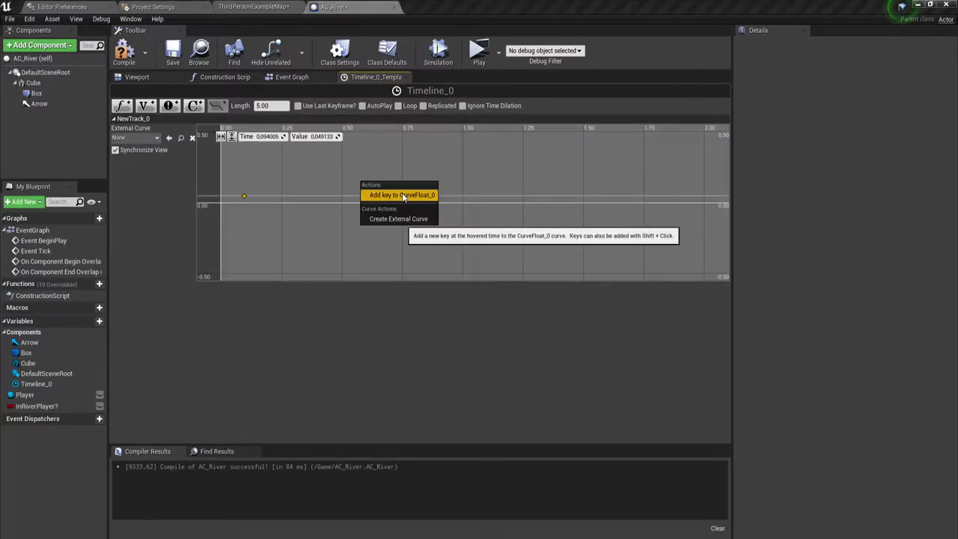
left_click(397, 196)
left_click(257, 134)
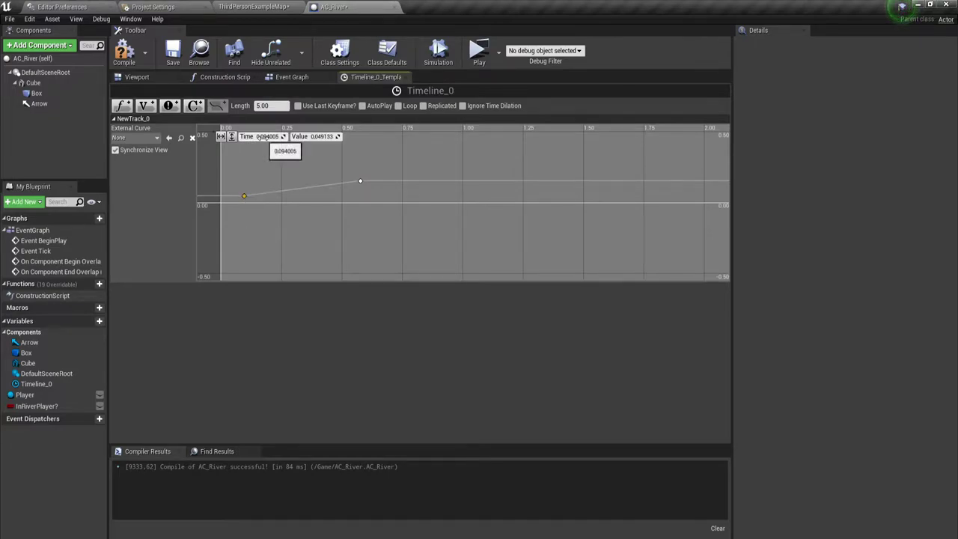
- Set the two curve keys' times to 0 and 1
left_click(262, 136)
type("00")
key("Return")
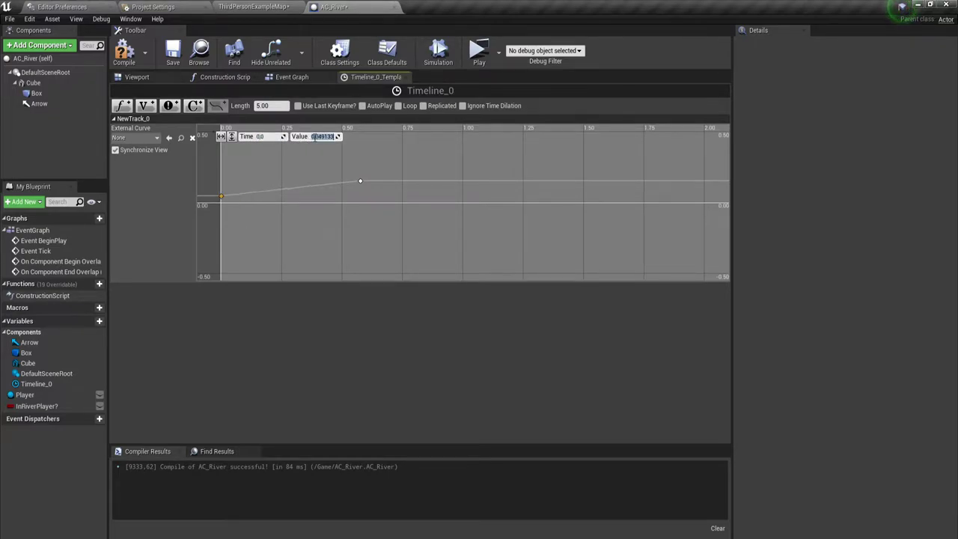
left_click(360, 183)
left_click(360, 181)
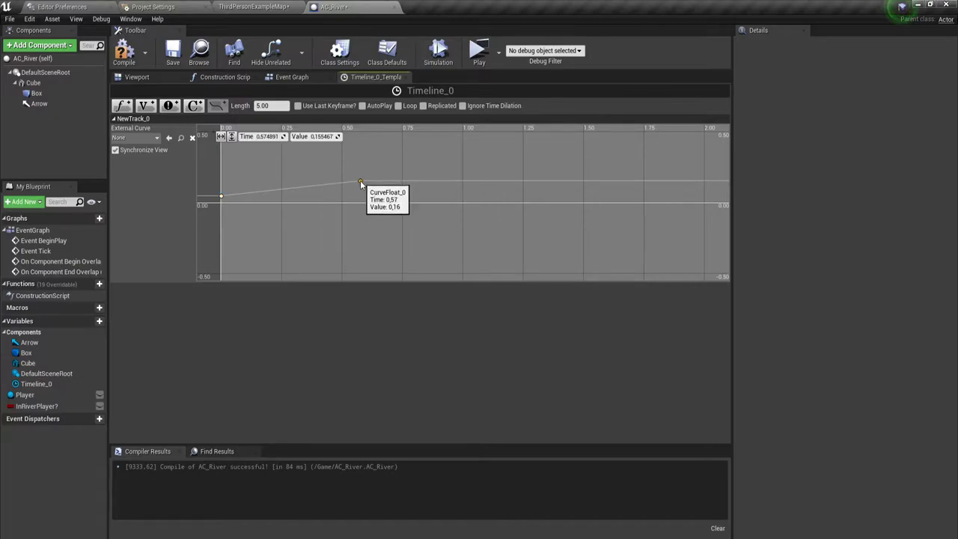
left_click(262, 136)
type("1")
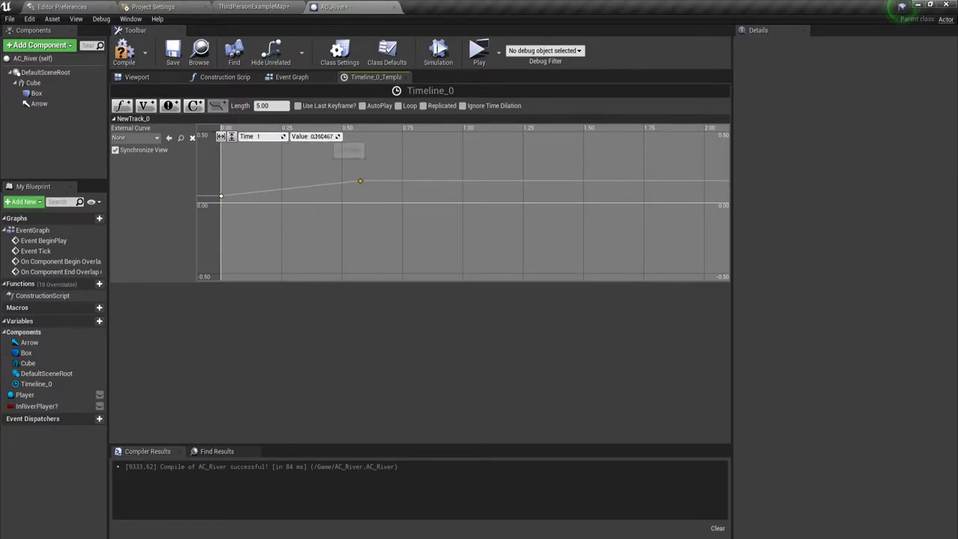
key("Return")
- Set the key at time 1.0 to value 1.0
left_click(314, 136)
type("0")
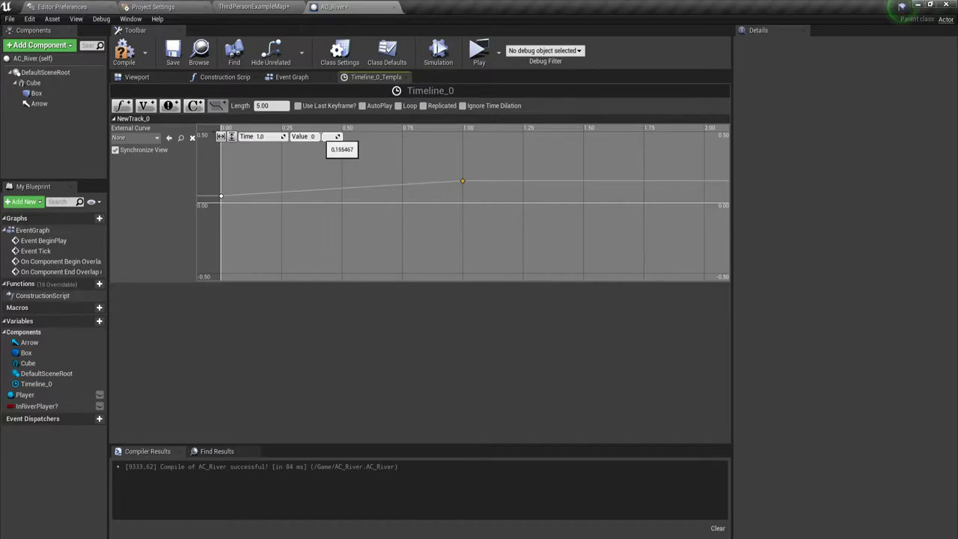
left_click(323, 174)
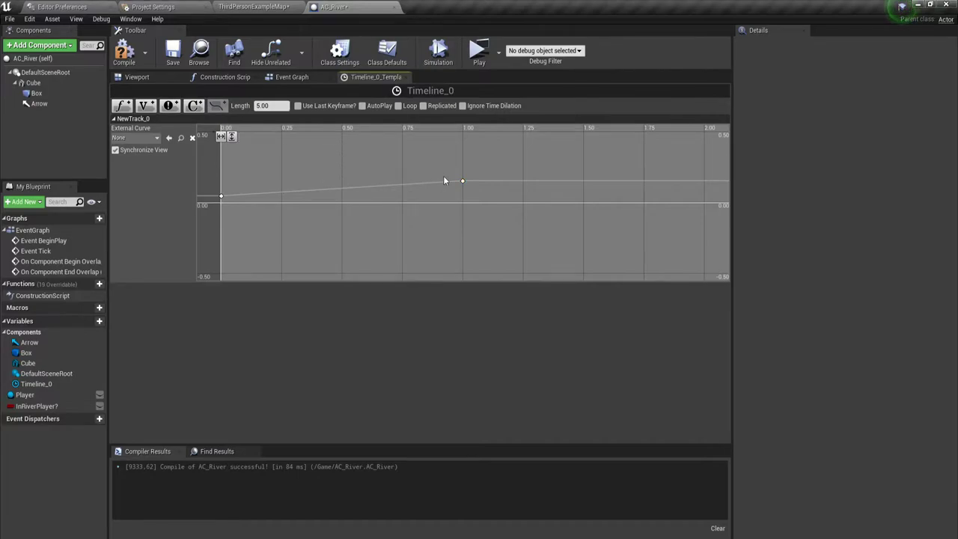
left_click(461, 181)
left_click(314, 136)
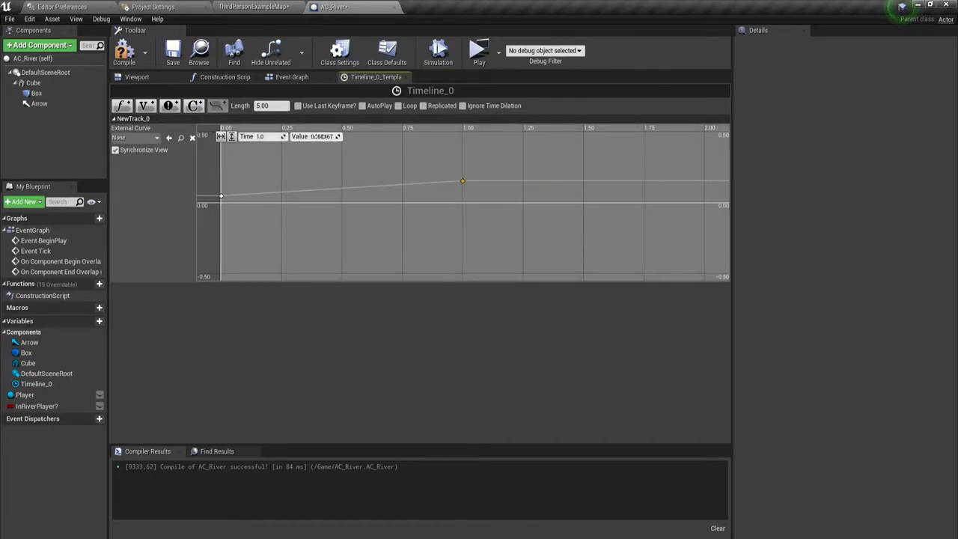
type("1")
key("Return")
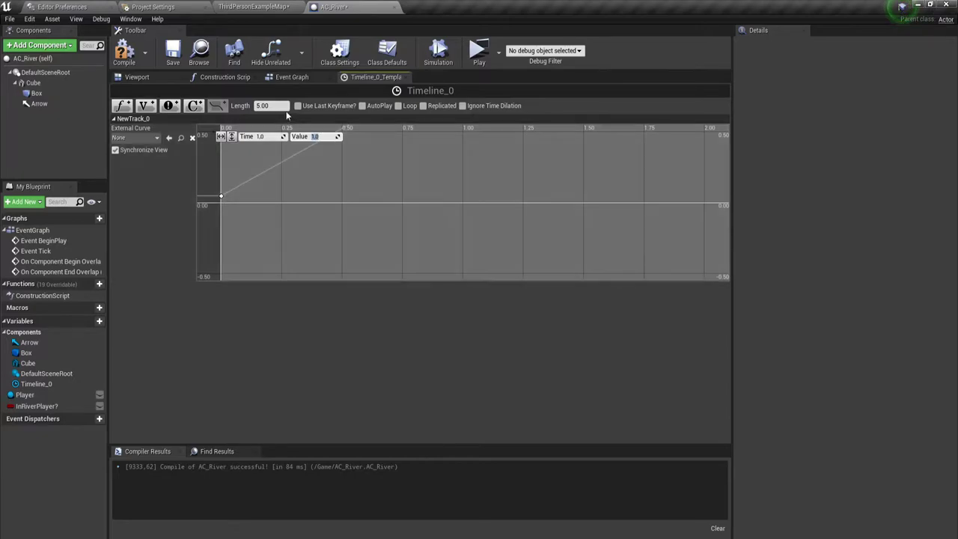
- Set the timeline length to 1.00, fit the curve in view, and return to the Event Graph
left_click(273, 106)
type("1")
key("Return")
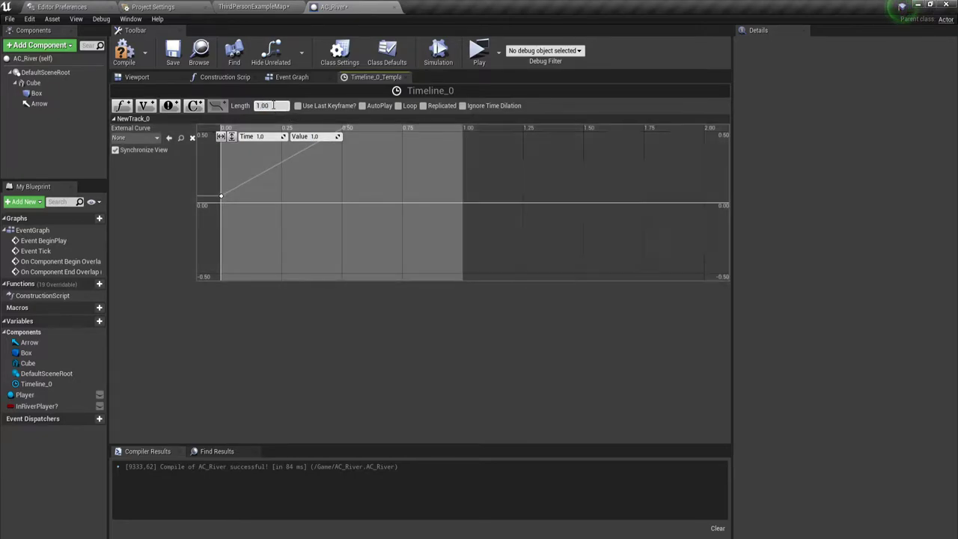
left_click(221, 136)
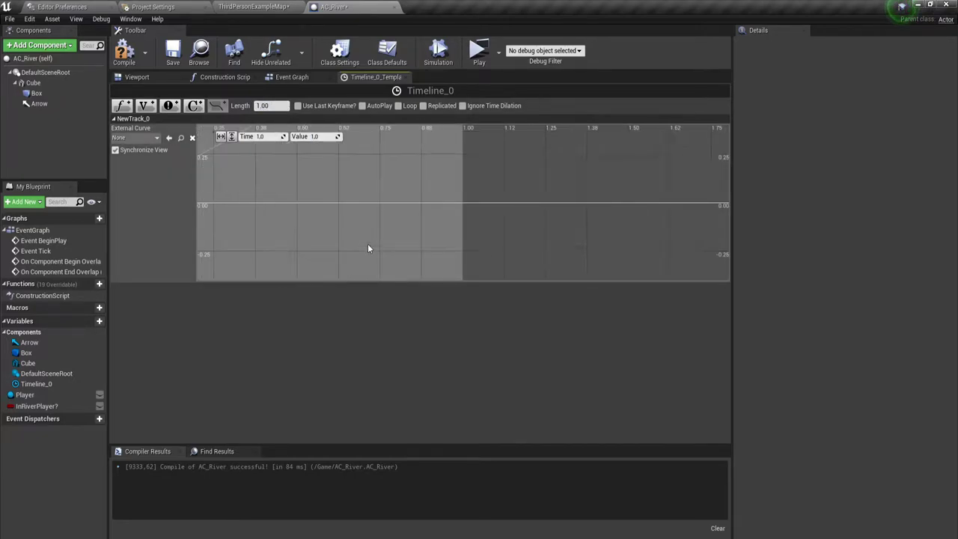
left_click(231, 136)
left_click(220, 137)
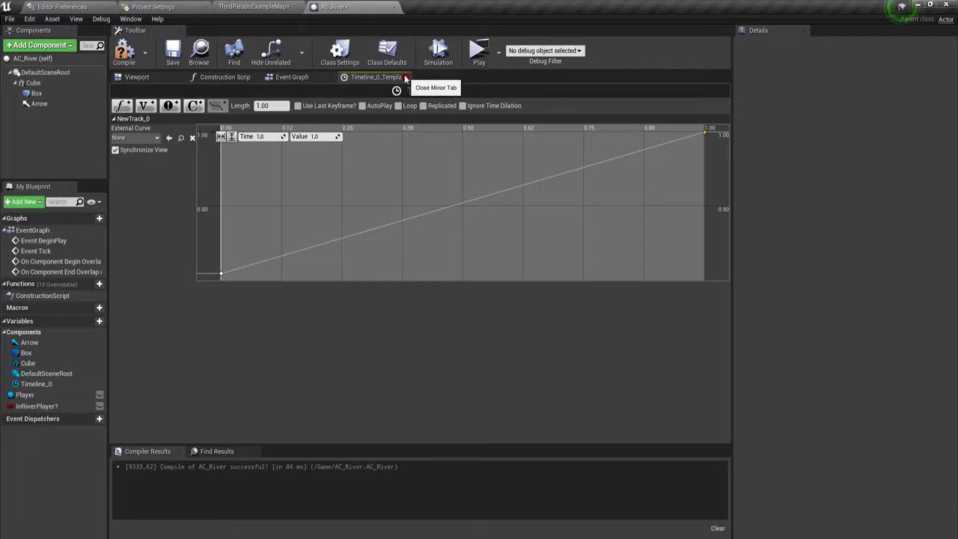
left_click(303, 77)
- Place a Player variable getter node in the graph beside Timeline_0
right_click_drag(414, 236, 271, 236)
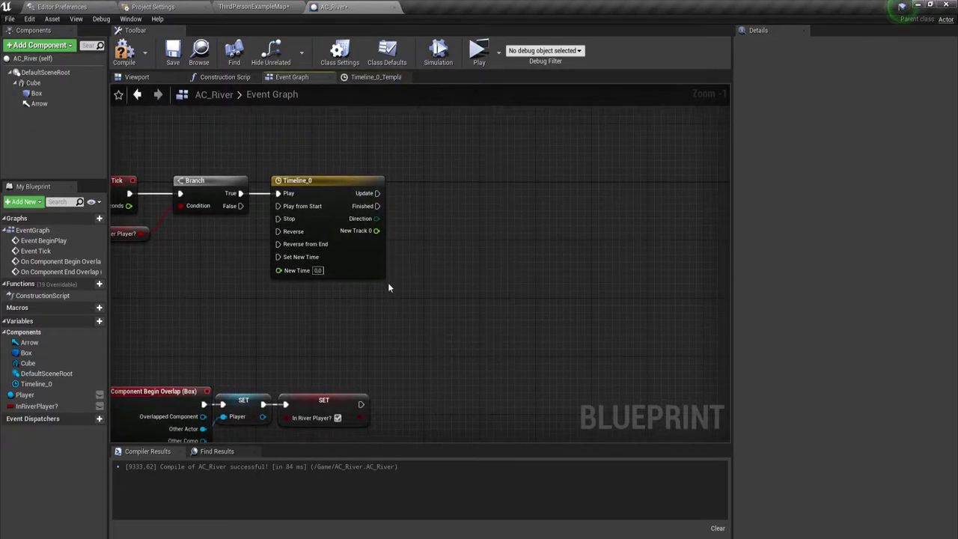
left_click_drag(375, 230, 442, 282)
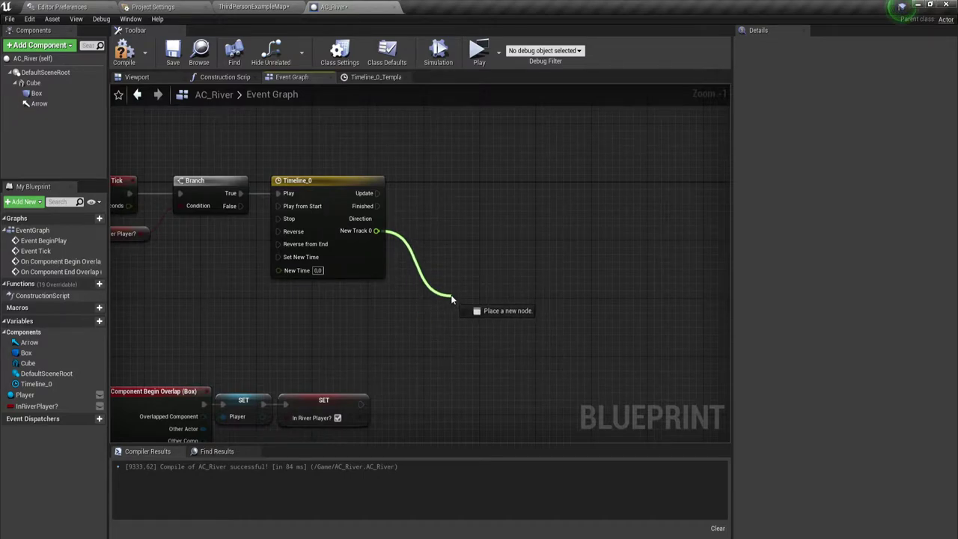
left_click_drag(441, 279, 450, 294)
left_click(455, 247)
right_click_drag(455, 251, 384, 263)
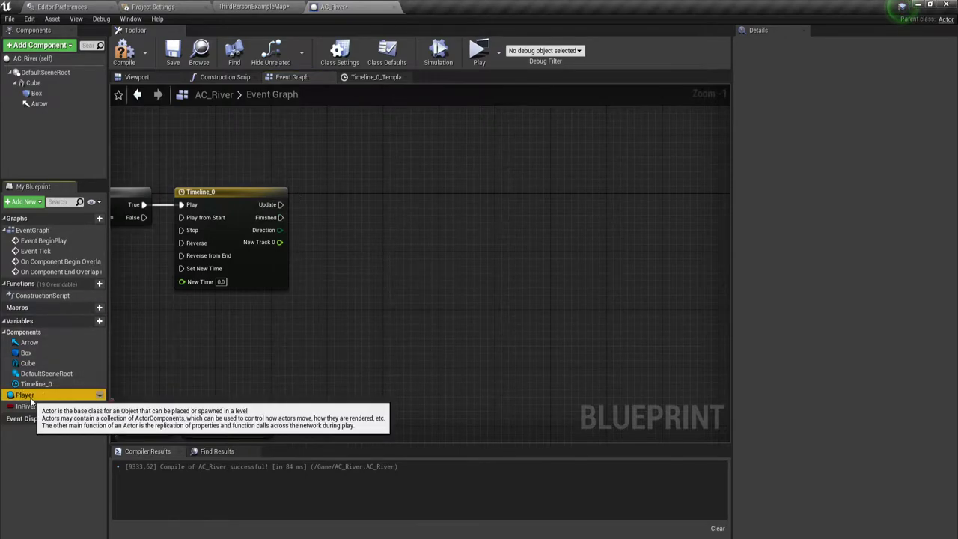
mouse_move(30, 395)
left_mouse_down()
mouse_move(309, 138)
mouse_move(369, 166)
left_mouse_up()
left_click(326, 149)
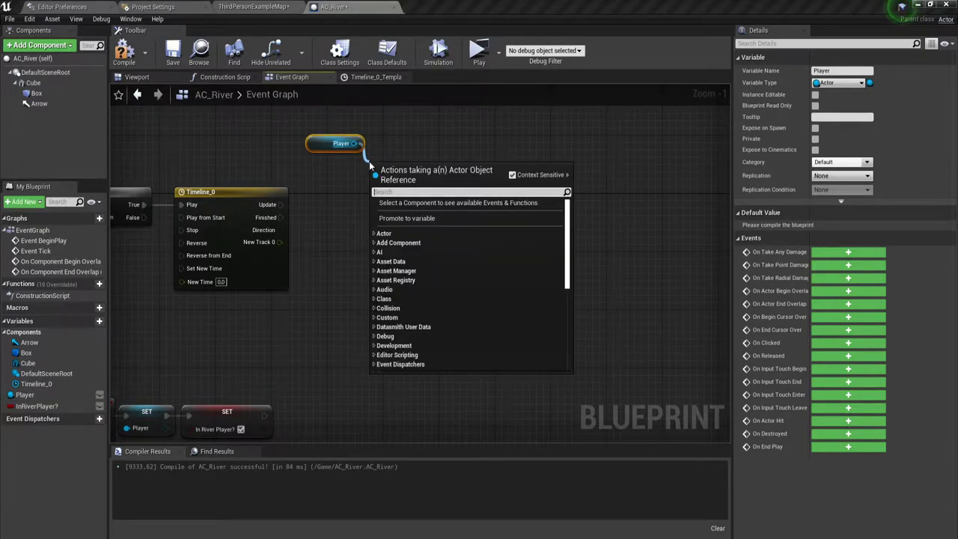
- Add GetActorLocation targeting Player and split its Return Value into X, Y, Z
type("get pla")
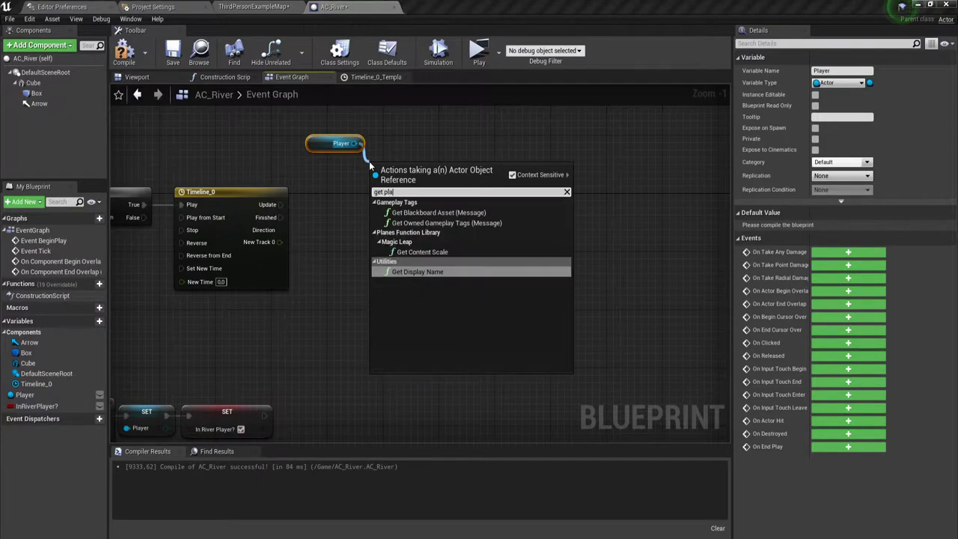
type("y")
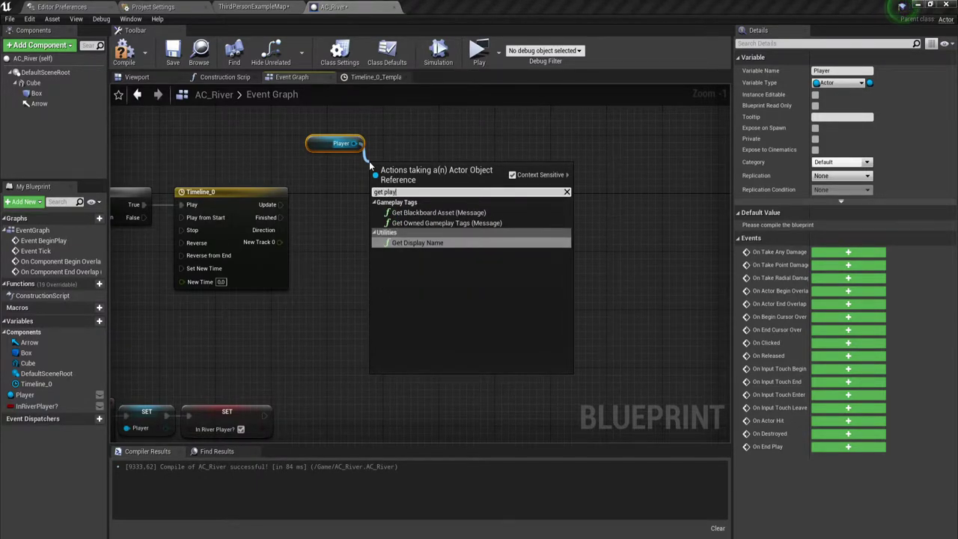
key("BackSpace")
key("BackSpace")
key("BackSpace")
key("BackSpace")
key("BackSpace")
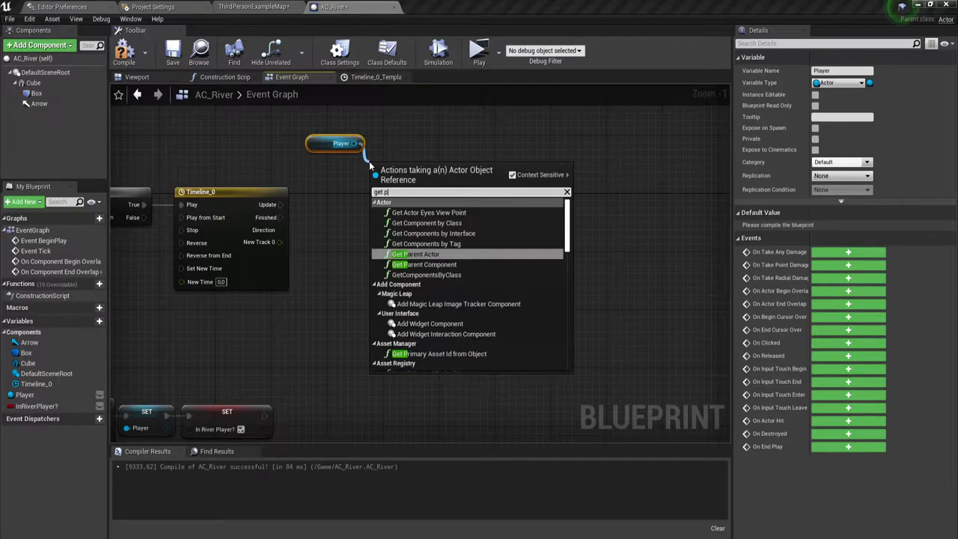
type("act")
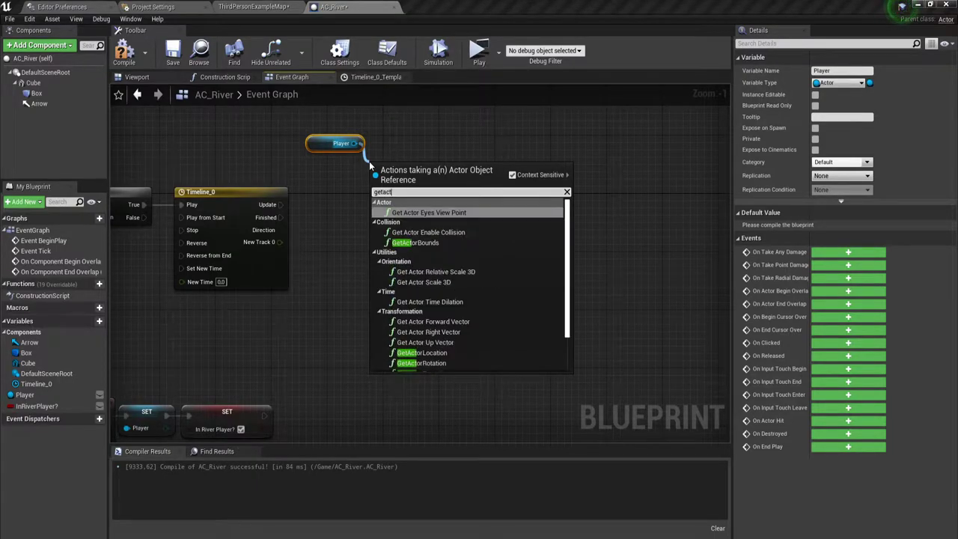
type("o")
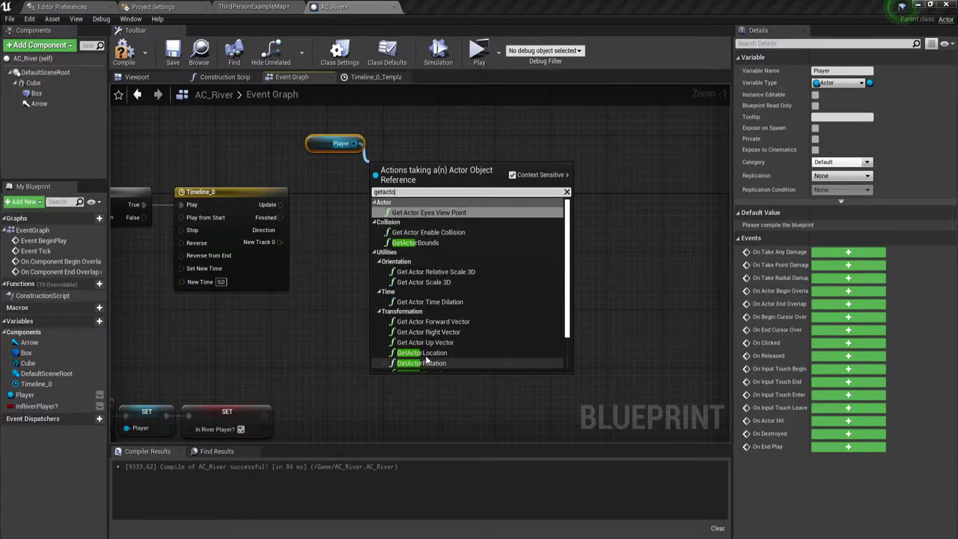
left_click(427, 352)
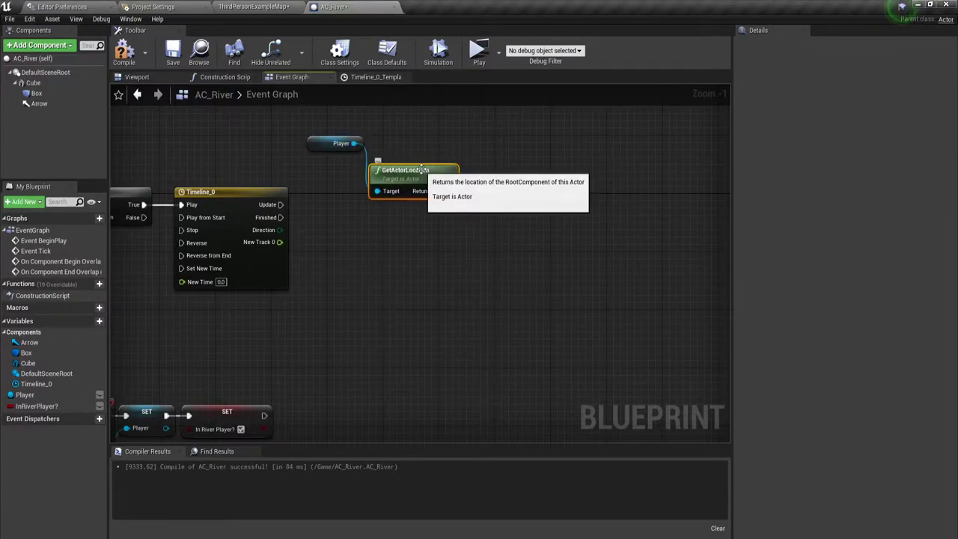
left_click_drag(418, 170, 409, 145)
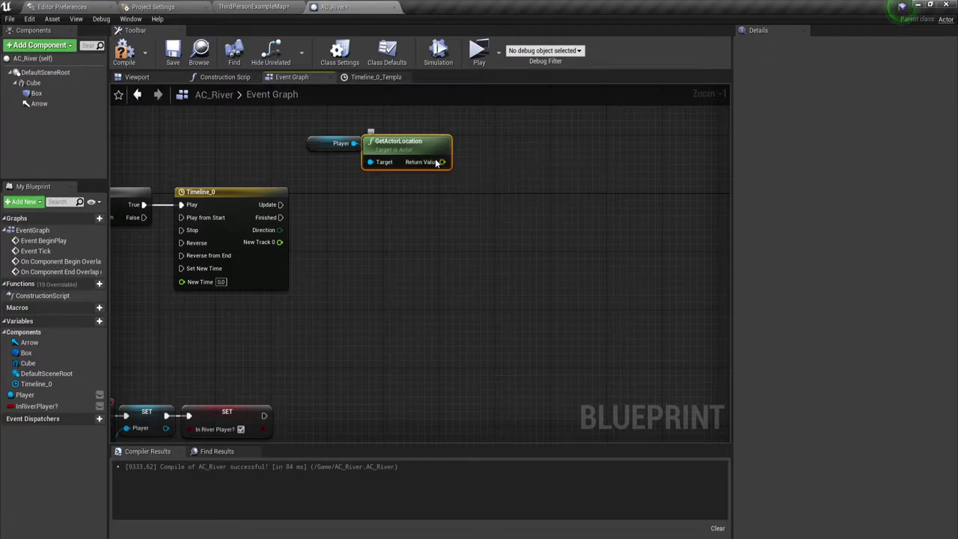
right_click(437, 161)
left_click(451, 186)
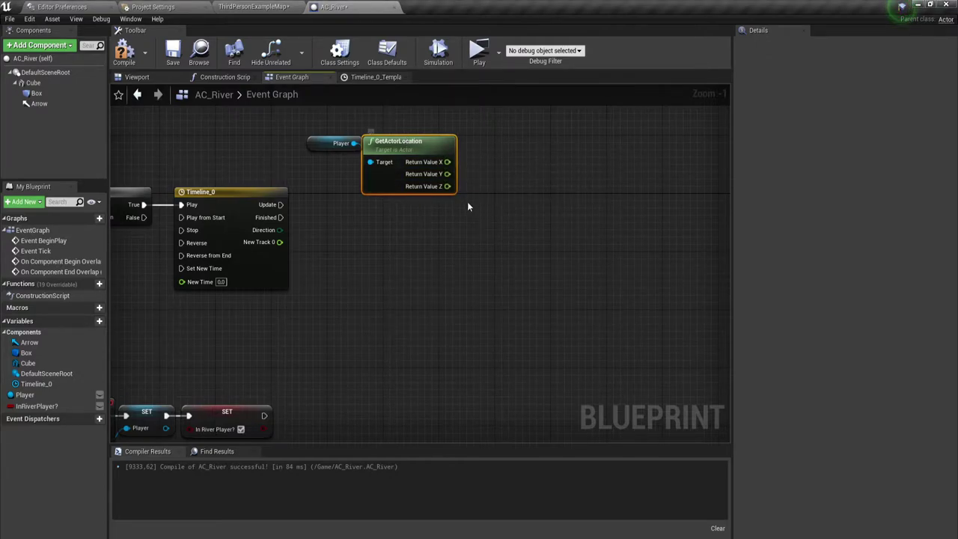
right_click_drag(396, 252, 377, 269)
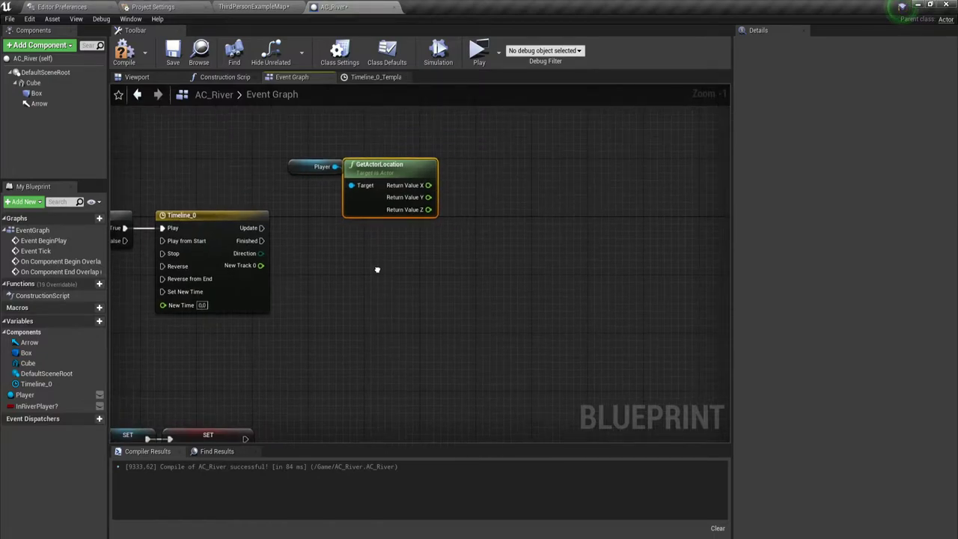
left_click(318, 166)
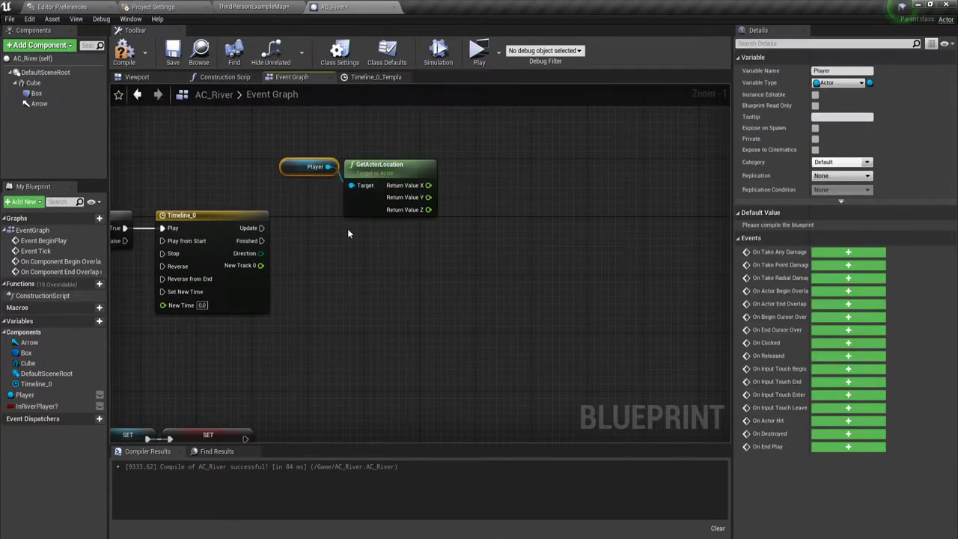
right_click_drag(348, 228, 353, 210)
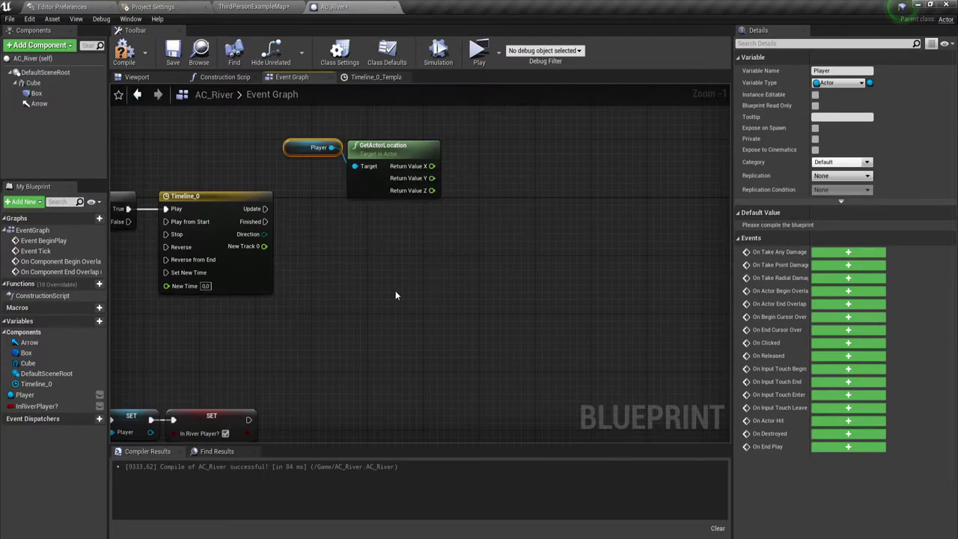
right_click_drag(396, 295, 403, 311)
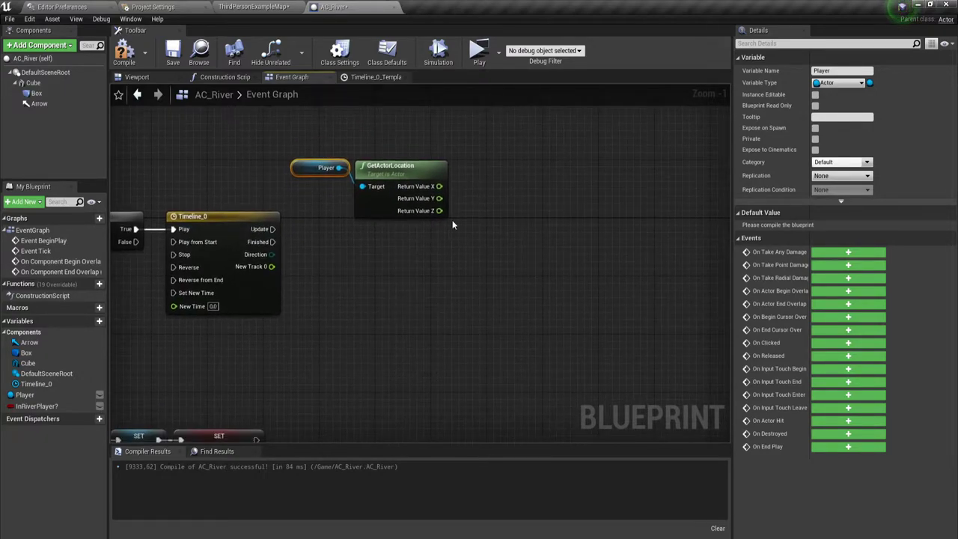
right_click_drag(446, 304, 447, 293)
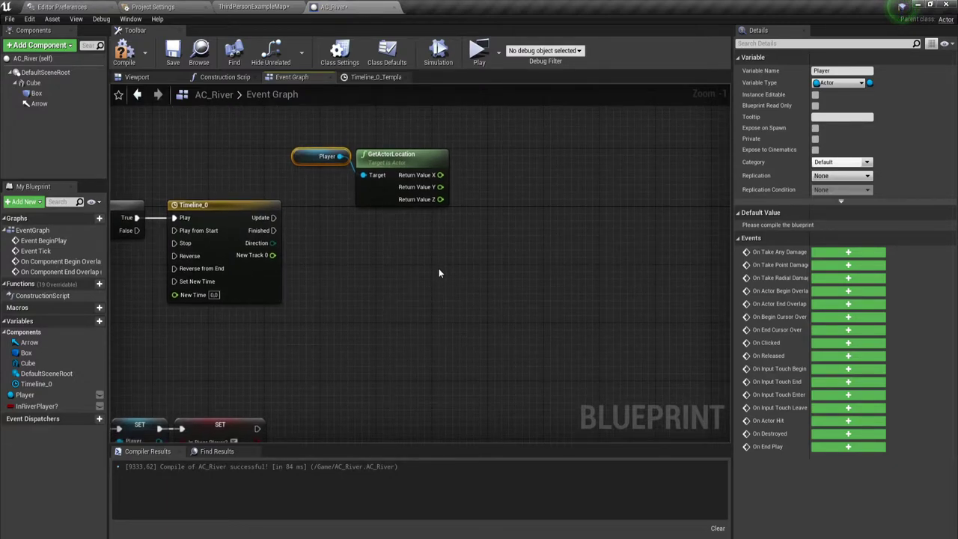
- Multiply New Track 0 by a new float variable promoted from the multiply's second input
left_click_drag(272, 255, 334, 314)
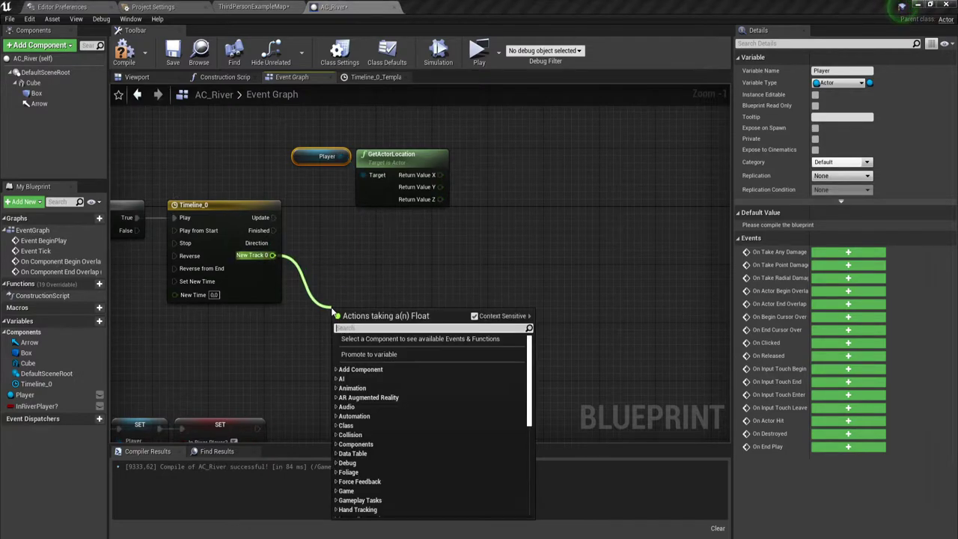
type("+")
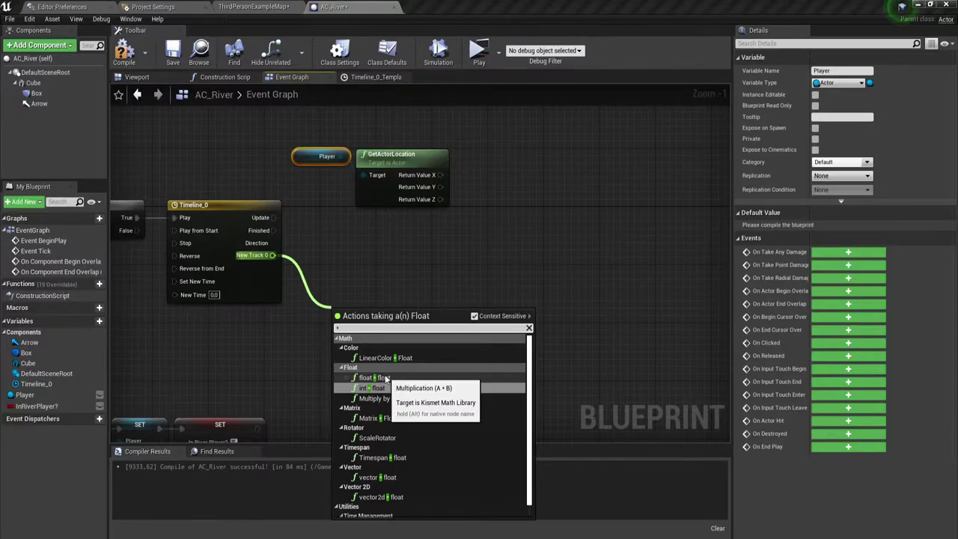
left_click(386, 379)
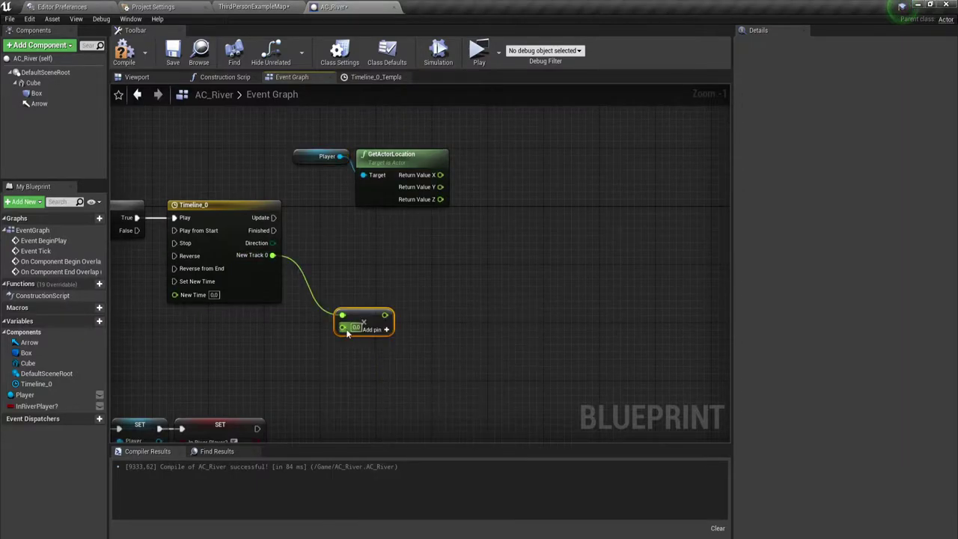
left_click_drag(344, 328, 295, 357)
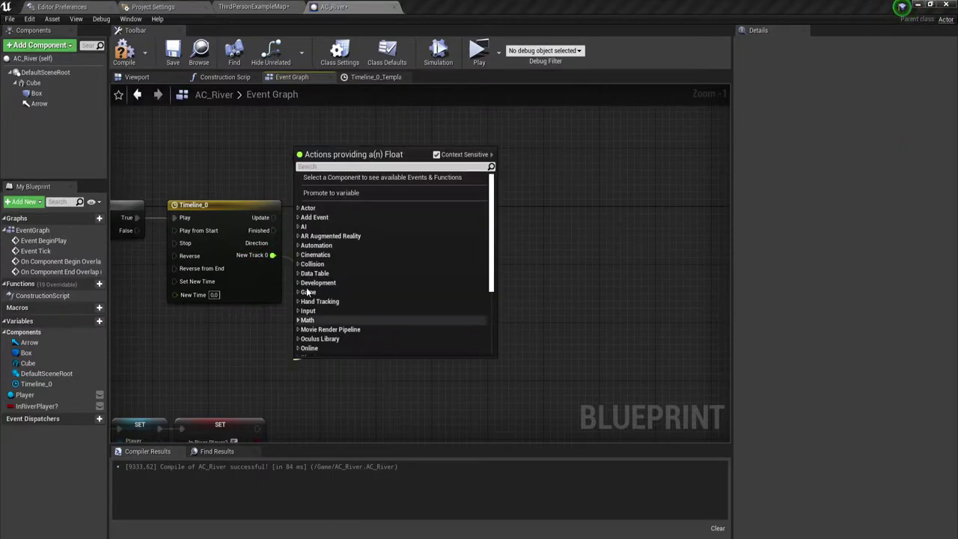
left_click(351, 193)
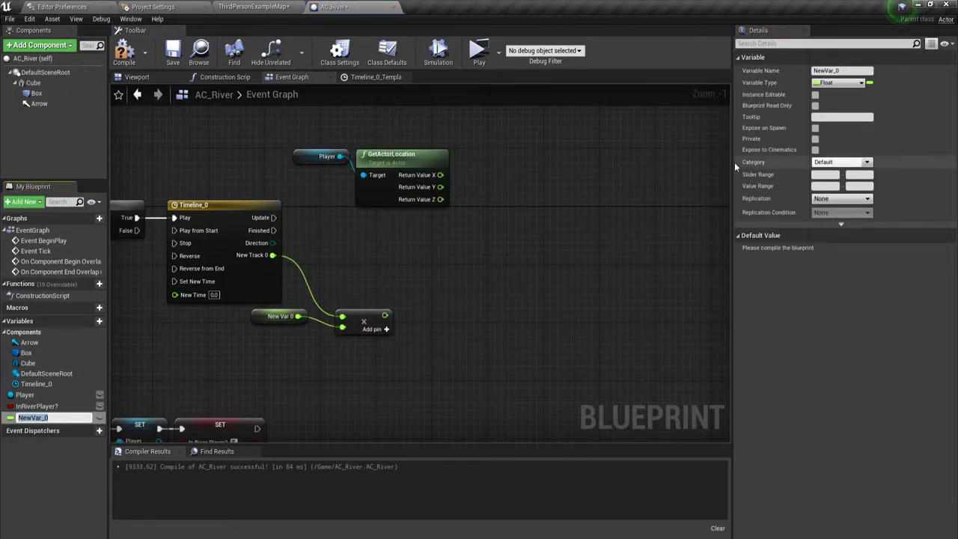
- Rename the float variable to SpeedRiver and set its default value to 50
left_click(849, 70)
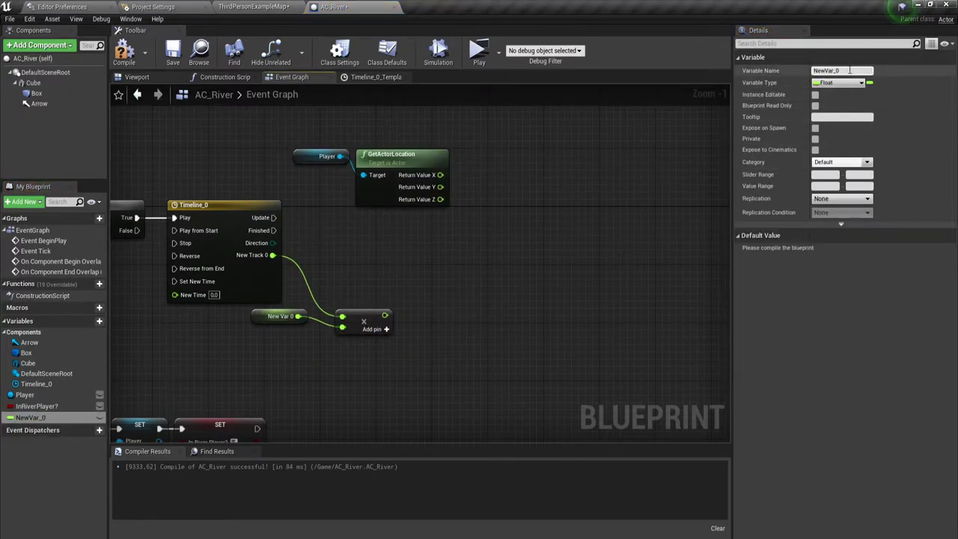
left_click(849, 70)
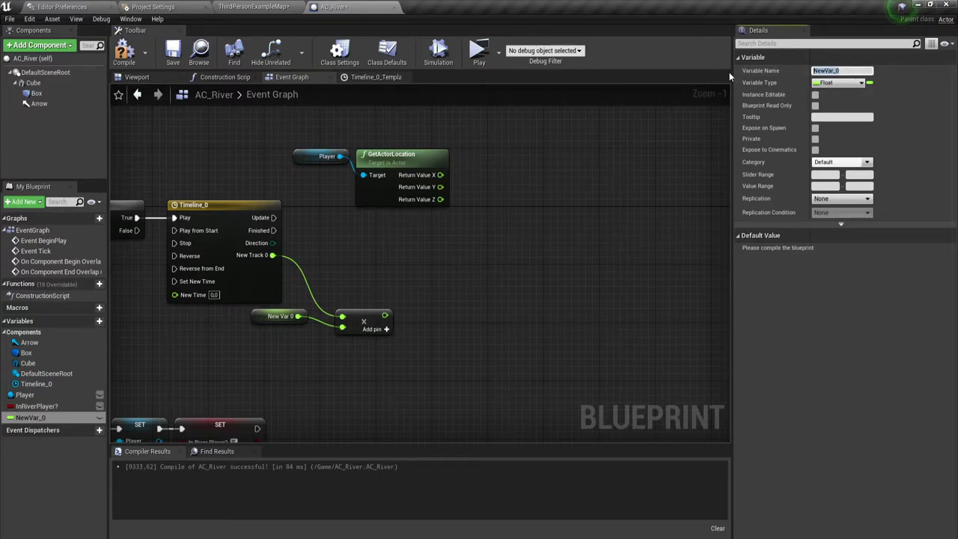
type("Speed")
type("Ri")
type("ver")
key("Return")
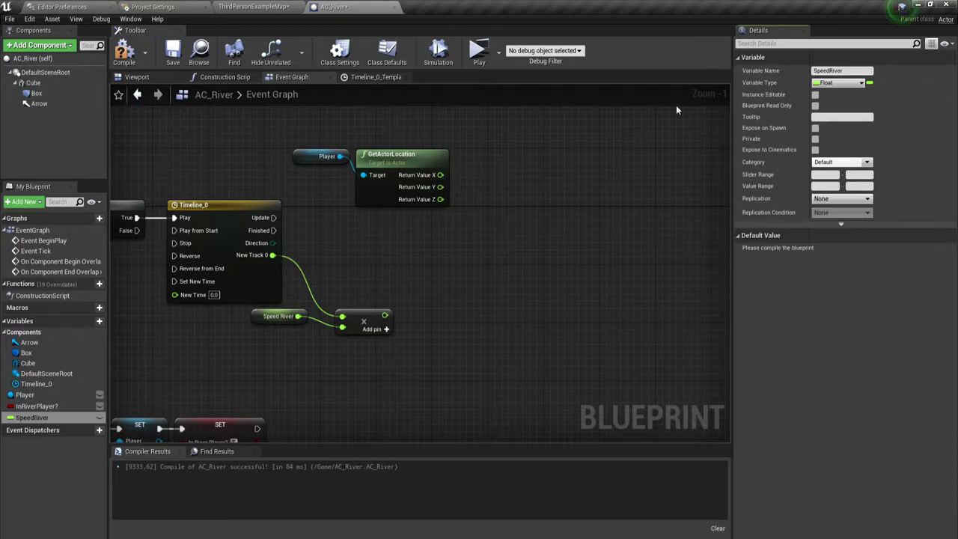
left_click_drag(256, 320, 276, 341)
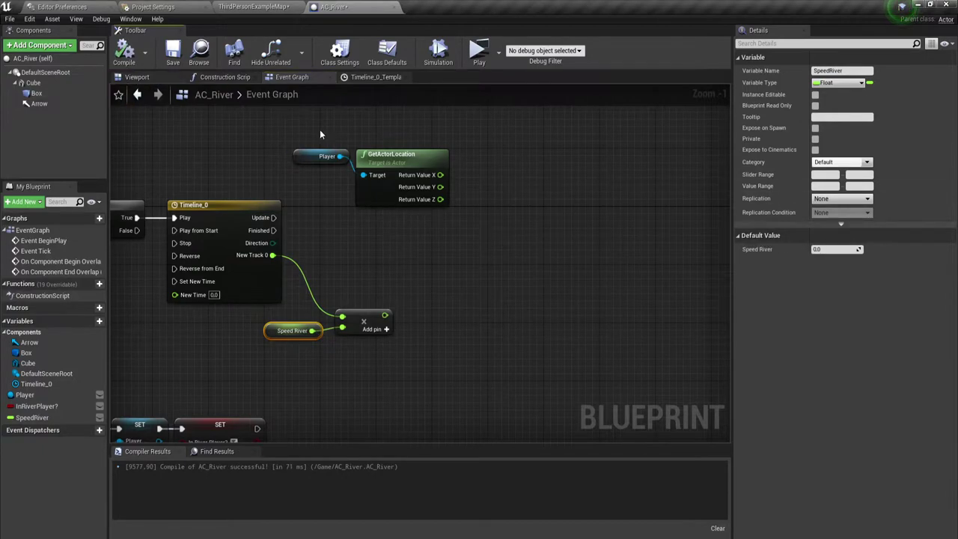
left_click(825, 249)
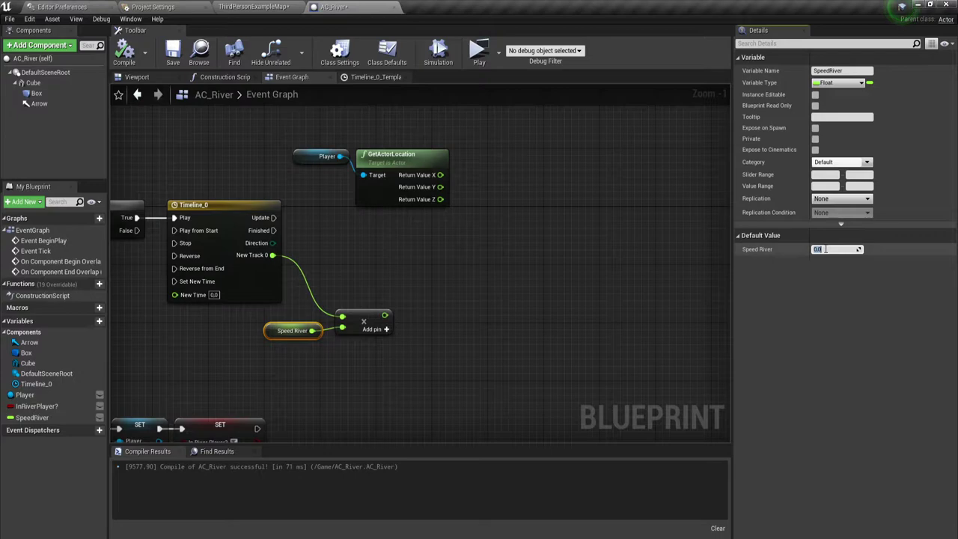
type("50")
key("Return")
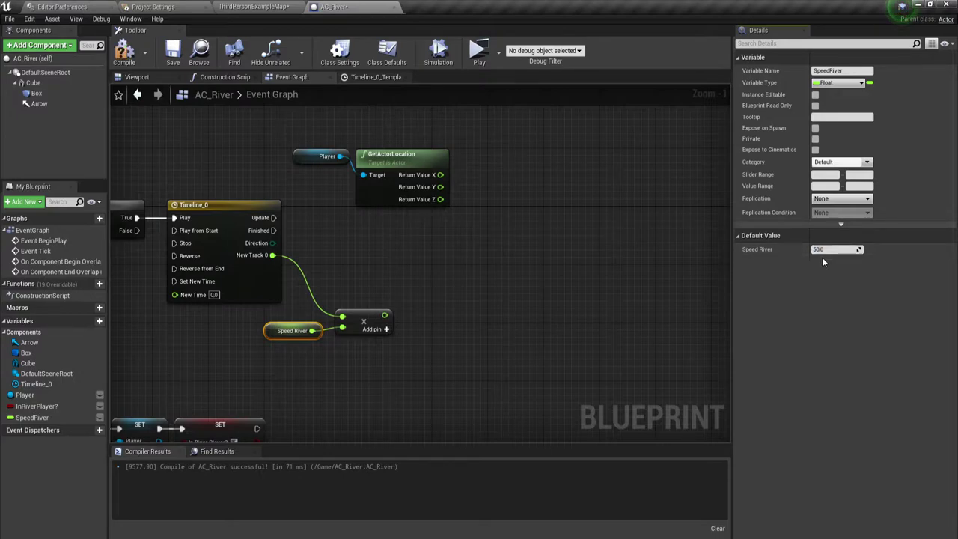
mouse_move(404, 293)
right_mouse_down()
mouse_move(438, 279)
mouse_move(253, 206)
mouse_move(370, 282)
right_mouse_up()
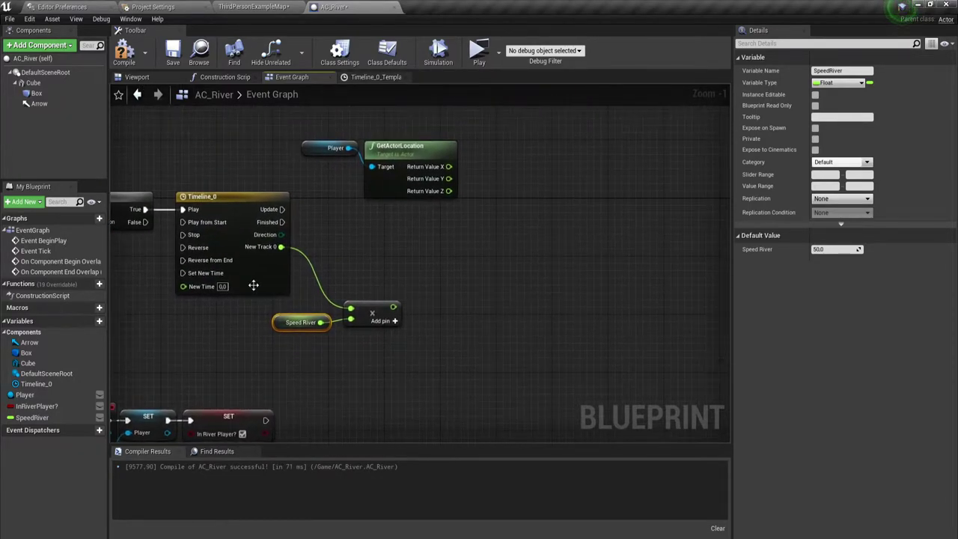
left_click(348, 251)
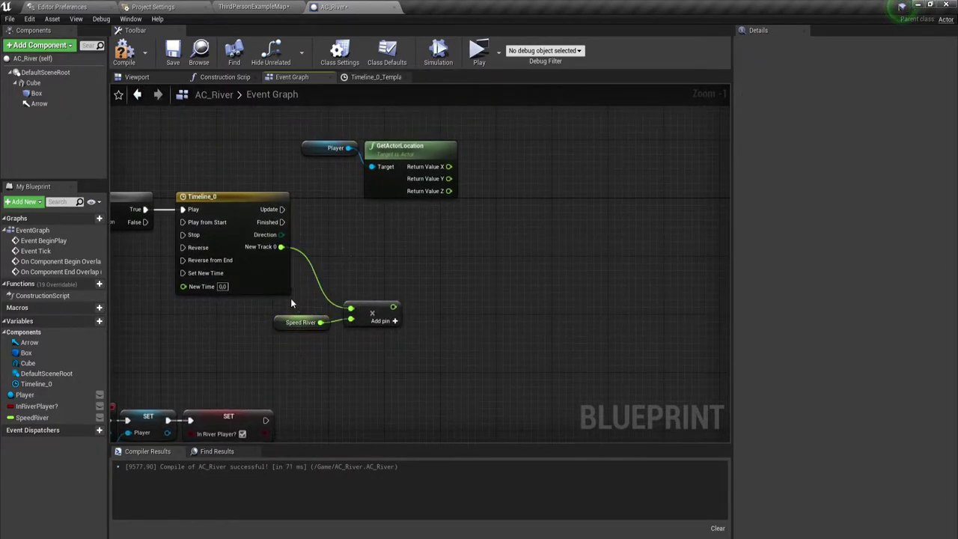
- Select the Speed River timeline node chain in the AC_River graph
left_click(299, 322)
right_click_drag(425, 347, 428, 361)
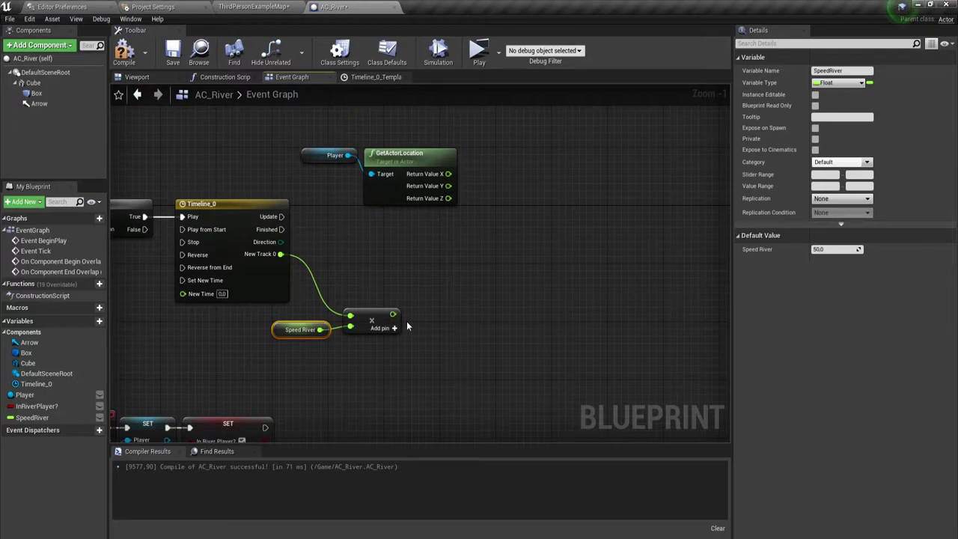
right_click_drag(407, 327, 418, 292)
scroll(421, 390, "down", 1)
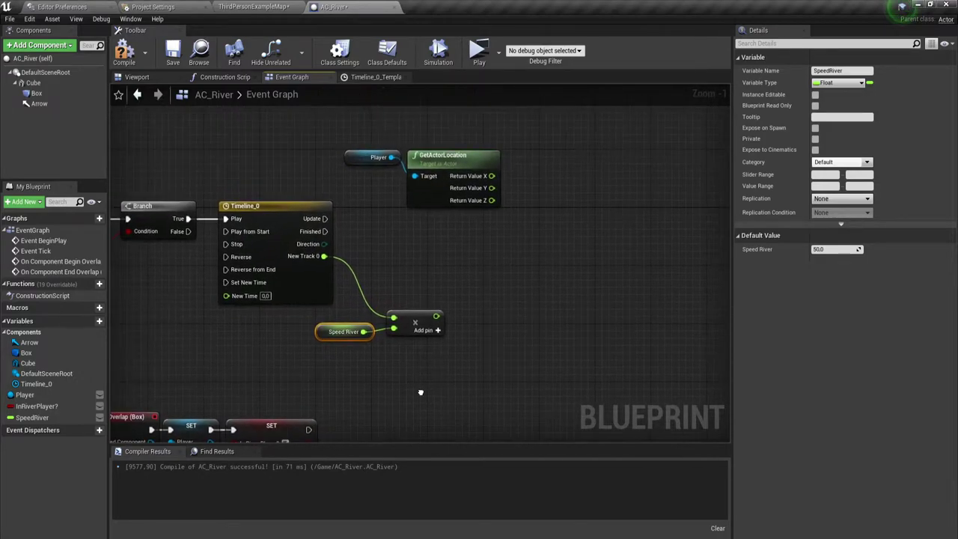
scroll(412, 389, "down", 1)
left_click_drag(140, 353, 431, 217)
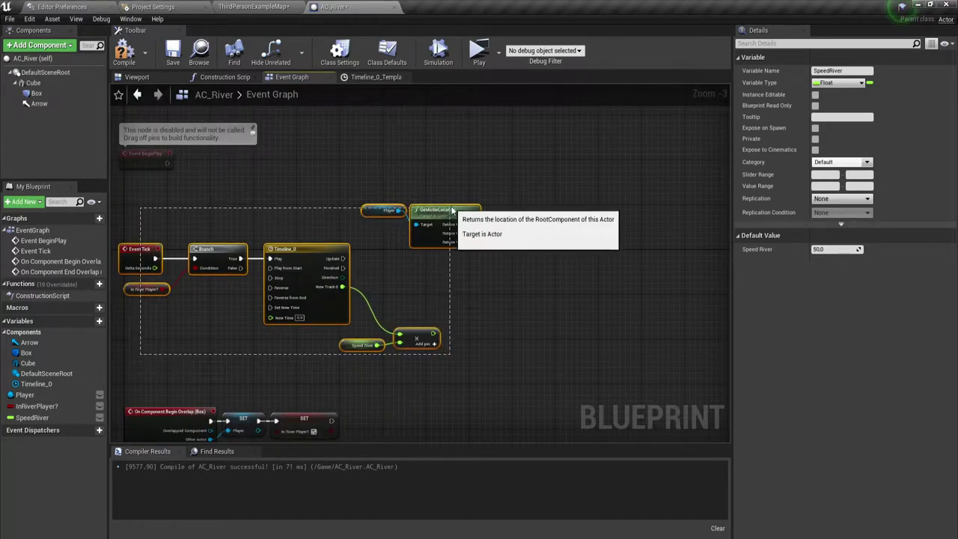
right_click_drag(430, 217, 406, 173)
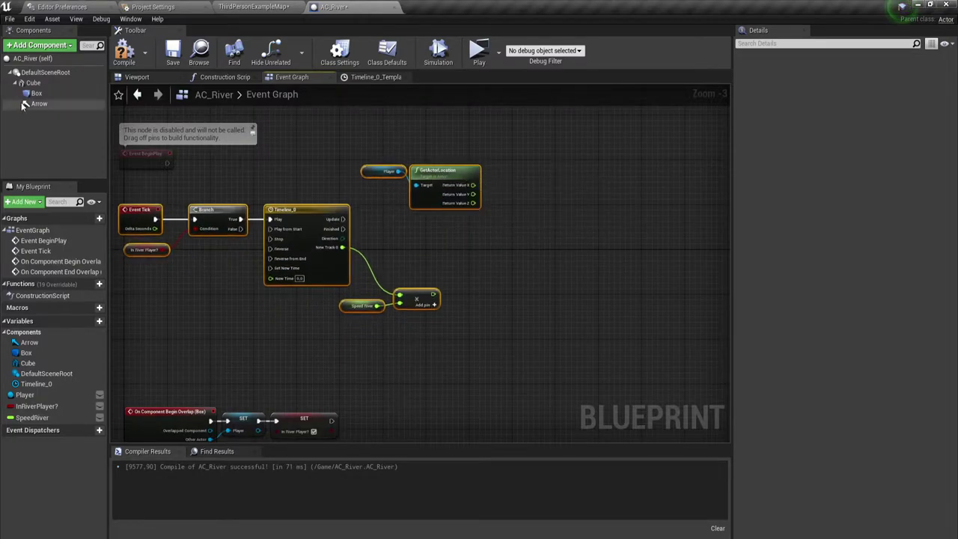
- Drop an Arrow reference, add Get Forward Vector from it, and split its Return Value into X, Y, Z
mouse_move(39, 104)
left_mouse_down()
mouse_move(357, 347)
mouse_move(417, 331)
left_mouse_up()
type("get")
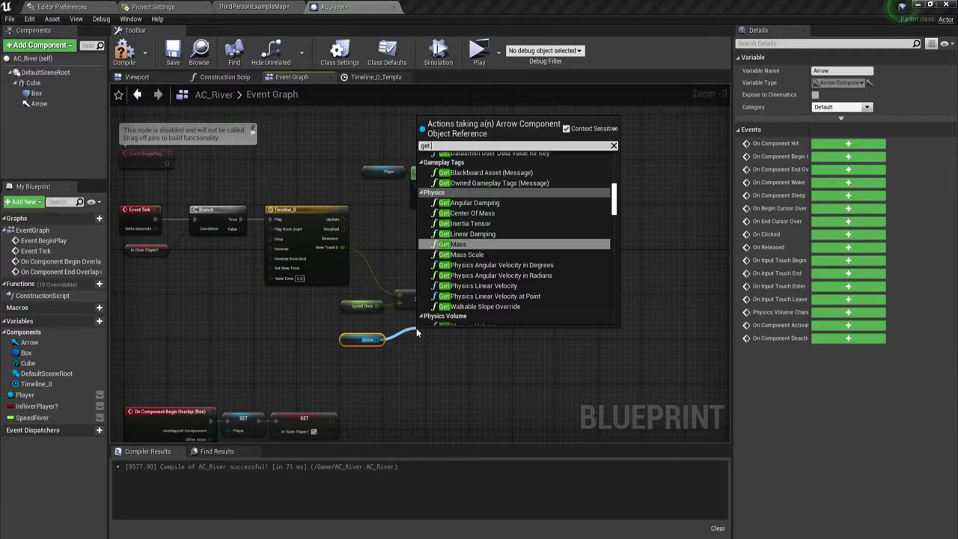
type(" f")
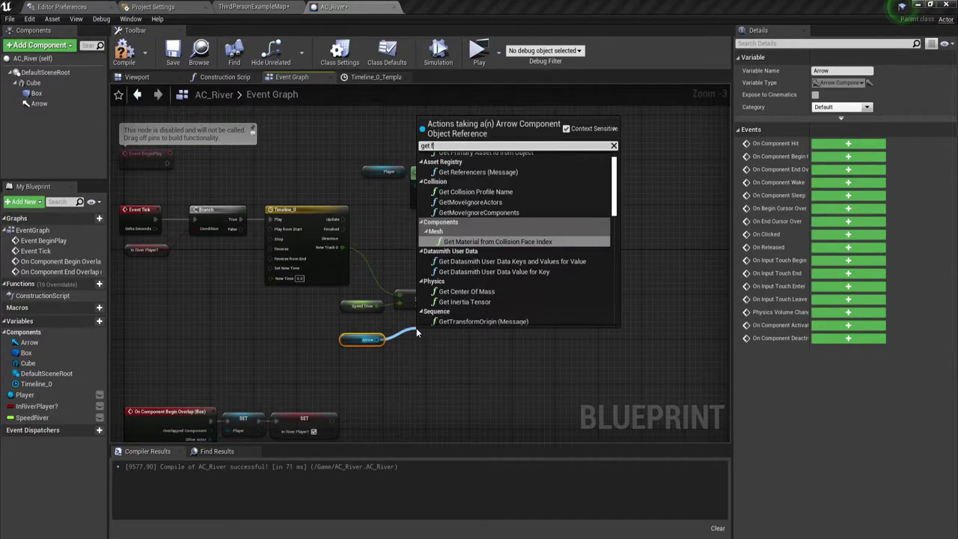
type("o")
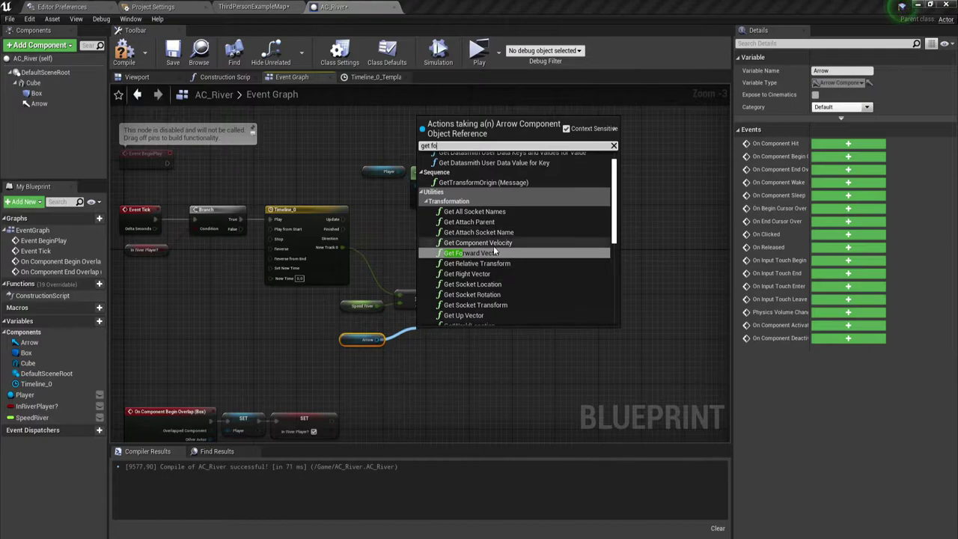
left_click(491, 251)
scroll(462, 354, "up", 2)
right_click(471, 348)
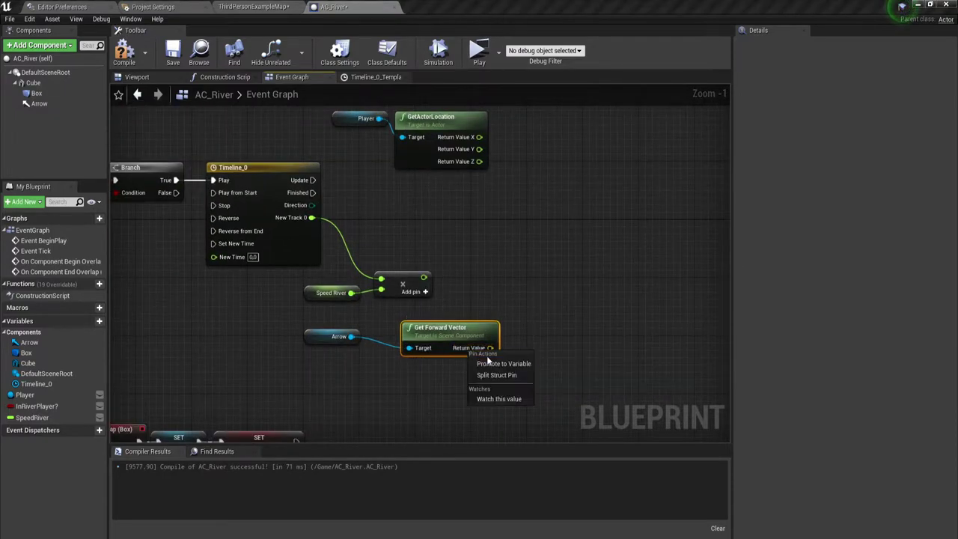
left_click(503, 378)
left_click_drag(462, 334, 427, 320)
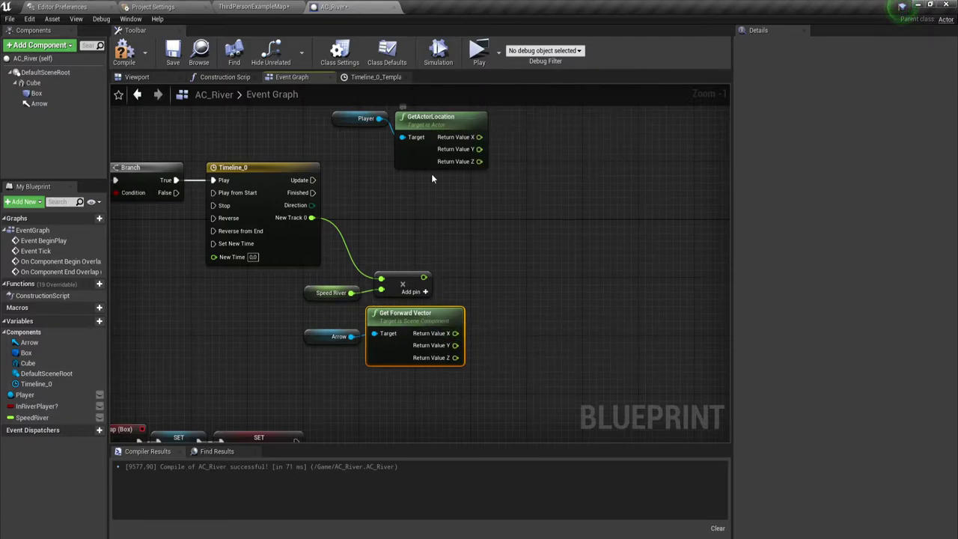
- Add a float + float node adding the multiply result to the forward vector's X
right_click_drag(469, 278, 427, 259)
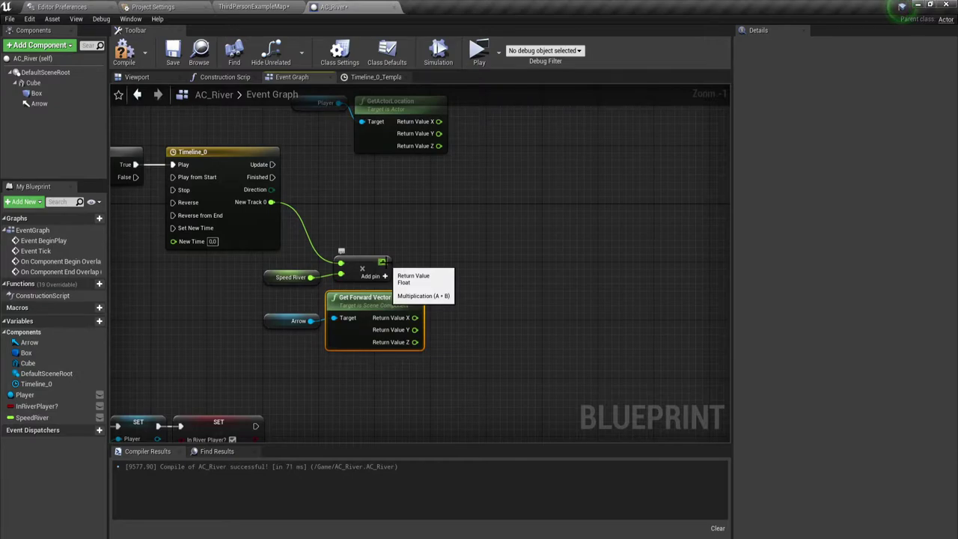
left_click_drag(382, 261, 448, 264)
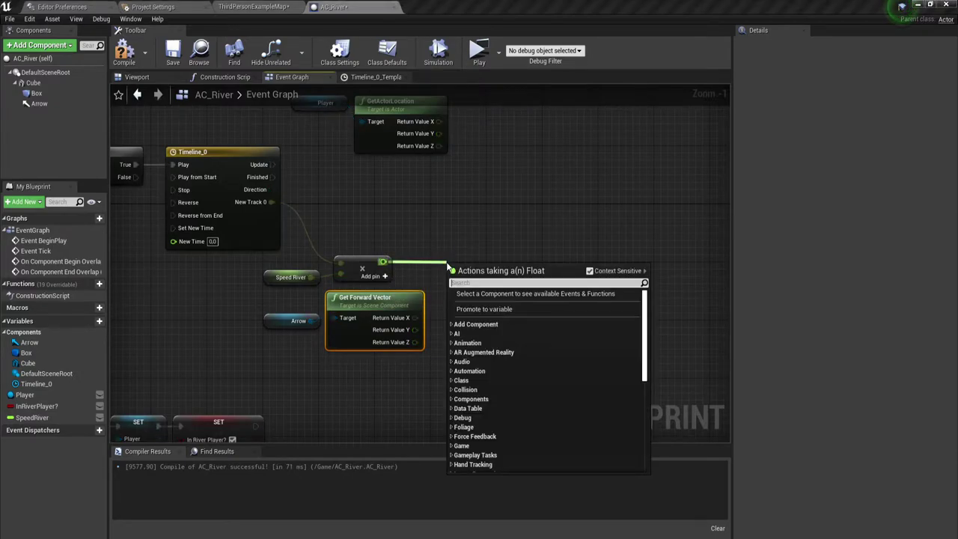
type("+")
left_click(488, 312)
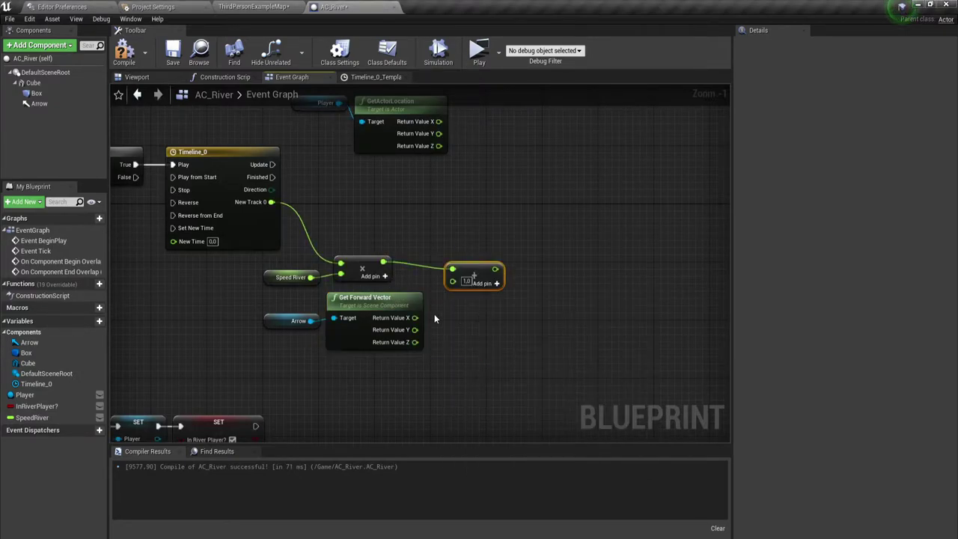
left_click_drag(415, 318, 453, 281)
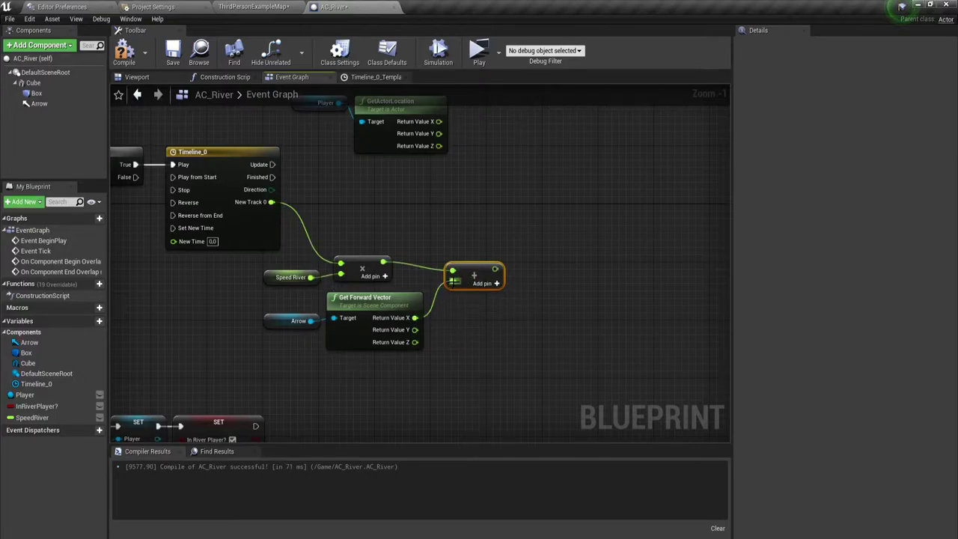
right_click_drag(444, 339, 401, 339)
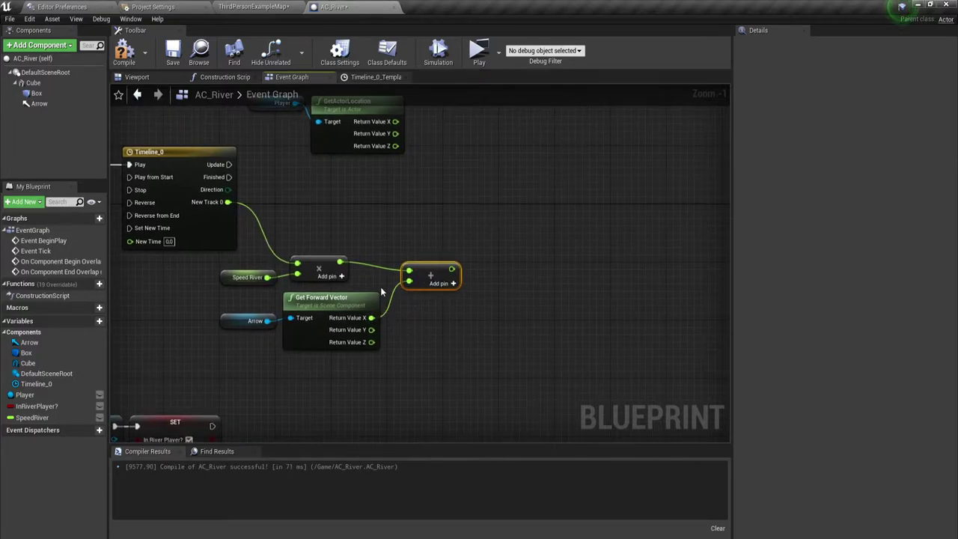
- Add a second float addition for the forward vector's Y and stack both adders neatly
left_click_drag(340, 262, 487, 264)
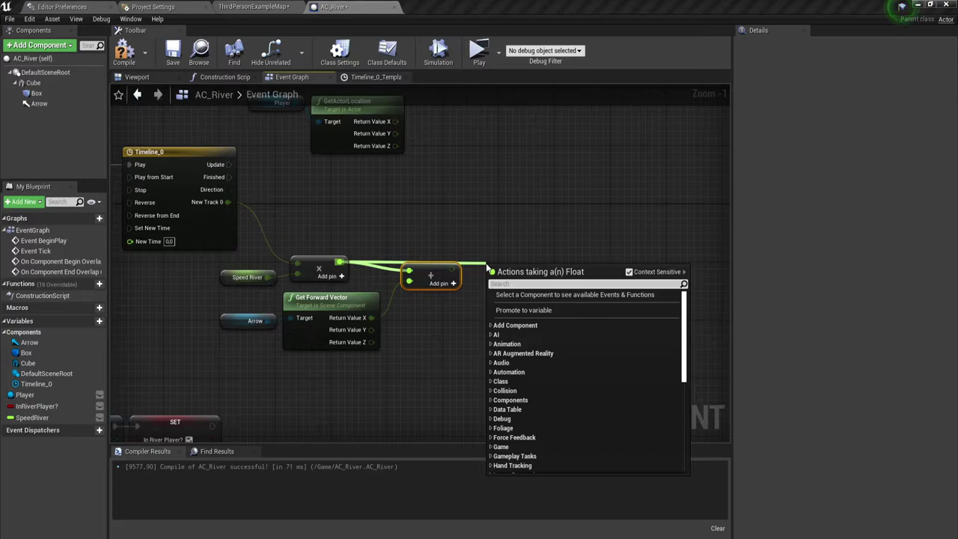
type("+")
left_click(535, 318)
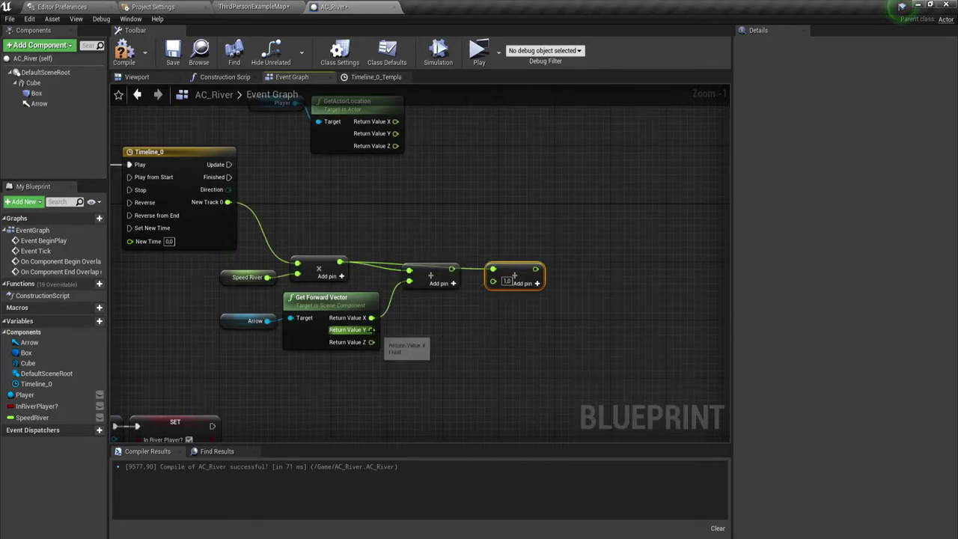
left_click_drag(371, 329, 532, 258)
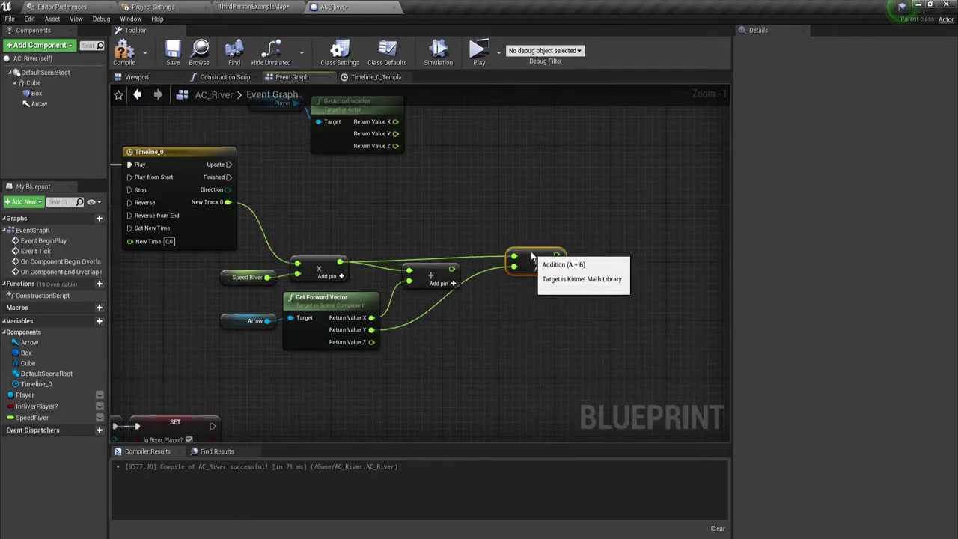
right_click_drag(516, 320, 424, 344)
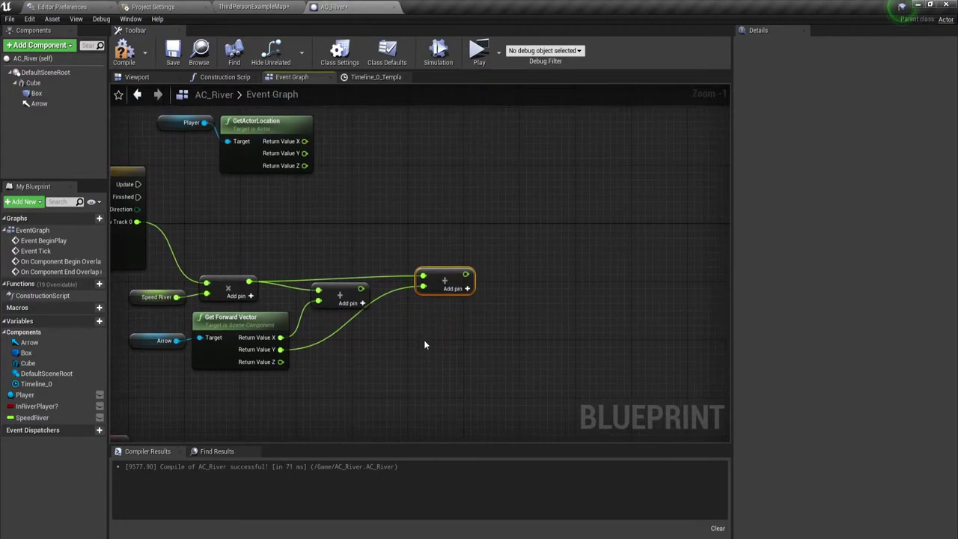
left_click_drag(436, 284, 345, 332)
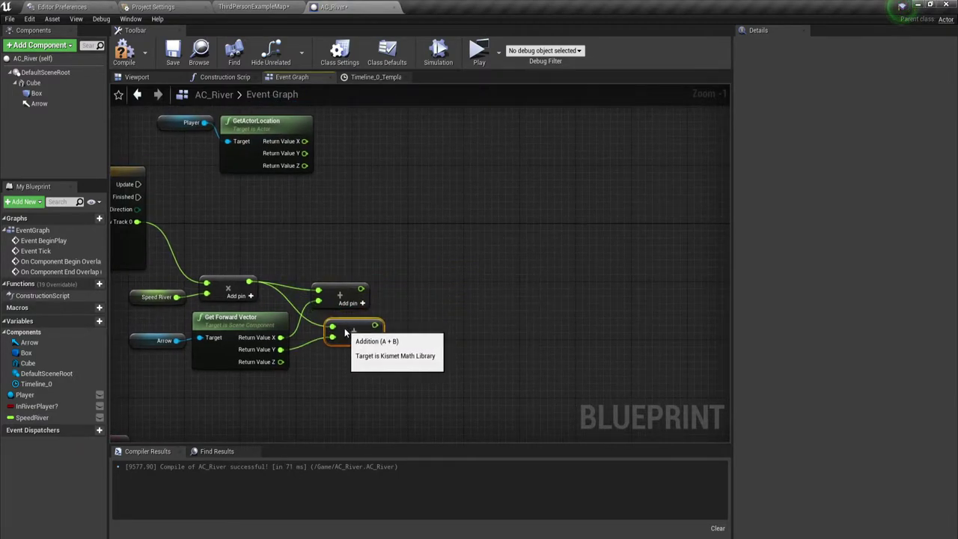
left_click_drag(335, 249, 384, 377)
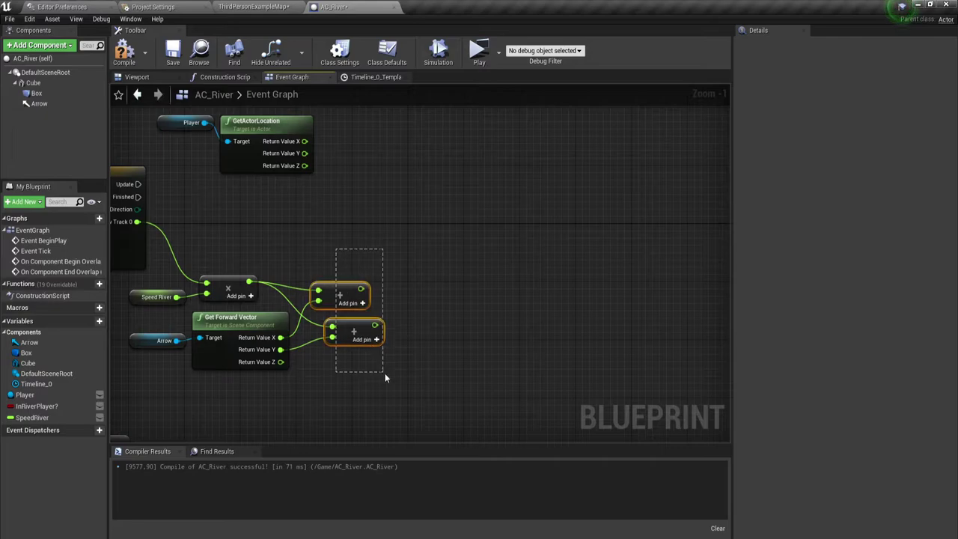
left_click_drag(350, 291, 364, 250)
left_click(365, 349)
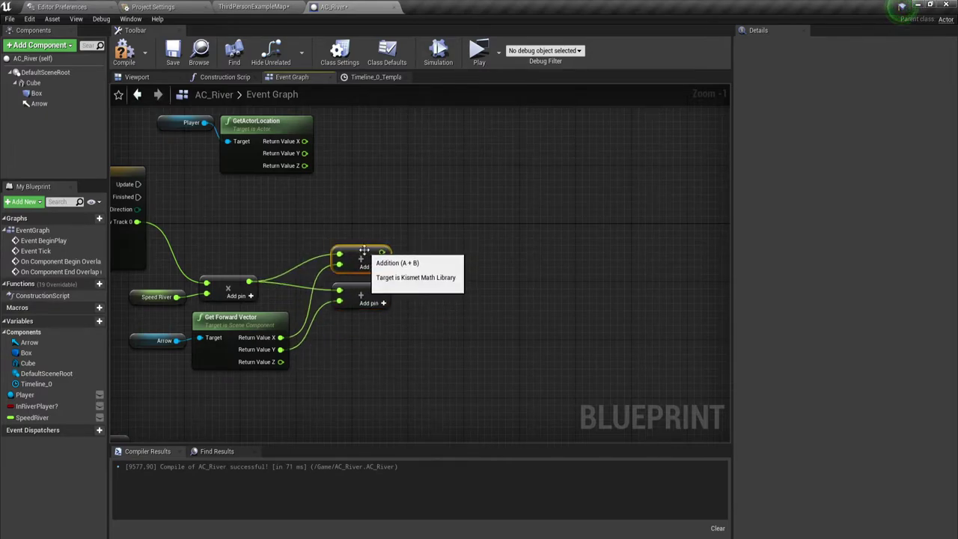
right_click_drag(372, 351, 349, 372)
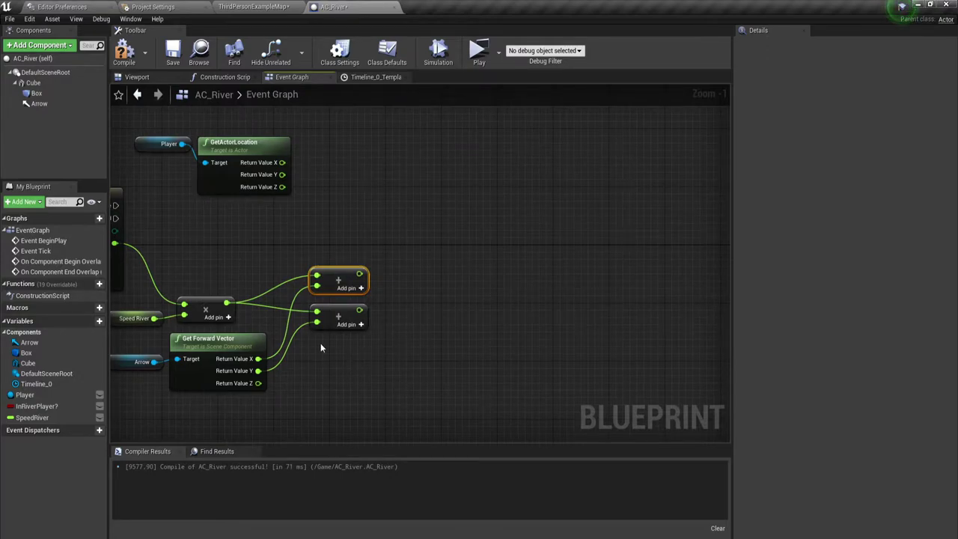
- Add the player's location X to the forward X sum with a new float addition node
left_click_drag(281, 162, 379, 185)
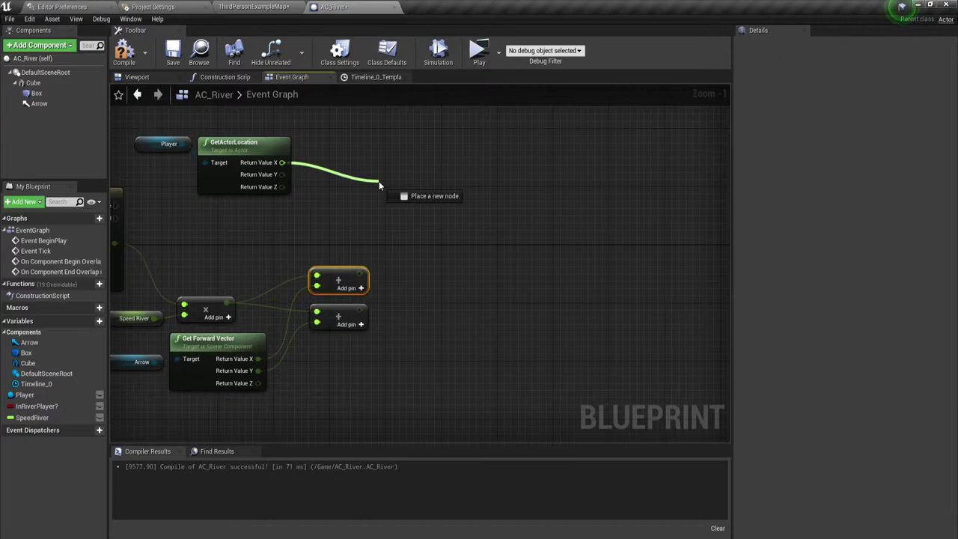
type("+")
left_click(430, 231)
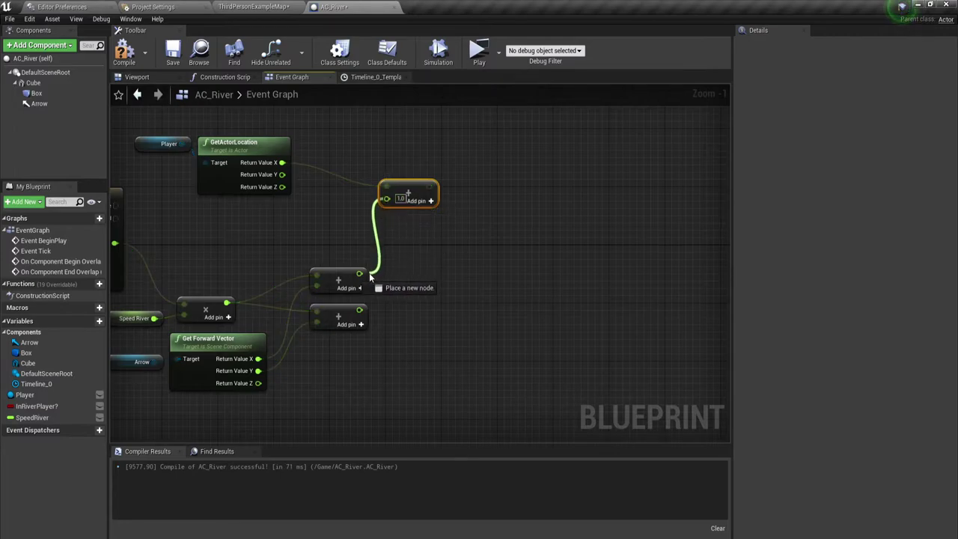
left_click_drag(386, 201, 359, 275)
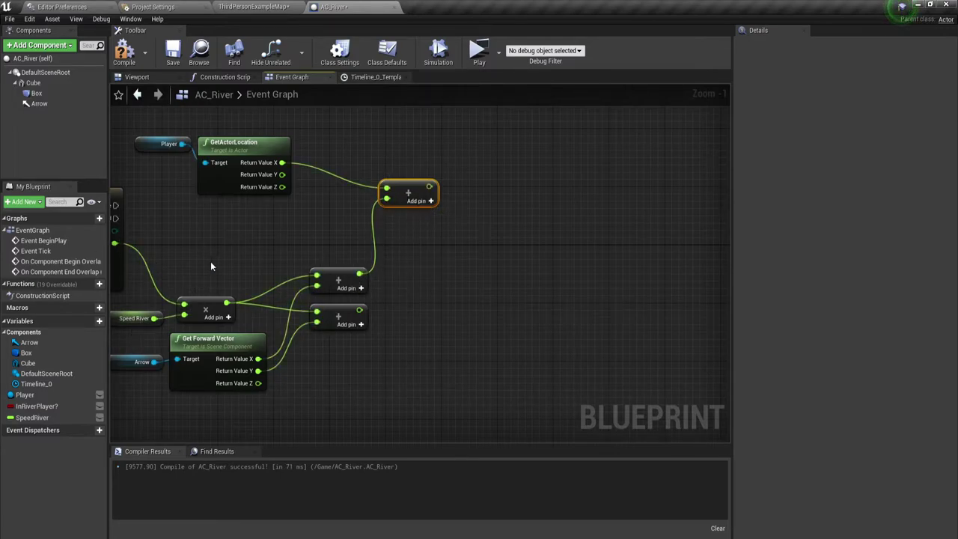
right_click_drag(462, 227, 466, 226)
right_click_drag(284, 256, 318, 269)
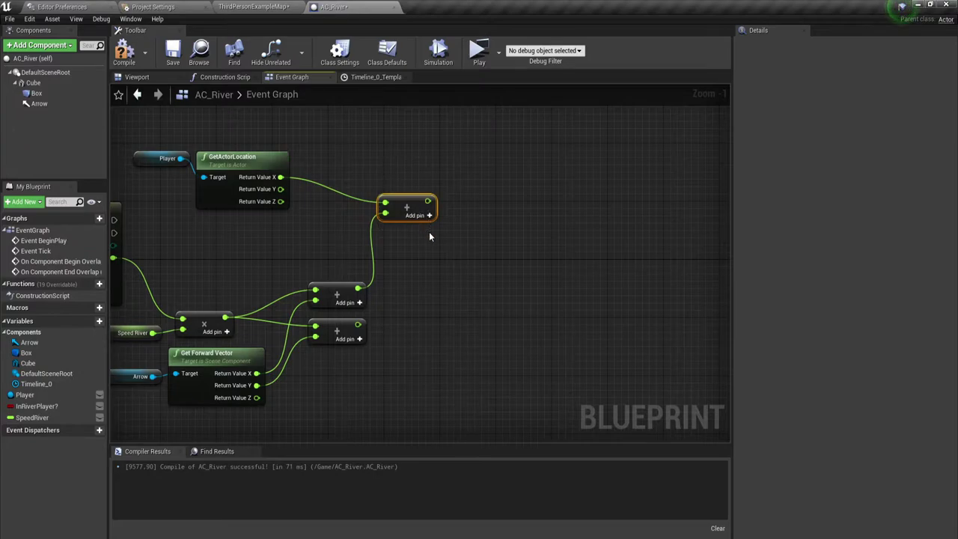
- Paste another addition combining the player's location Y with the forward Y sum, then arrange them
key("ctrl+v")
left_click_drag(433, 289, 280, 189)
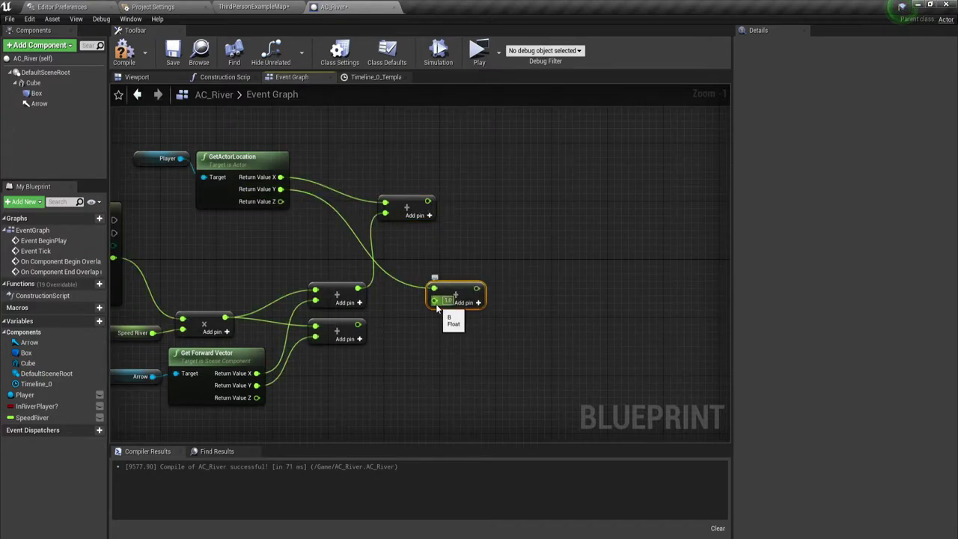
mouse_move(436, 300)
left_mouse_down()
mouse_move(359, 339)
mouse_move(358, 325)
left_mouse_up()
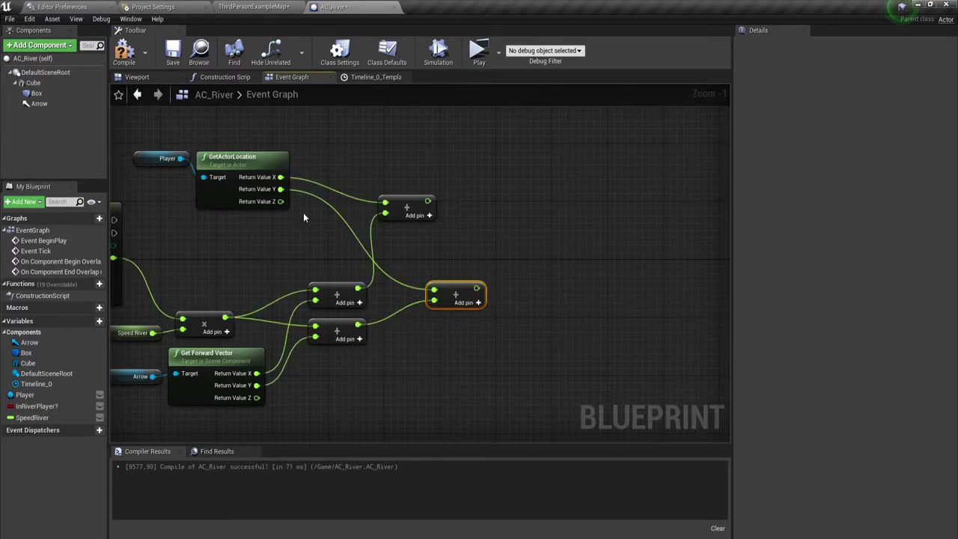
left_click_drag(476, 281, 454, 274)
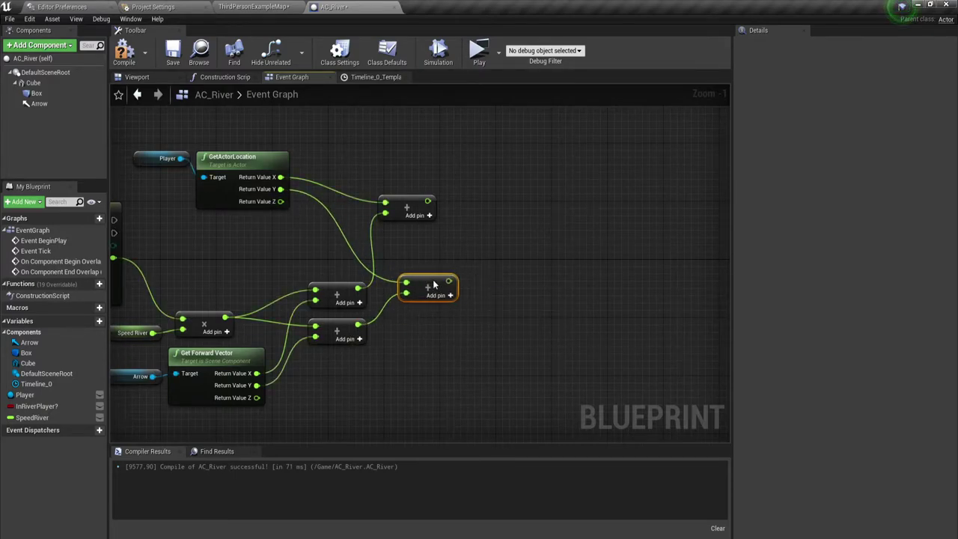
mouse_move(421, 204)
left_mouse_down()
mouse_move(448, 204)
mouse_move(442, 219)
left_mouse_up()
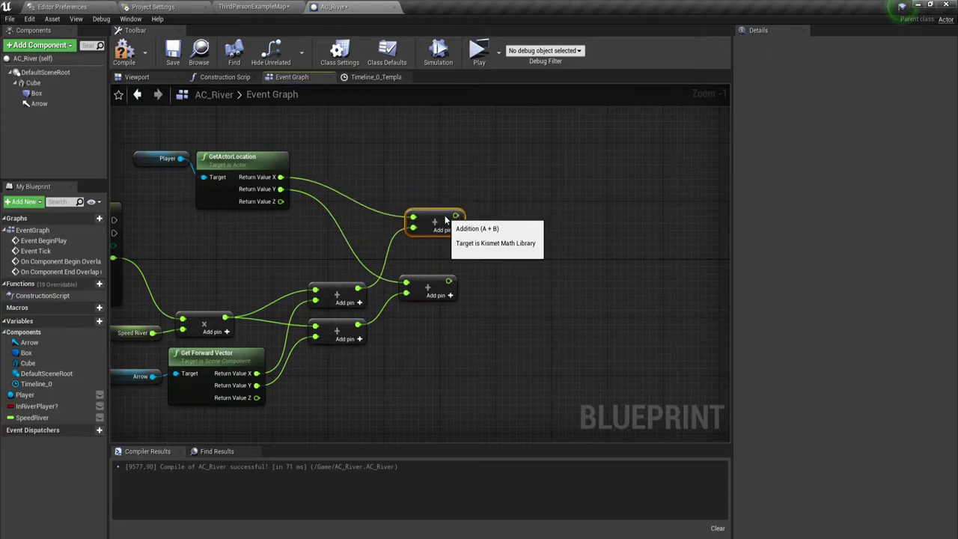
right_click_drag(500, 250, 512, 269)
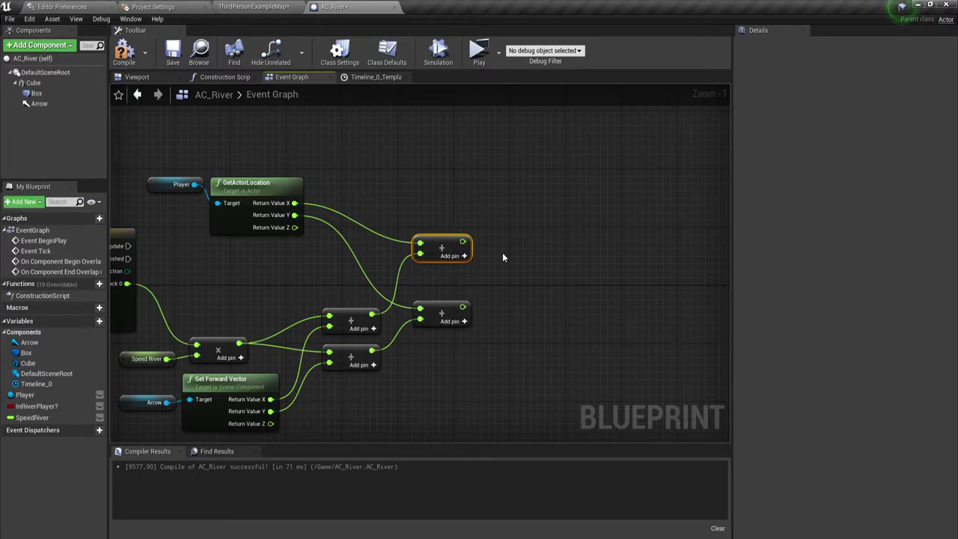
right_click_drag(502, 258, 492, 265)
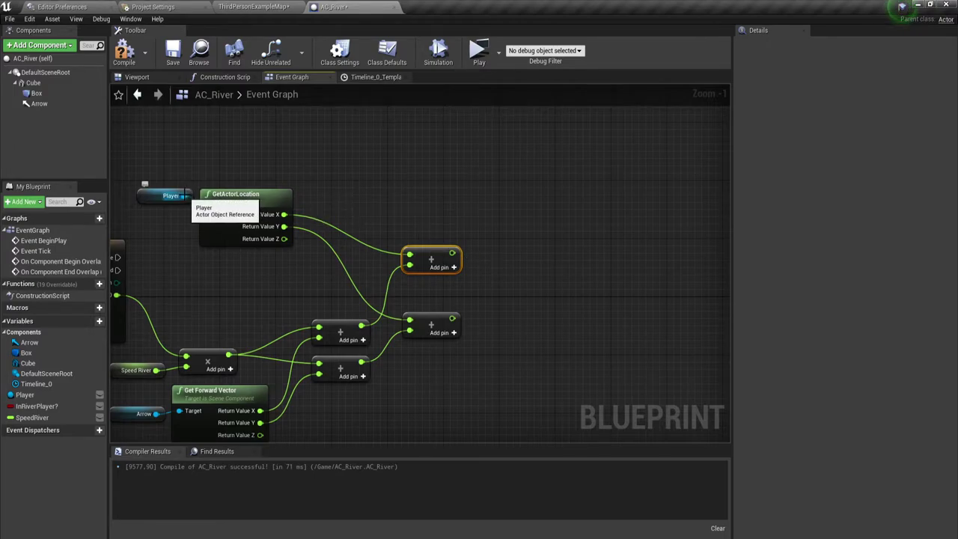
- Add a SetActorLocation node targeting Player, executed by Timeline_0's Update output
left_click_drag(184, 196, 441, 171)
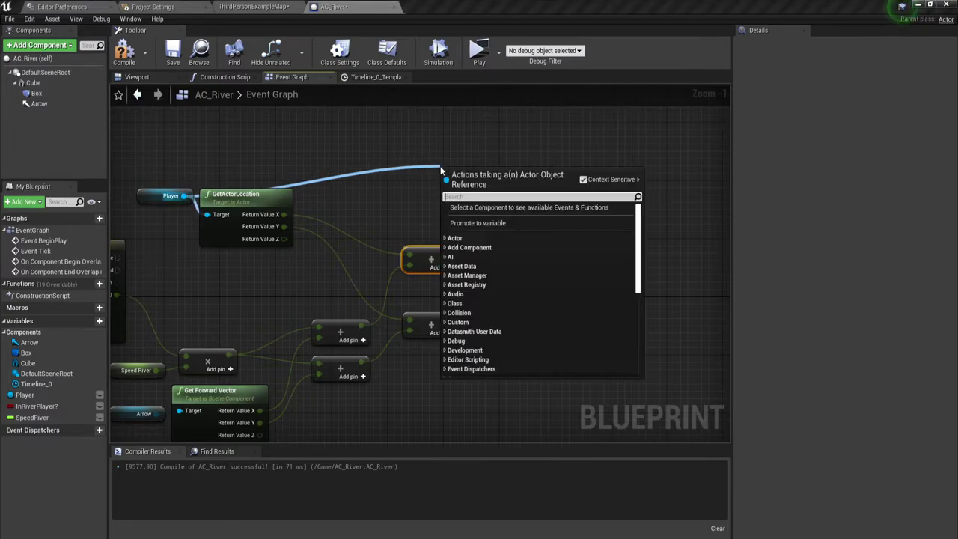
type("se")
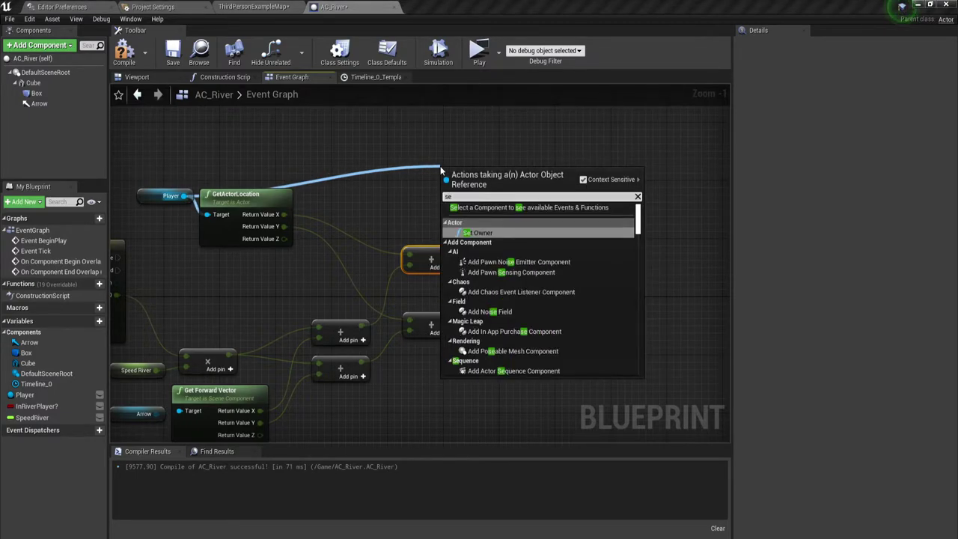
type("tact")
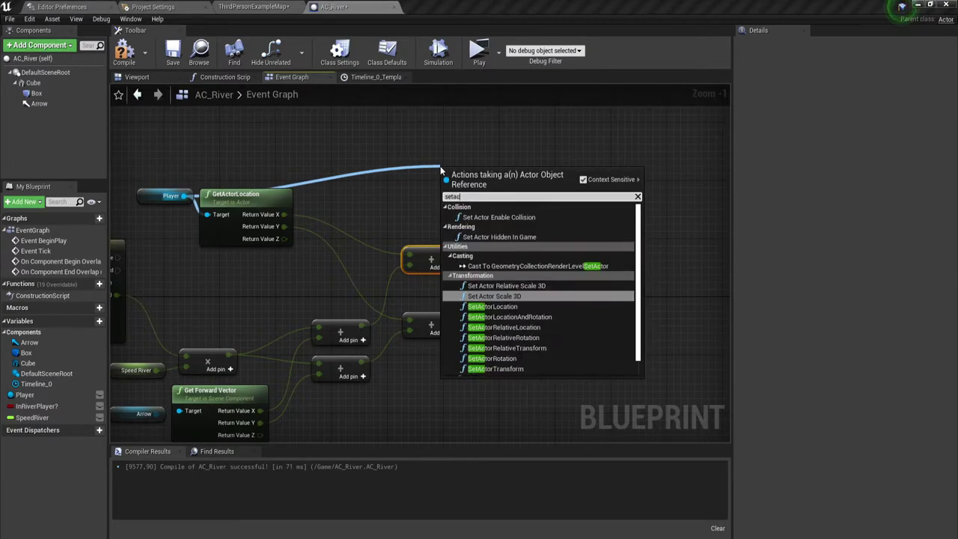
left_click(504, 304)
left_click_drag(521, 170, 605, 193)
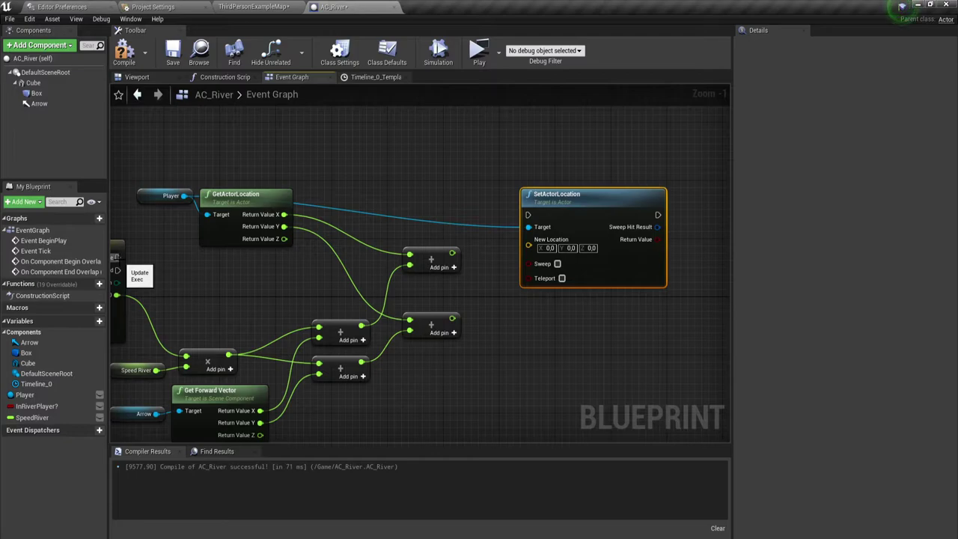
right_click_drag(120, 262, 231, 262)
left_click_drag(228, 258, 670, 218)
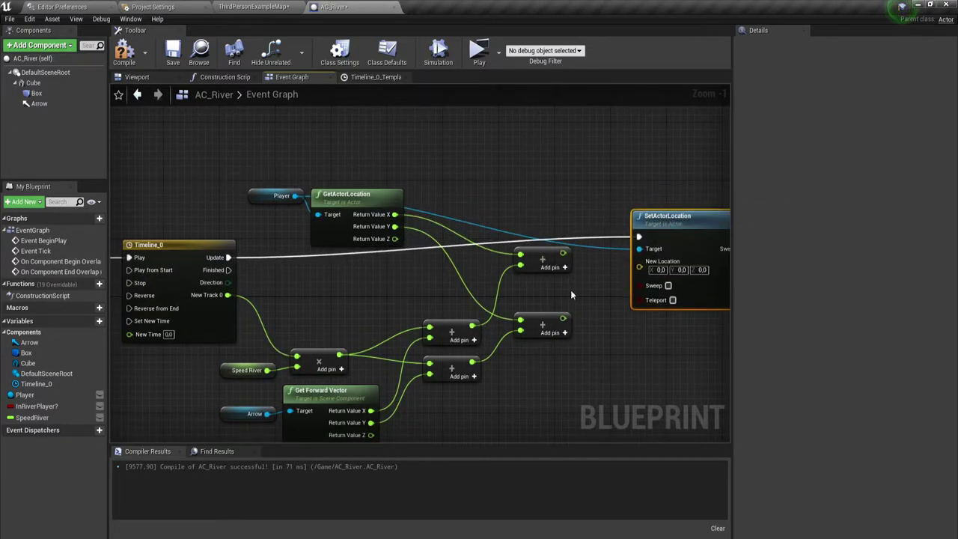
right_click_drag(570, 294, 478, 279)
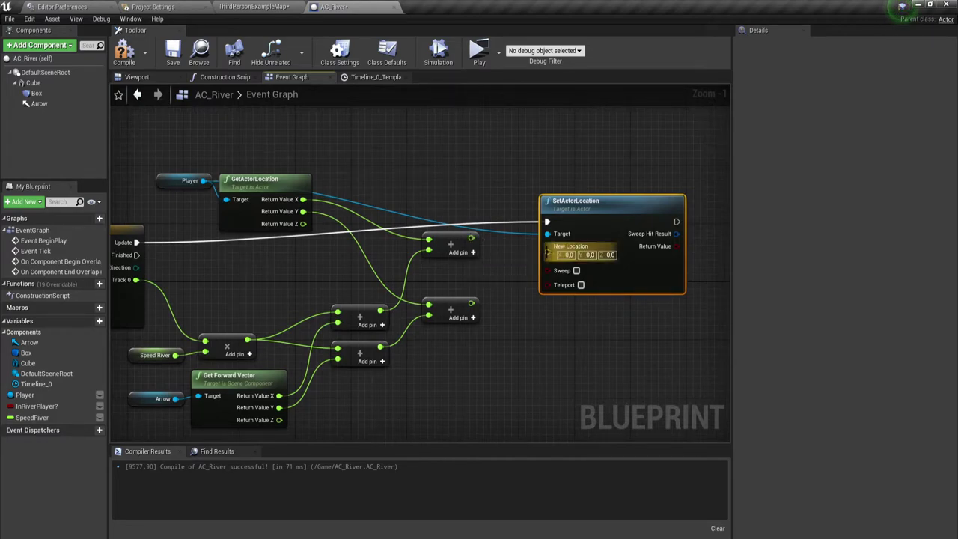
- Split New Location and wire the two sums into X and Y and the player's Z into Z
right_click(566, 247)
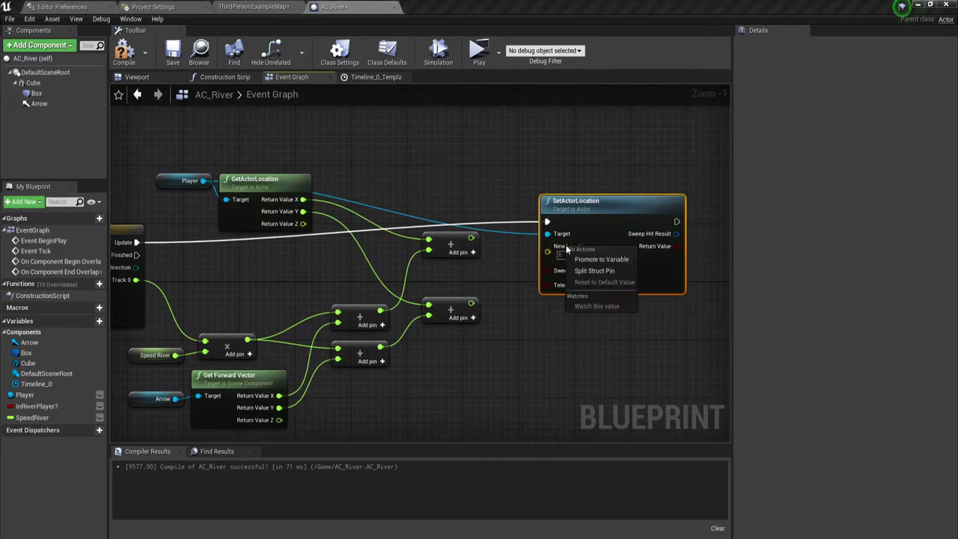
left_click(593, 272)
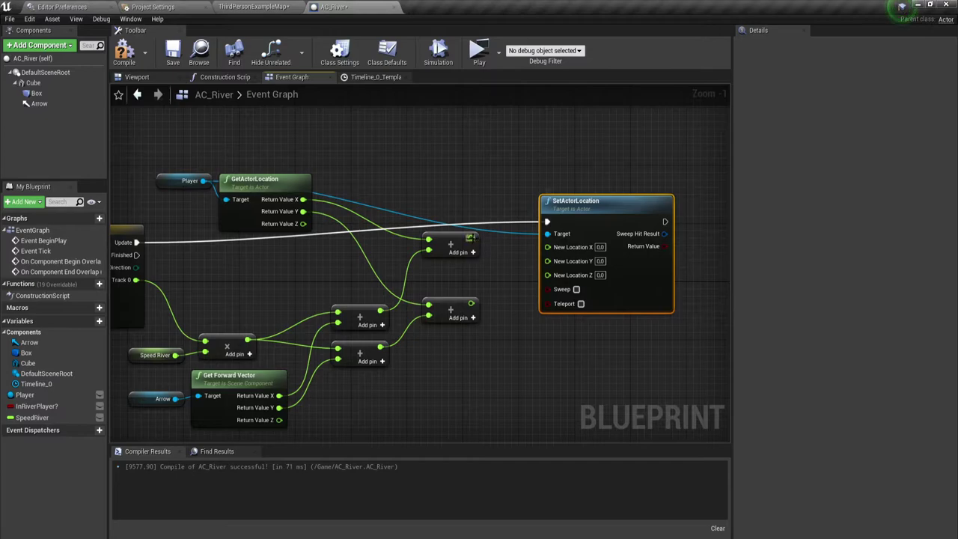
left_click_drag(470, 238, 552, 248)
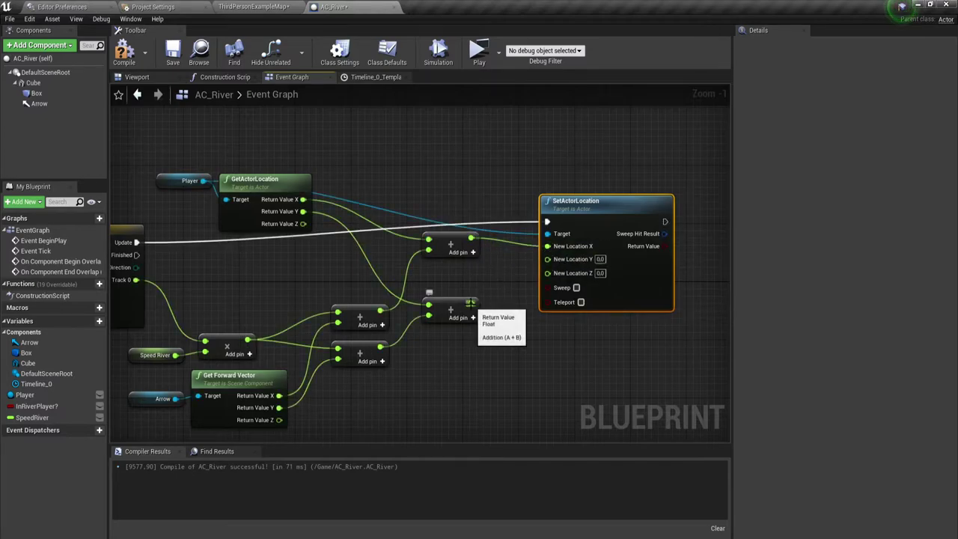
mouse_move(471, 302)
left_mouse_down()
mouse_move(565, 259)
mouse_move(550, 259)
left_mouse_up()
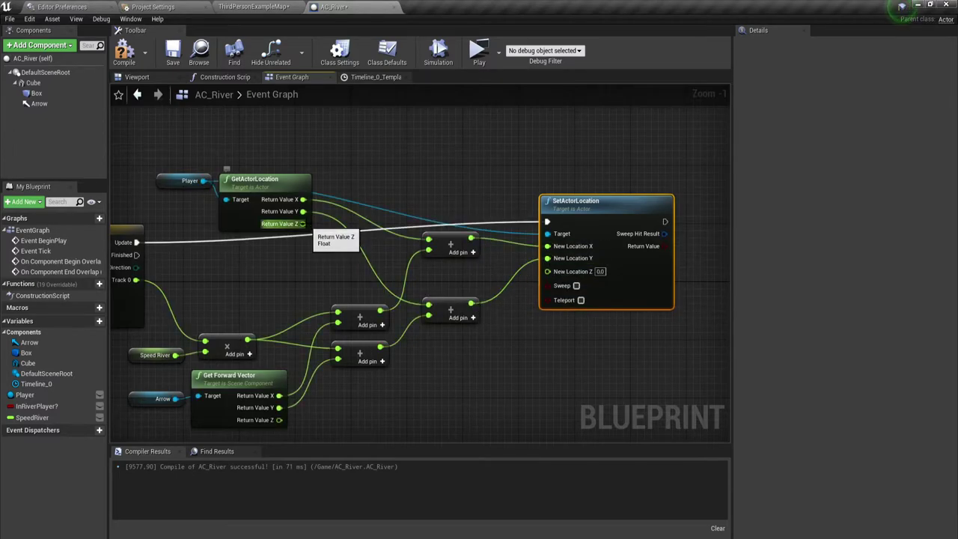
left_click_drag(302, 223, 548, 271)
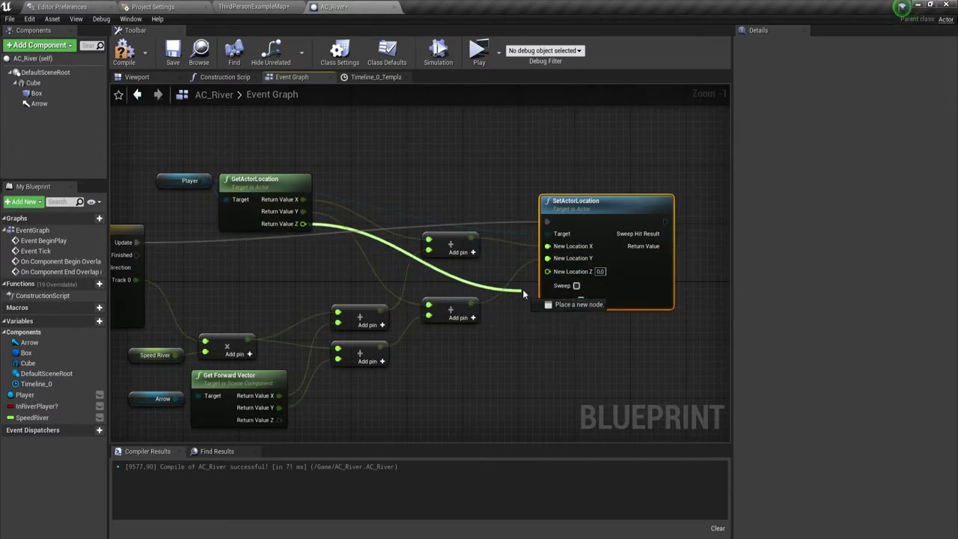
- Tidy the wires with reroute points and move the Player node up-left
double_click(384, 238)
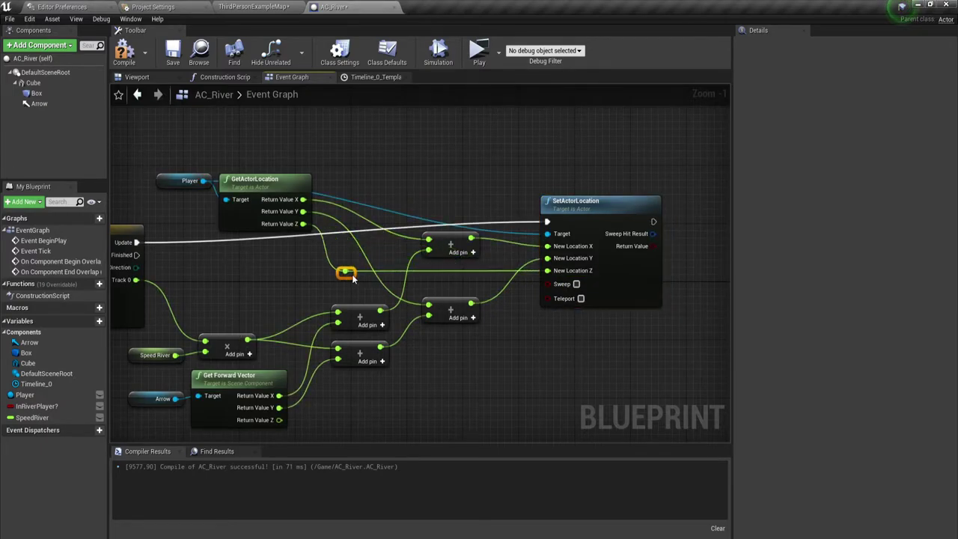
double_click(391, 208)
mouse_move(391, 208)
left_mouse_down()
mouse_move(450, 171)
mouse_move(477, 173)
left_mouse_up()
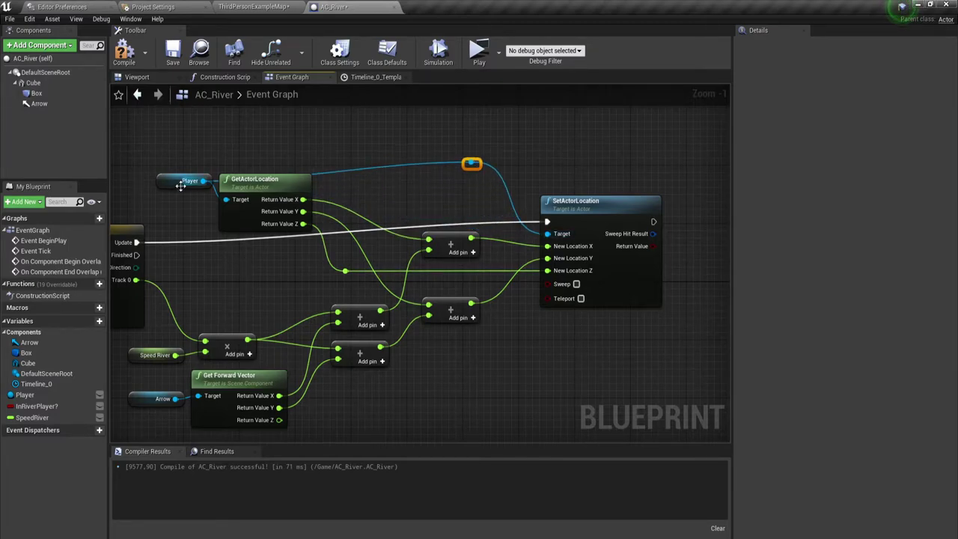
left_click_drag(181, 186, 165, 171)
left_click(396, 194)
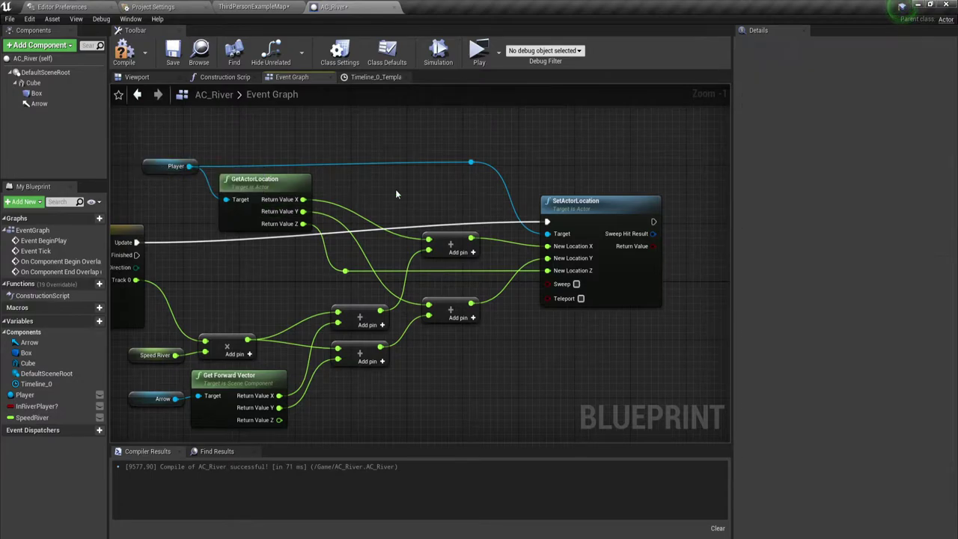
scroll(387, 226, "down", 1)
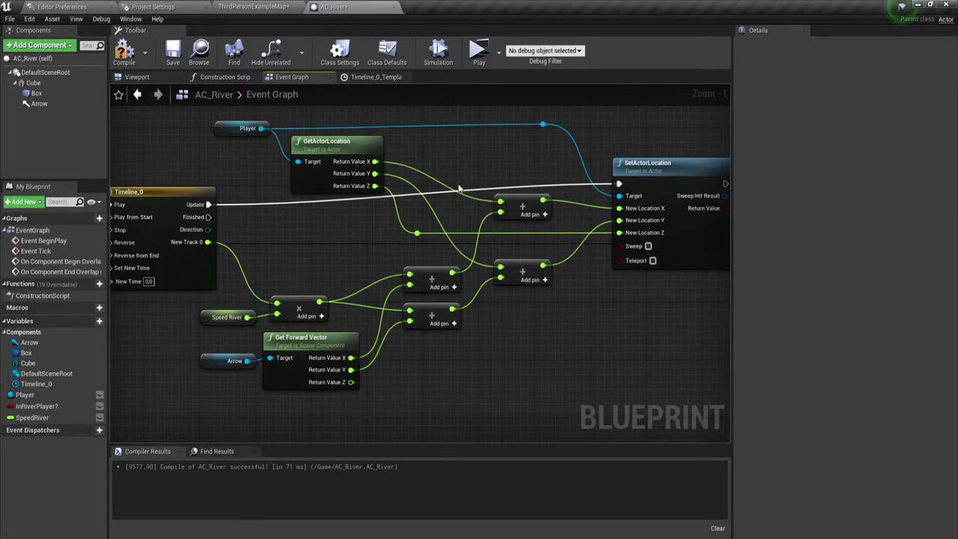
scroll(460, 188, "down", 1)
right_click_drag(410, 198, 311, 215)
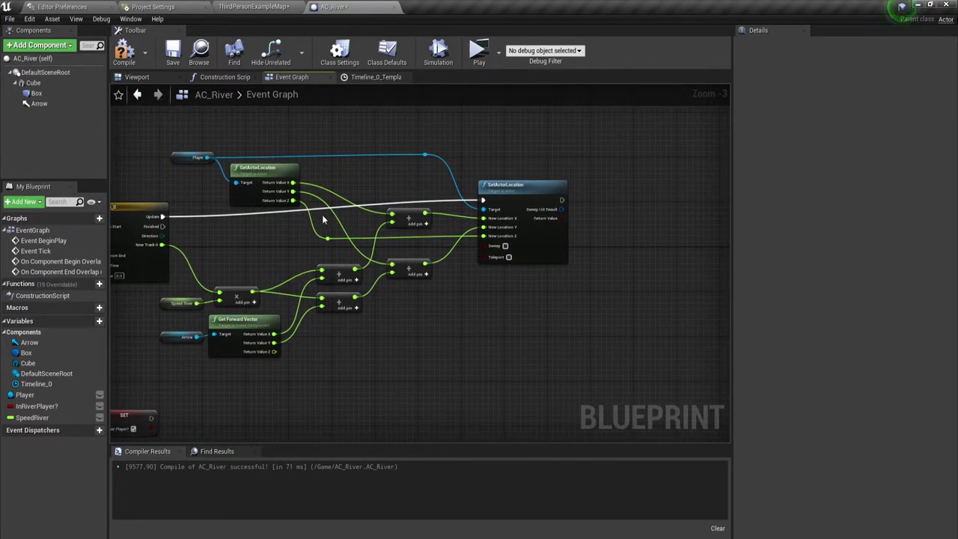
right_click_drag(303, 346, 401, 383)
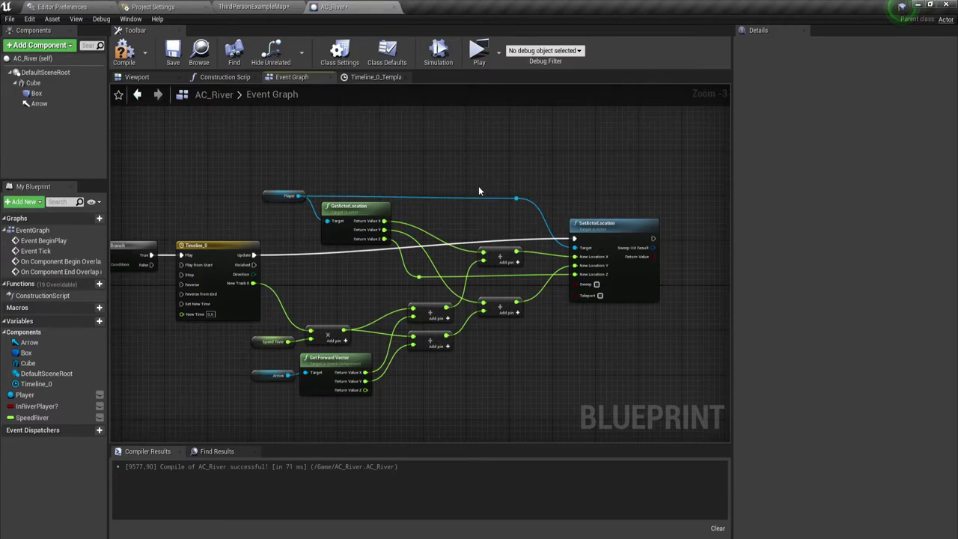
- Save all unsaved packages from the ThirdPersonExampleMap level
left_click(166, 7)
left_click(254, 7)
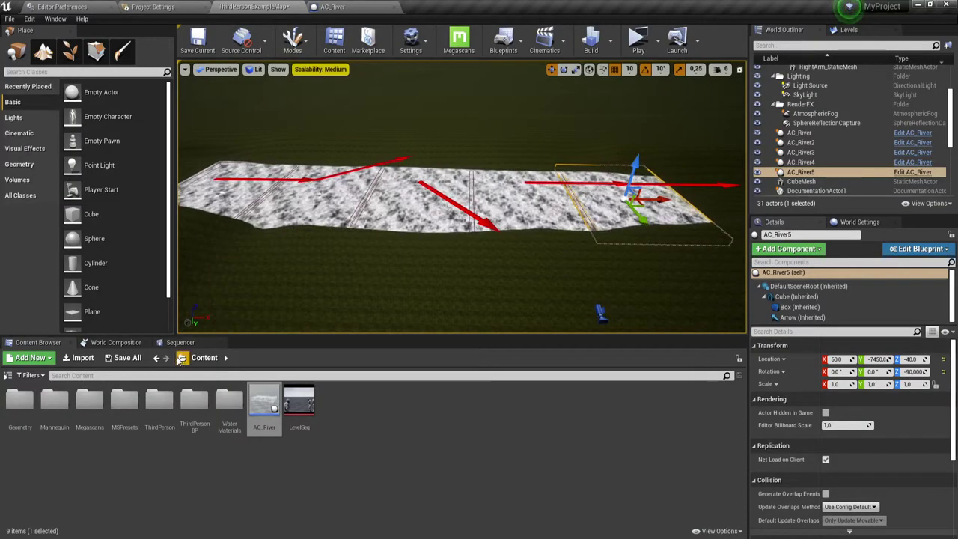
left_click(128, 357)
left_click(568, 370)
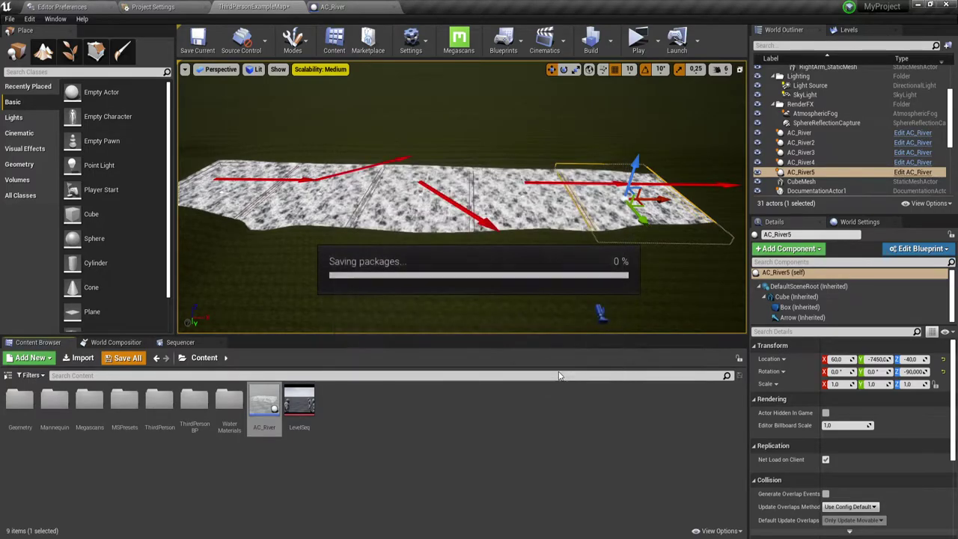
- Play the level, run the character into the river, then end the session
left_click(638, 41)
key("w")
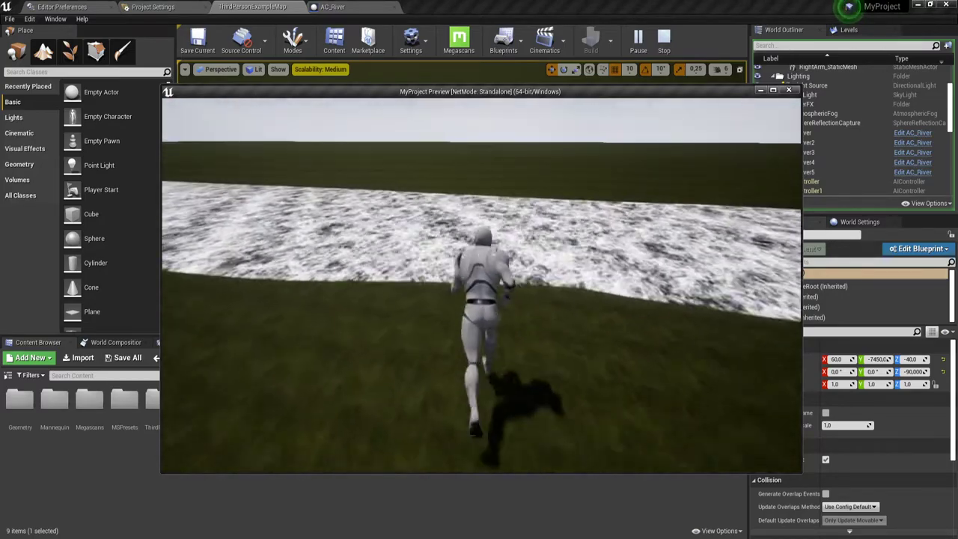
key("Escape")
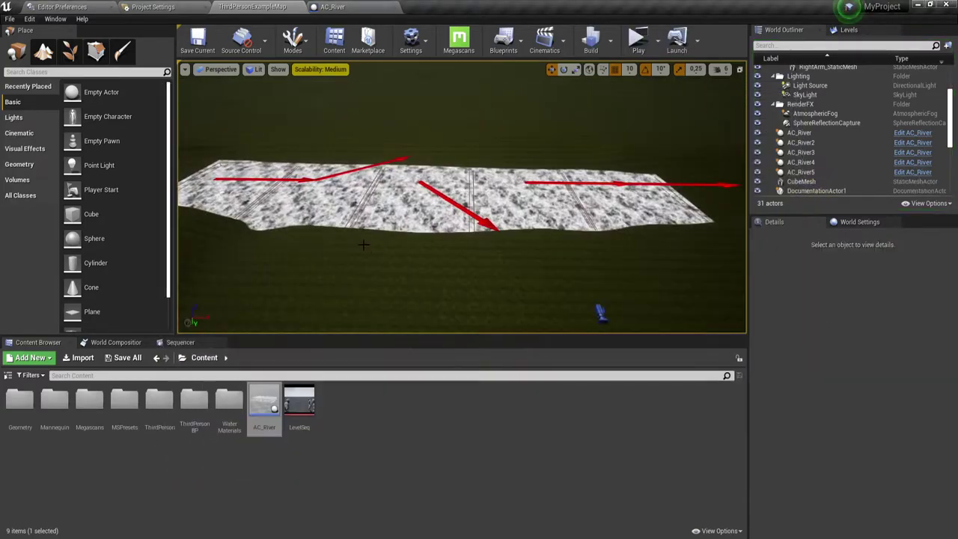
- Change the Speed River variable's default value to 5.0 and compile AC_River
left_click(352, 8)
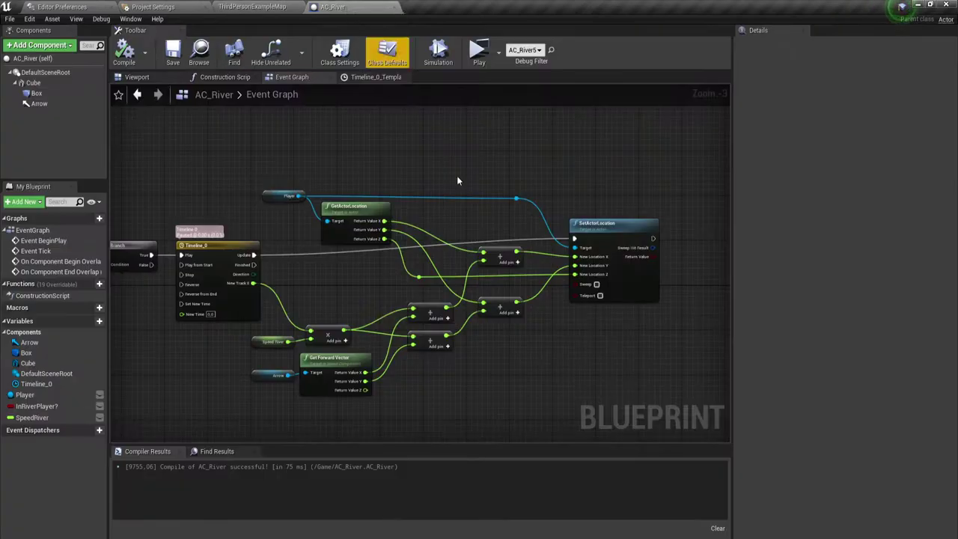
scroll(423, 386, "up", 1)
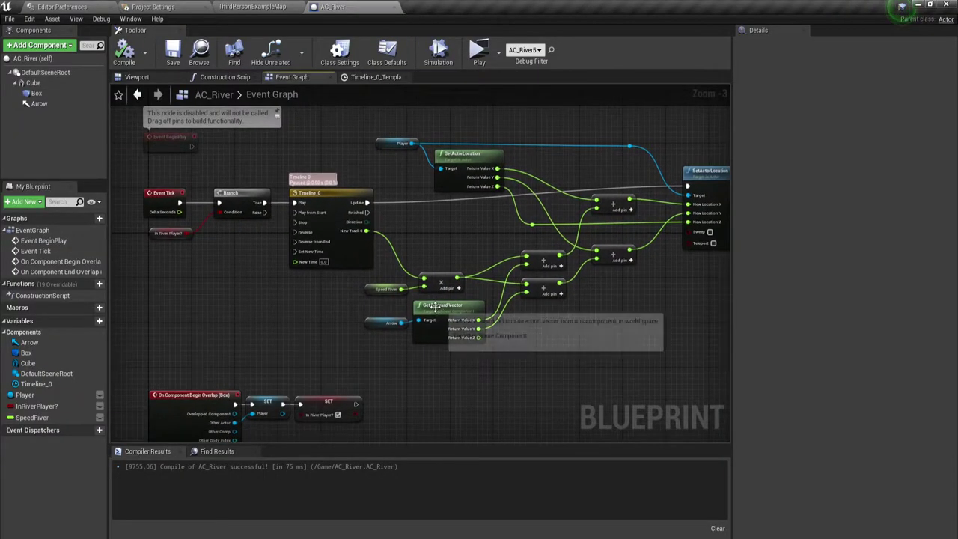
scroll(425, 301, "up", 1)
right_click_drag(326, 297, 443, 309)
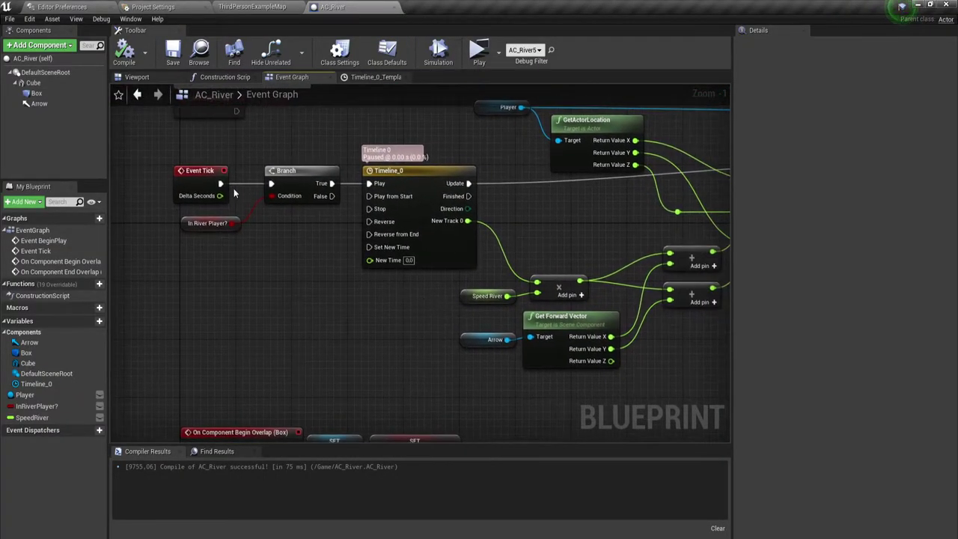
left_click(387, 60)
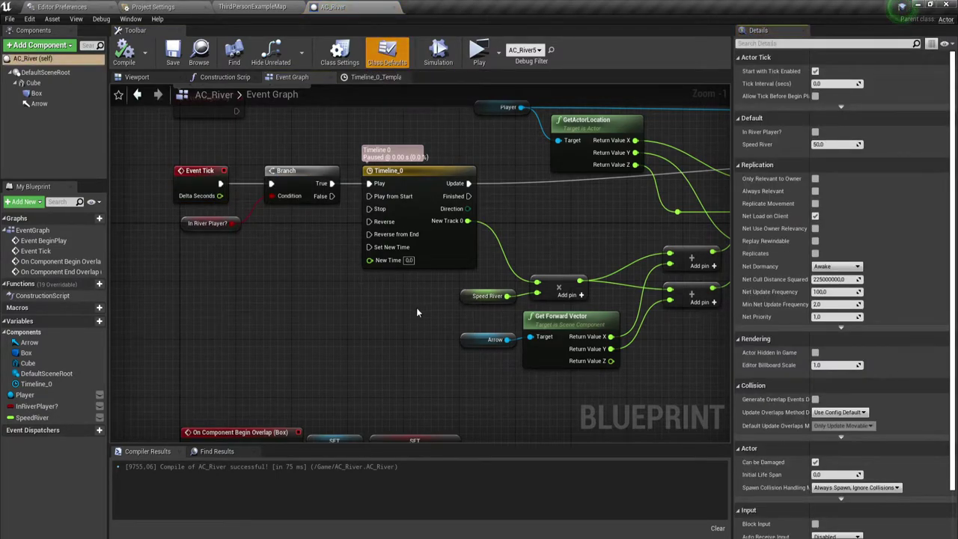
right_click_drag(416, 312, 234, 280)
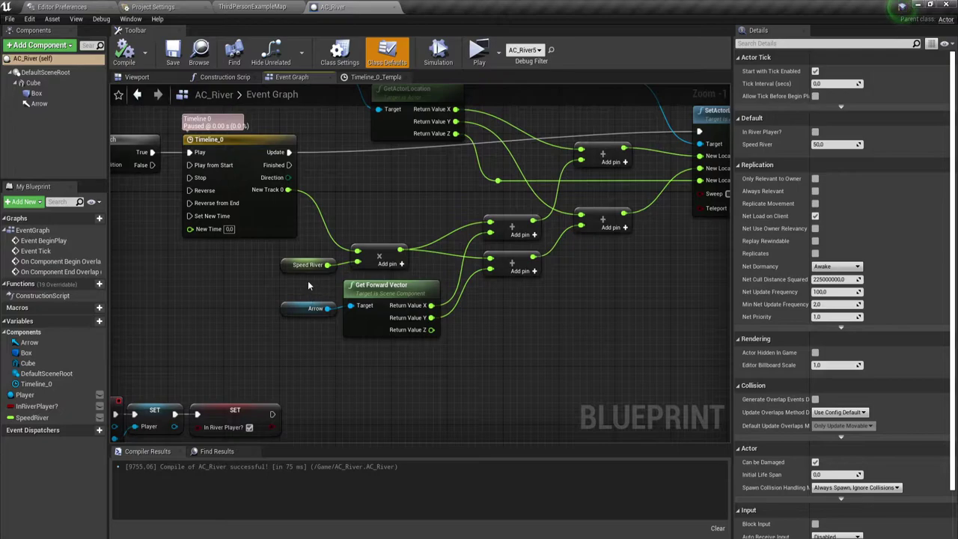
left_click(285, 267)
left_click(828, 249)
type("5")
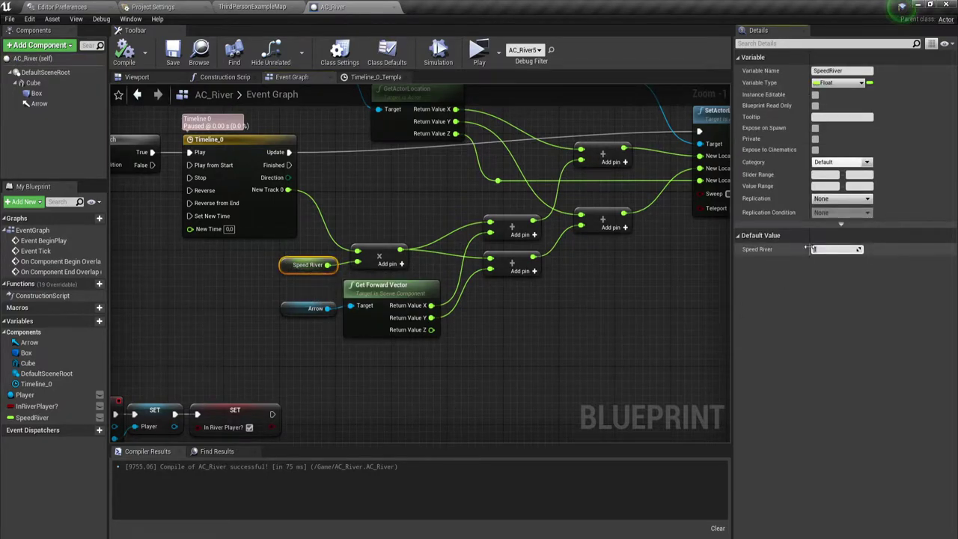
left_click(128, 51)
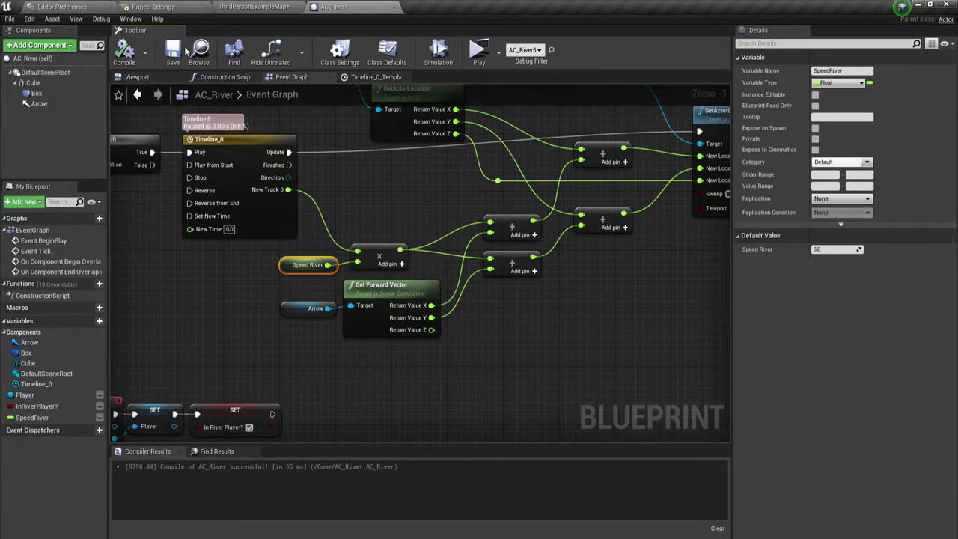
- Start a play session and run the character forward toward the river with W
left_click(479, 52)
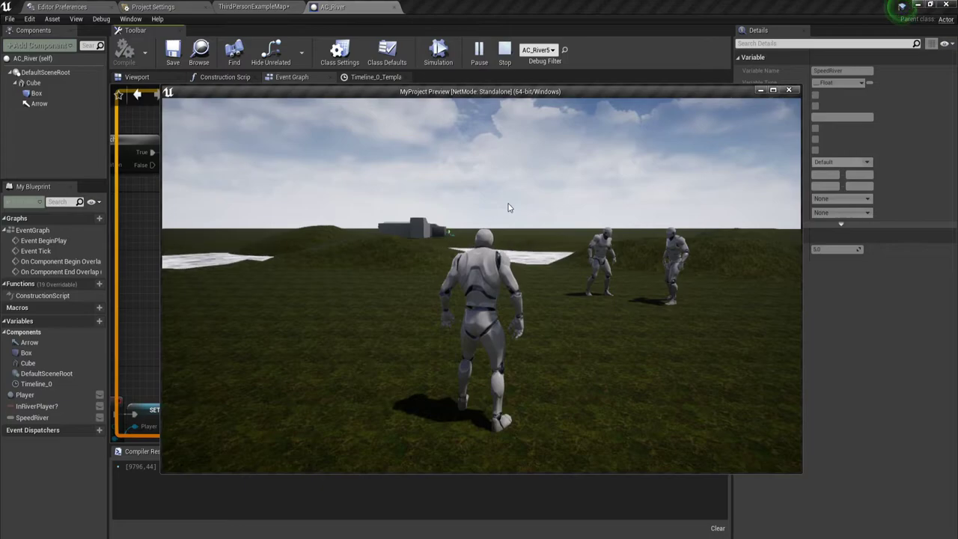
left_click(505, 212)
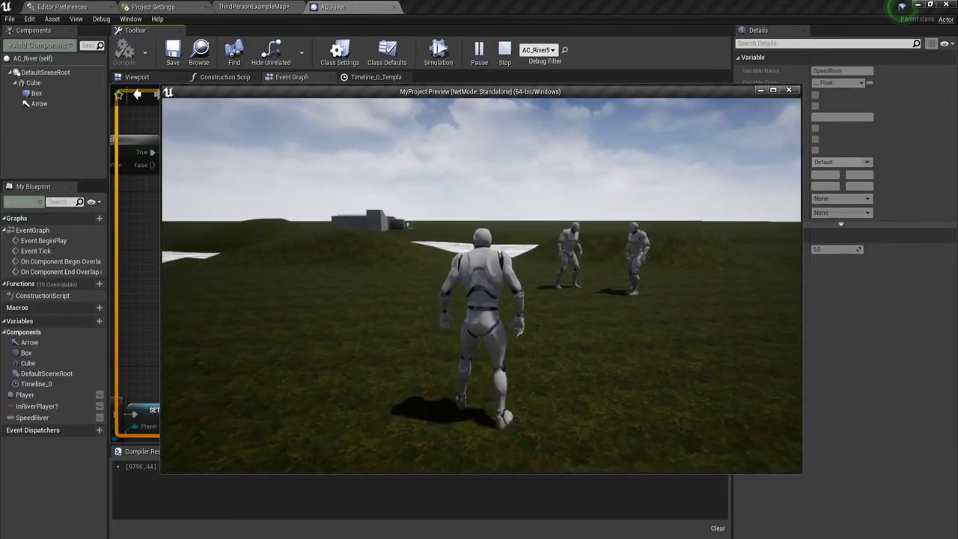
key("w")
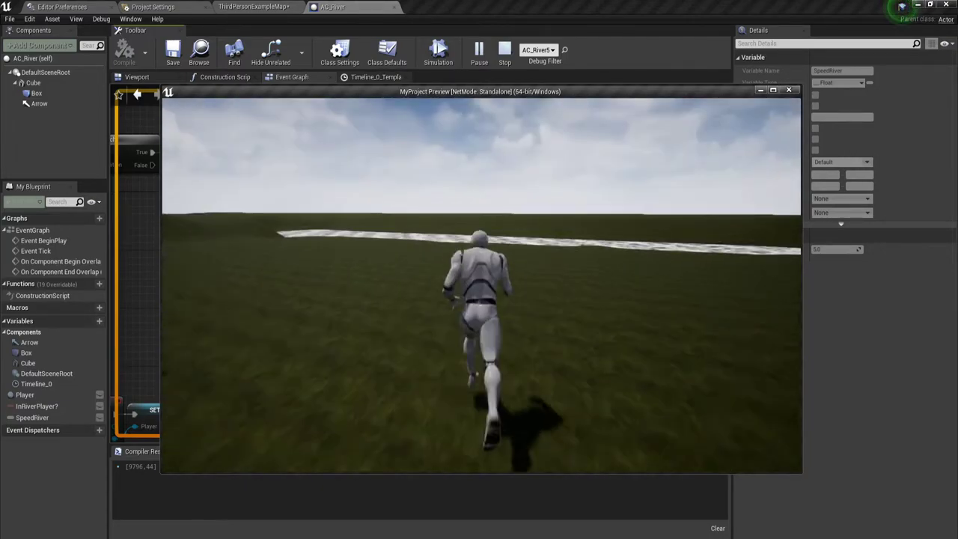
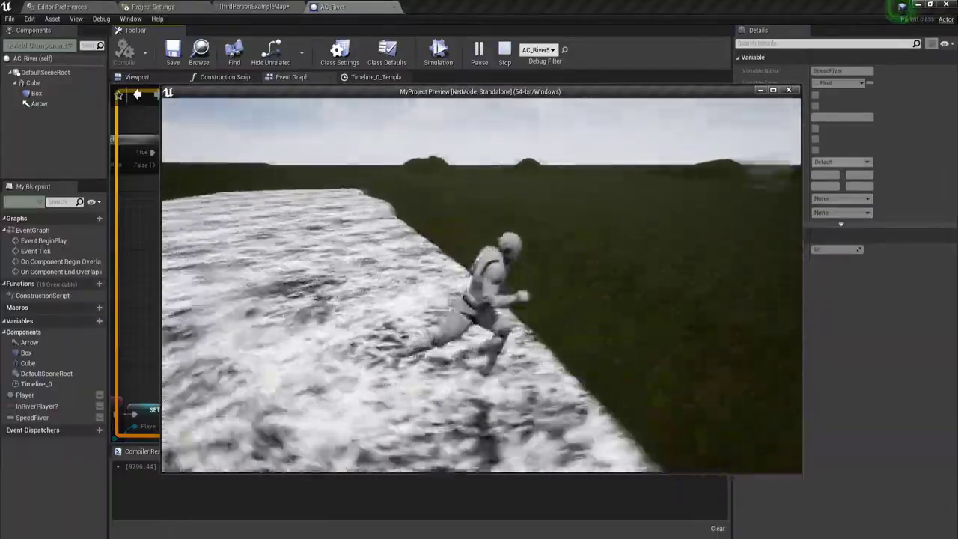
- Stop the play preview and undo the last rotation change on AC_River2
key("Escape")
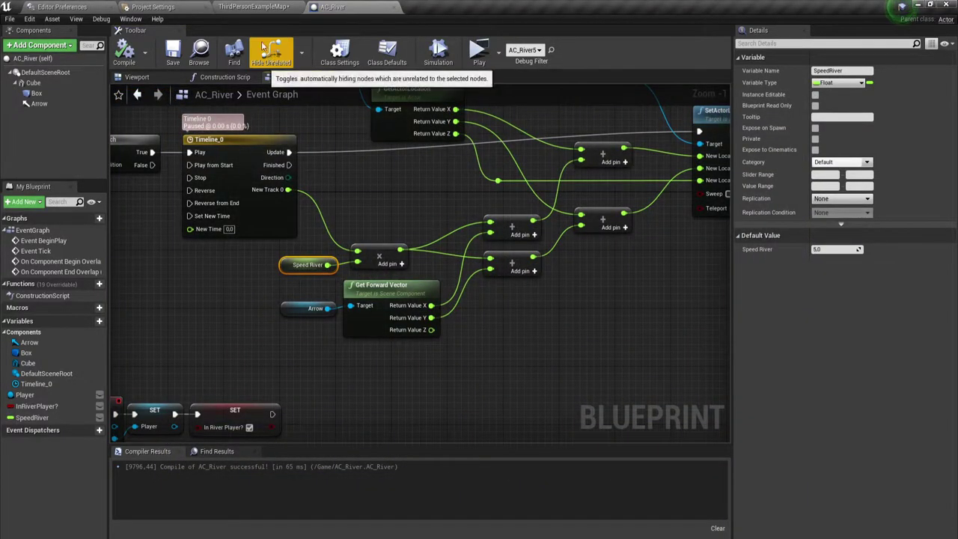
left_click(255, 8)
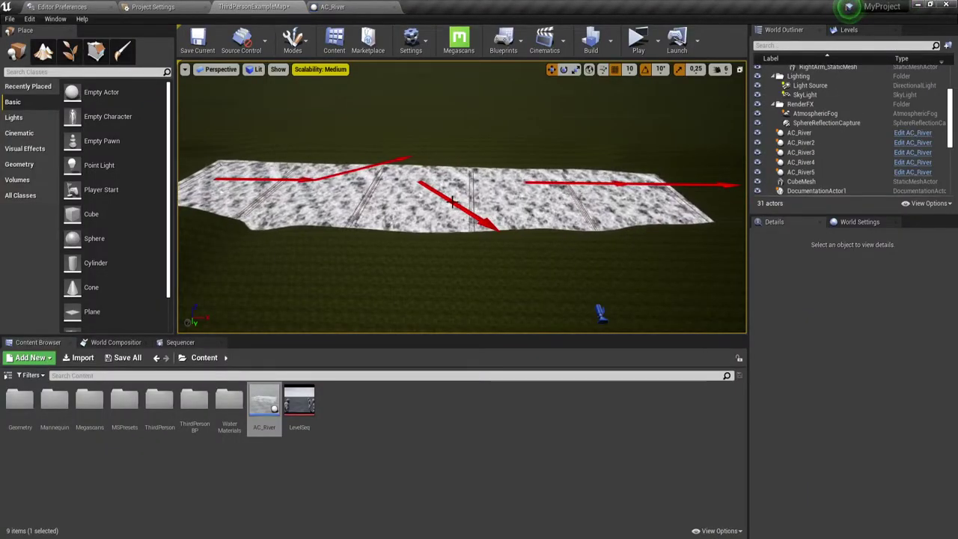
left_click(440, 196)
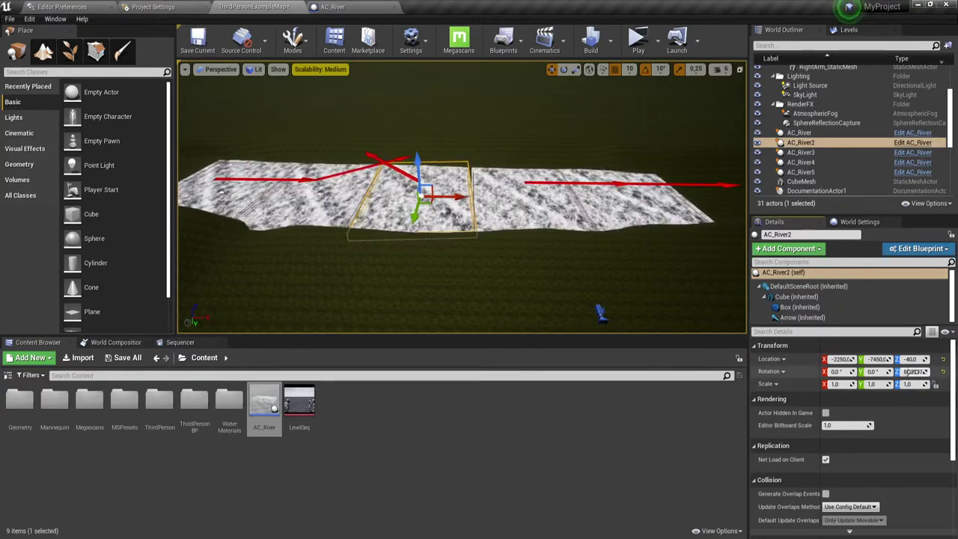
key("ctrl+z")
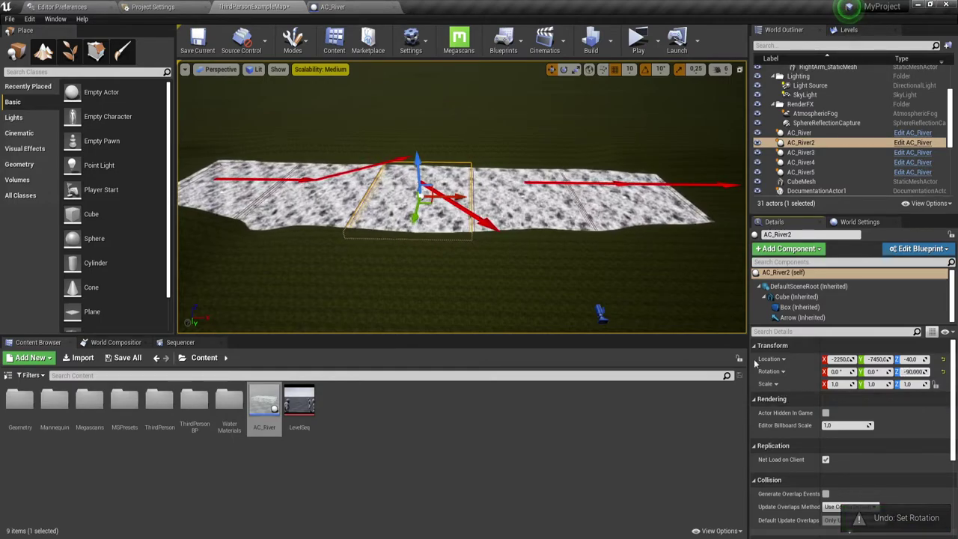
left_click(793, 317)
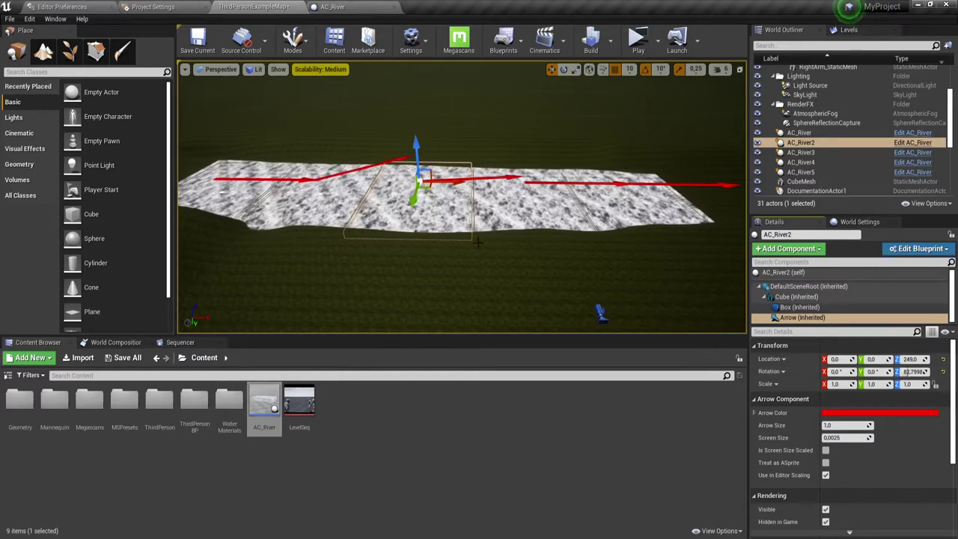
- Undo the last rotation change on the AC_River segment
left_click(330, 197)
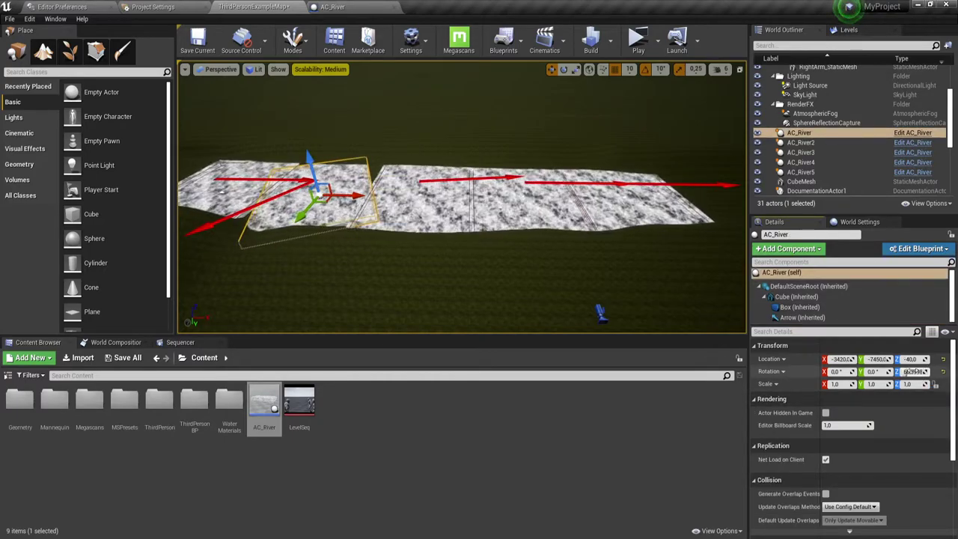
key("ctrl+z")
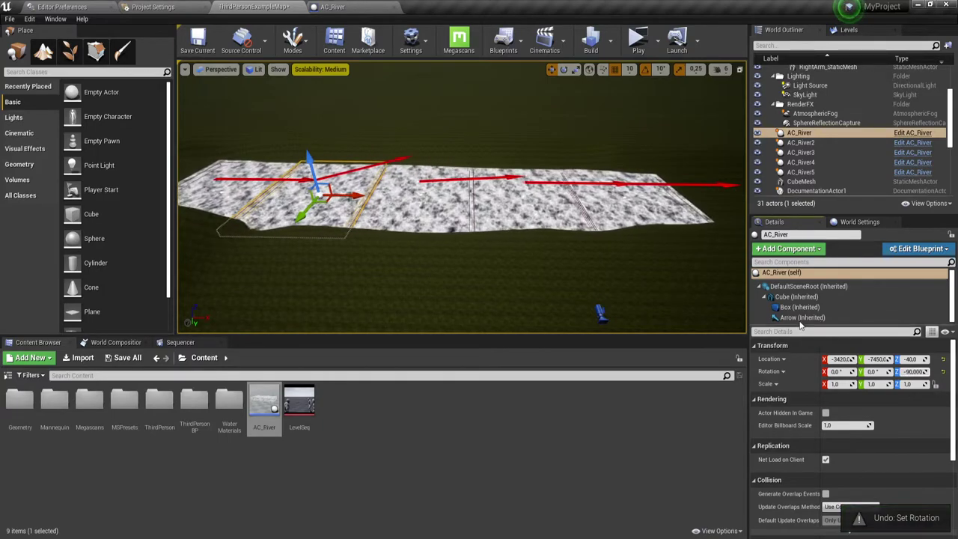
left_click(801, 318)
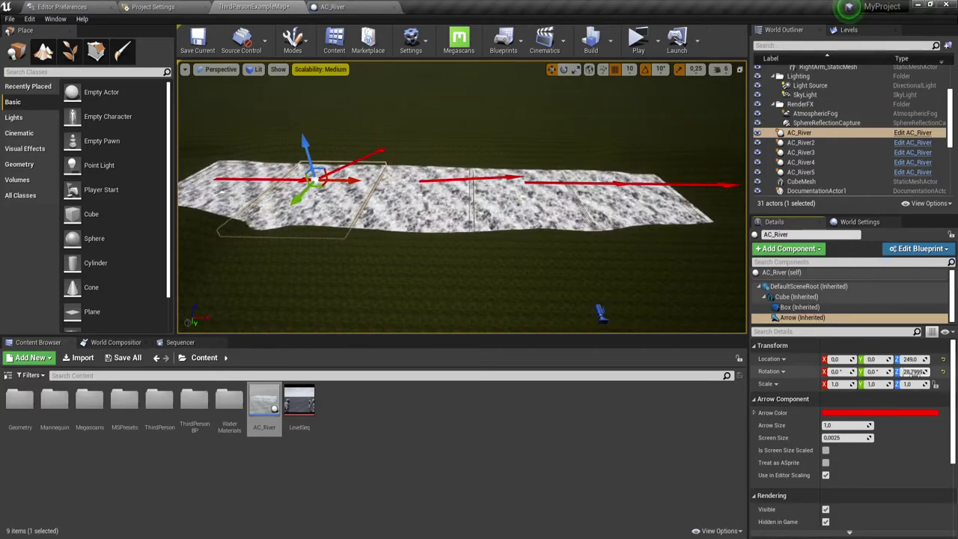
- Play the level, run forward and jump onto the river, then stop the session
left_click(638, 38)
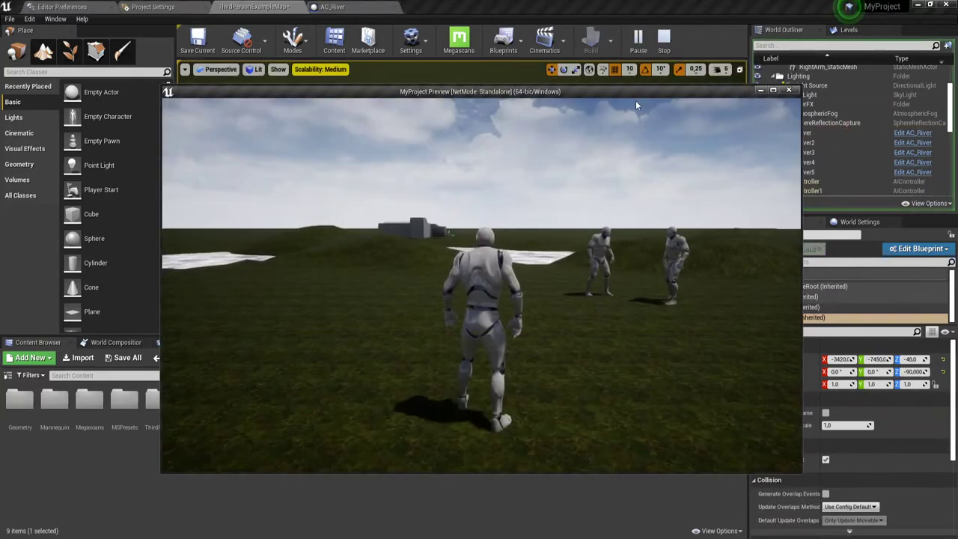
key("w")
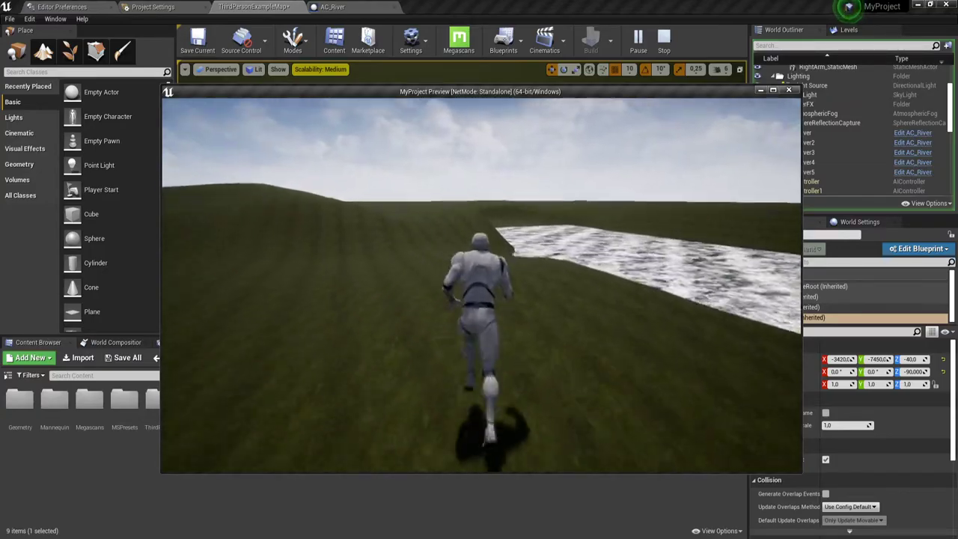
key("space")
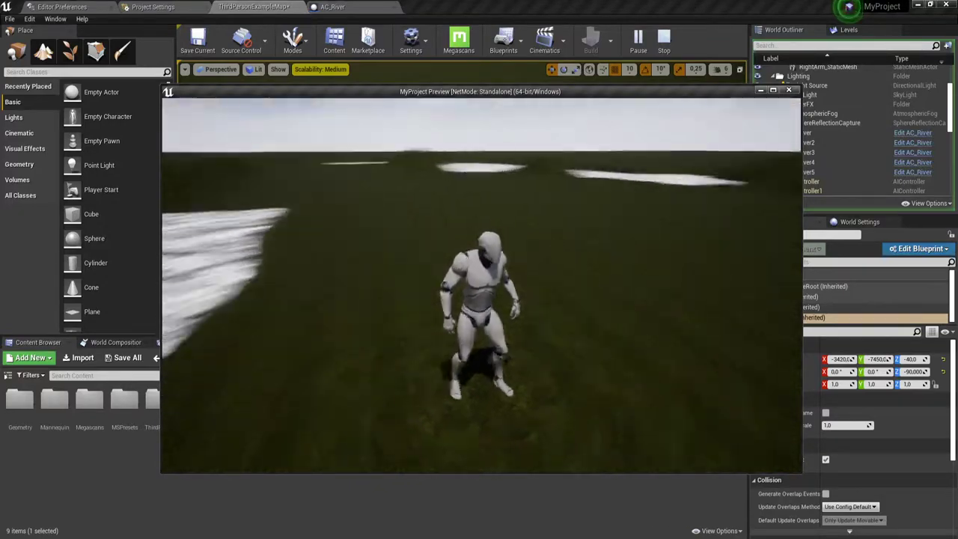
key("Escape")
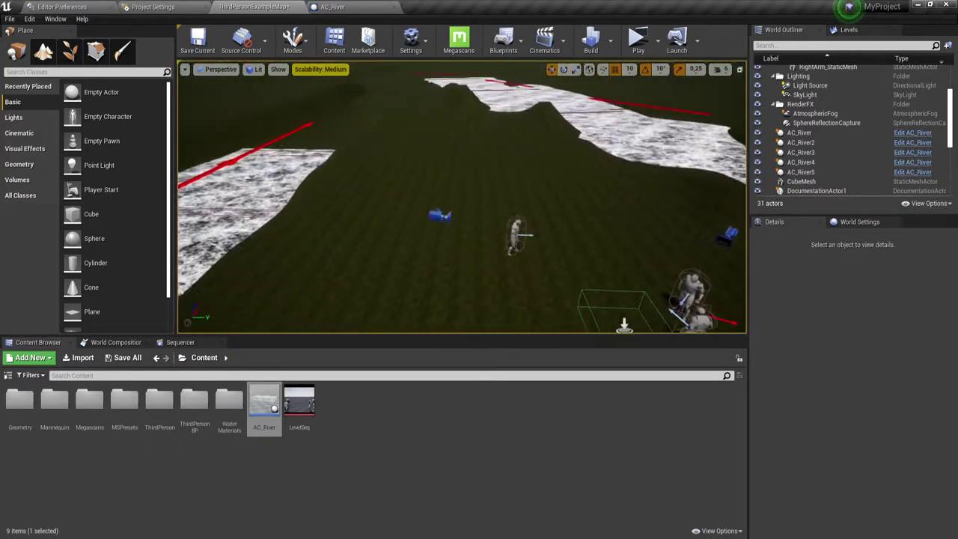
left_click(522, 230)
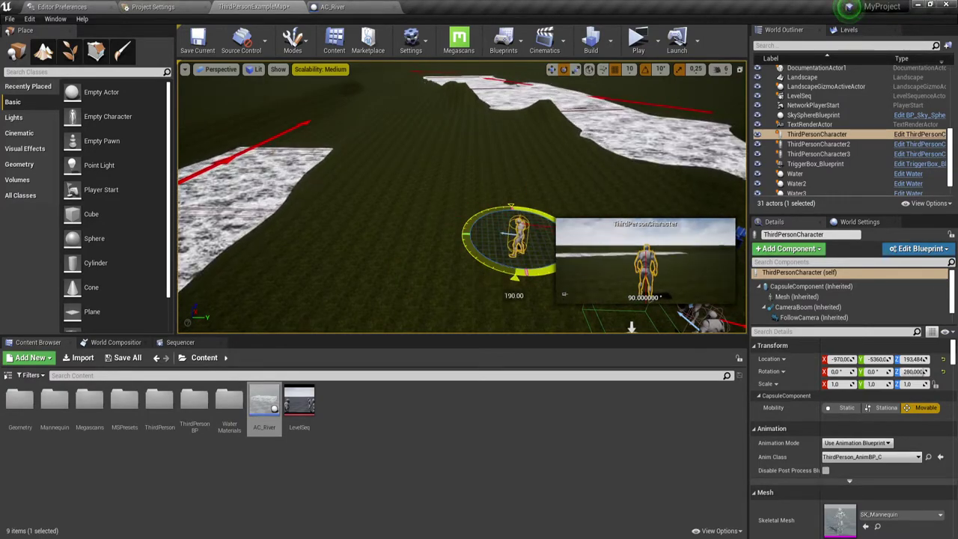
key("alt+p")
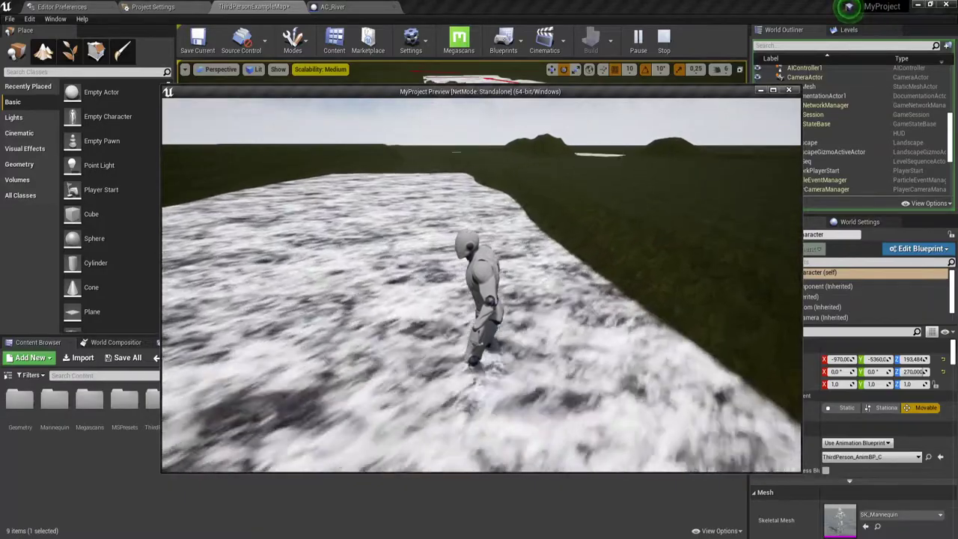
key("Escape")
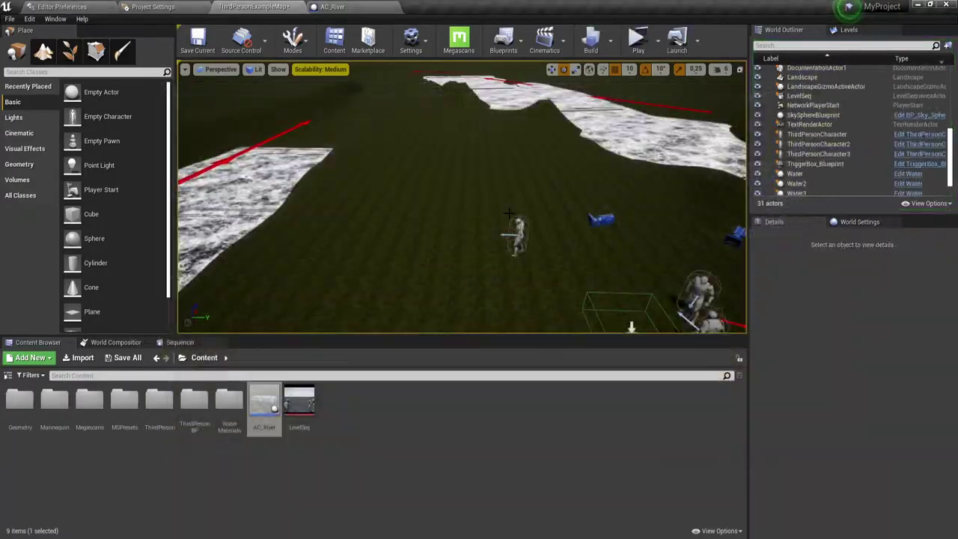
right_click_drag(306, 166, 337, 179)
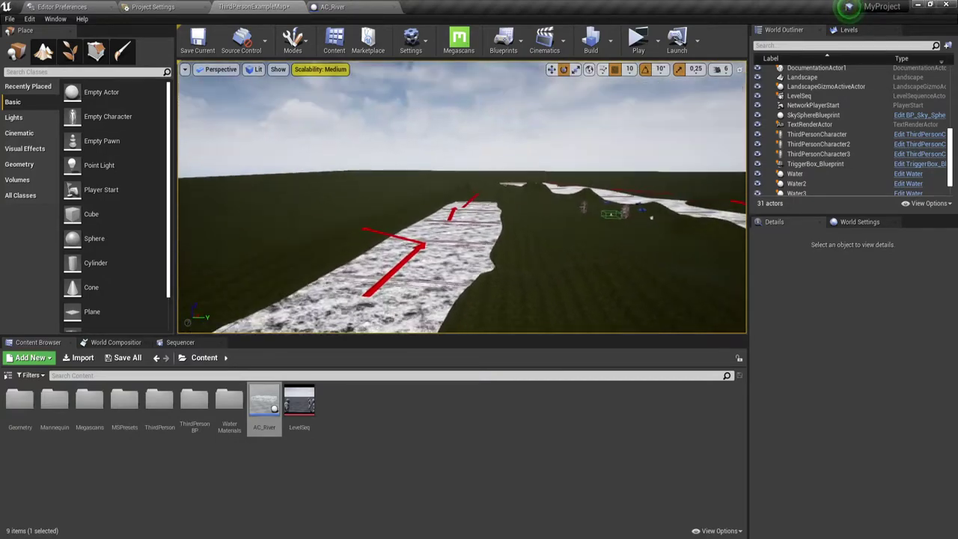
mouse_move(337, 179)
right_mouse_down()
mouse_move(389, 184)
mouse_move(362, 178)
right_mouse_up()
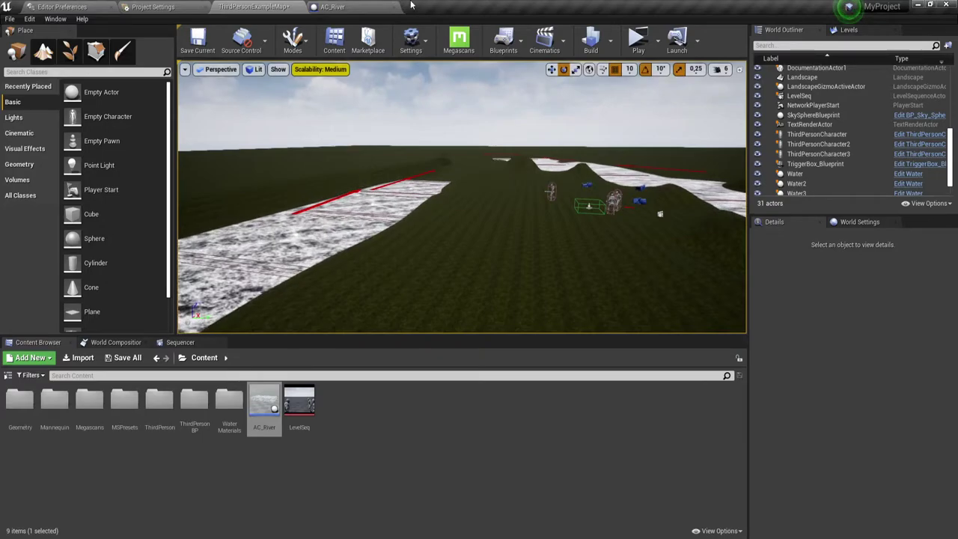
left_click(369, 7)
right_click_drag(451, 270, 430, 320)
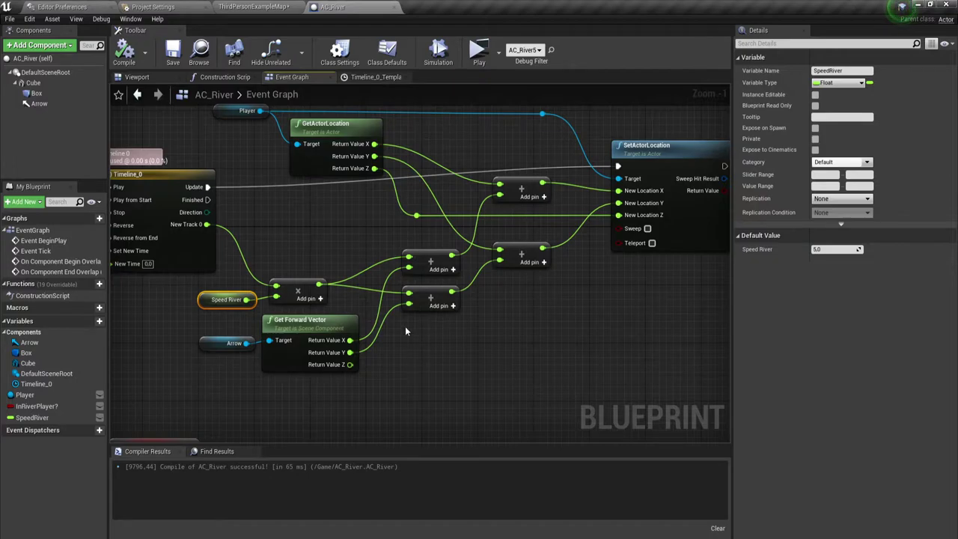
right_click_drag(331, 236, 306, 259)
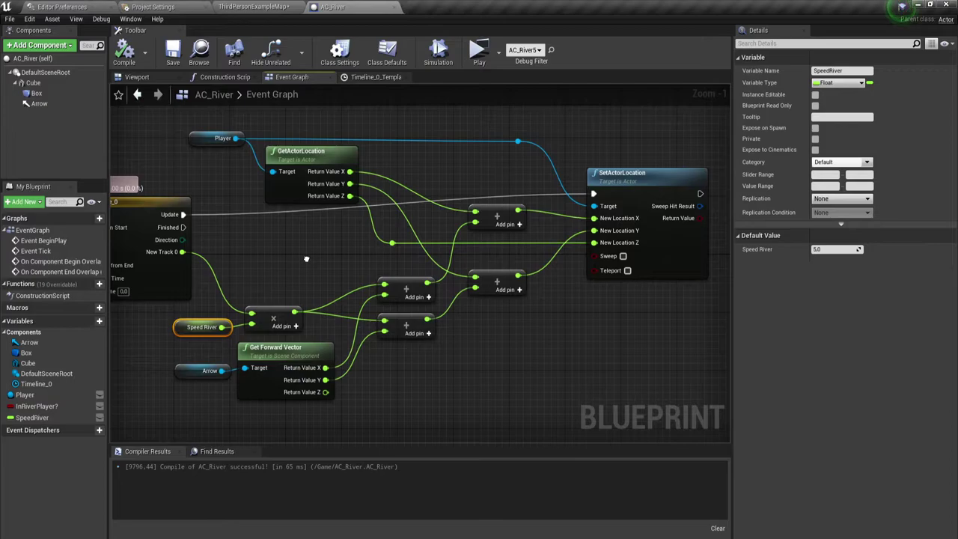
right_click_drag(306, 259, 402, 227)
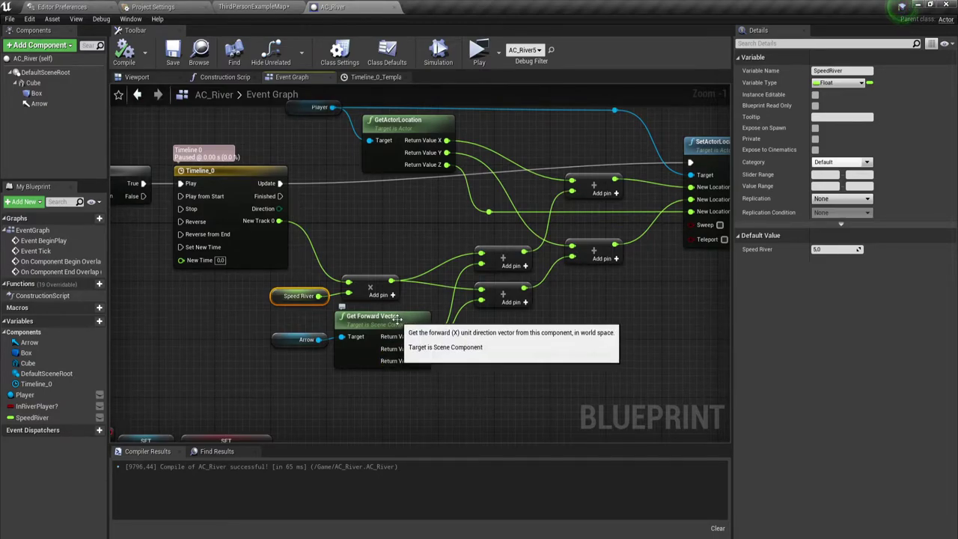
mouse_move(243, 304)
right_mouse_down()
mouse_move(417, 333)
mouse_move(410, 339)
right_mouse_up()
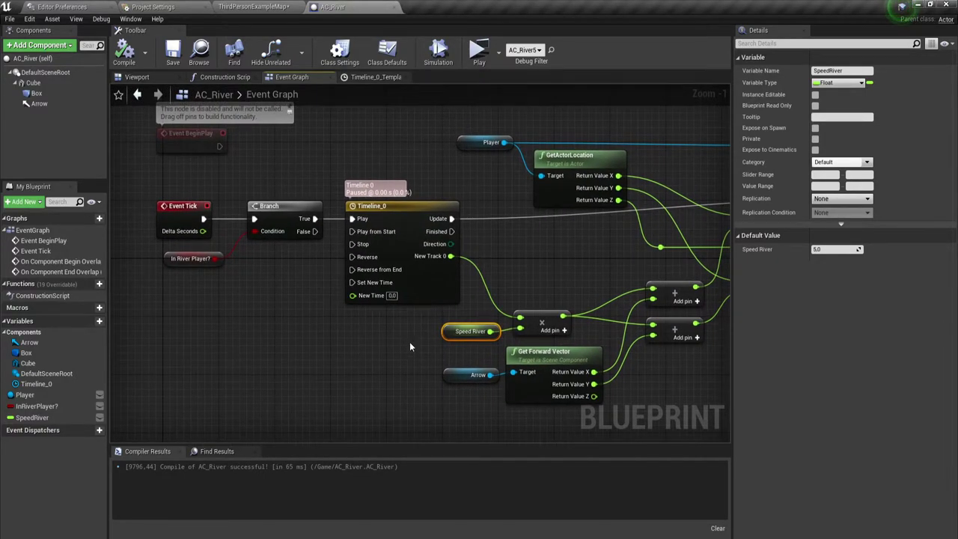
right_click_drag(334, 324, 162, 351)
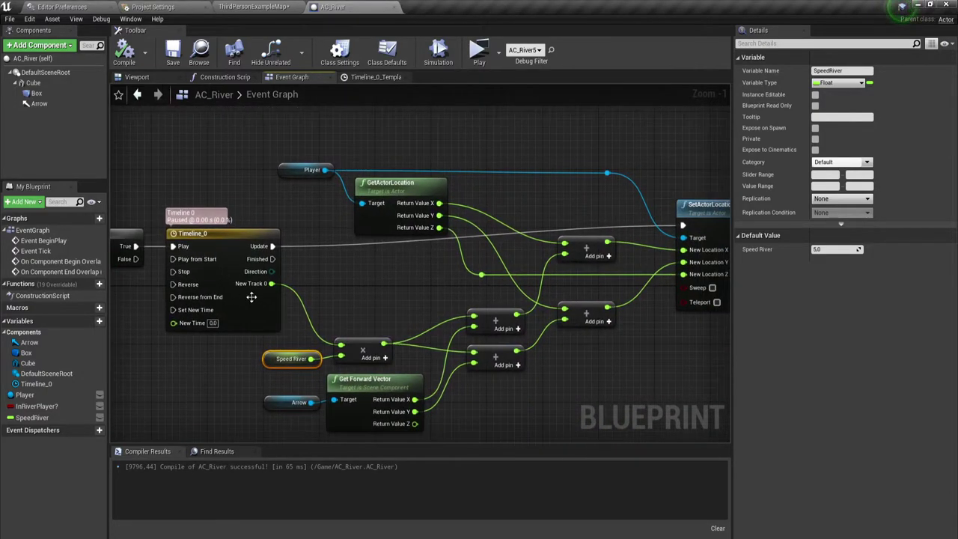
right_click_drag(472, 296, 304, 293)
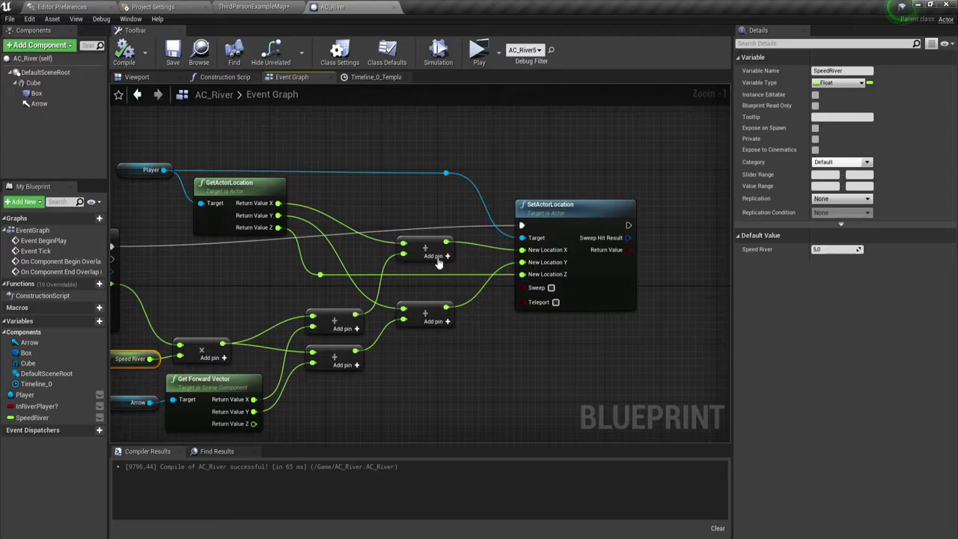
right_click_drag(442, 336, 582, 377)
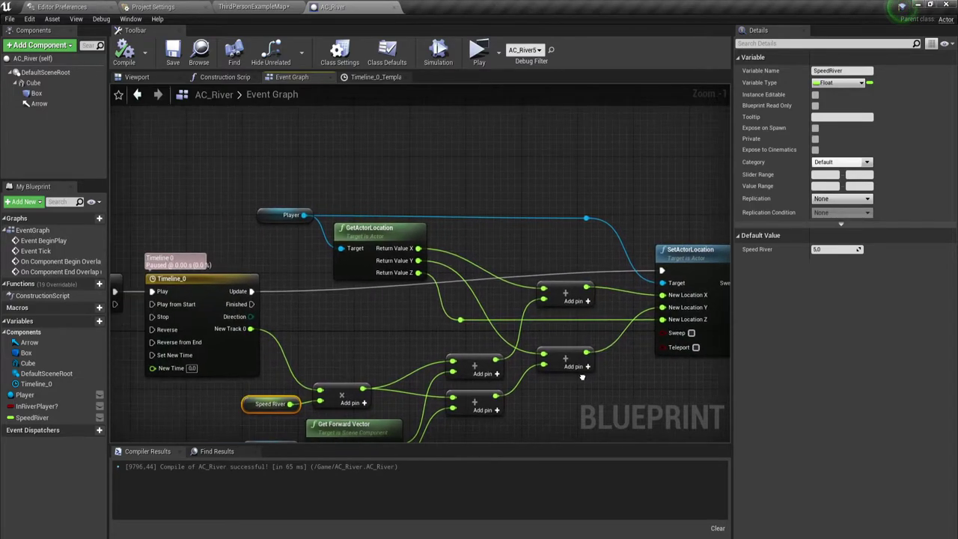
right_click_drag(404, 314, 446, 295)
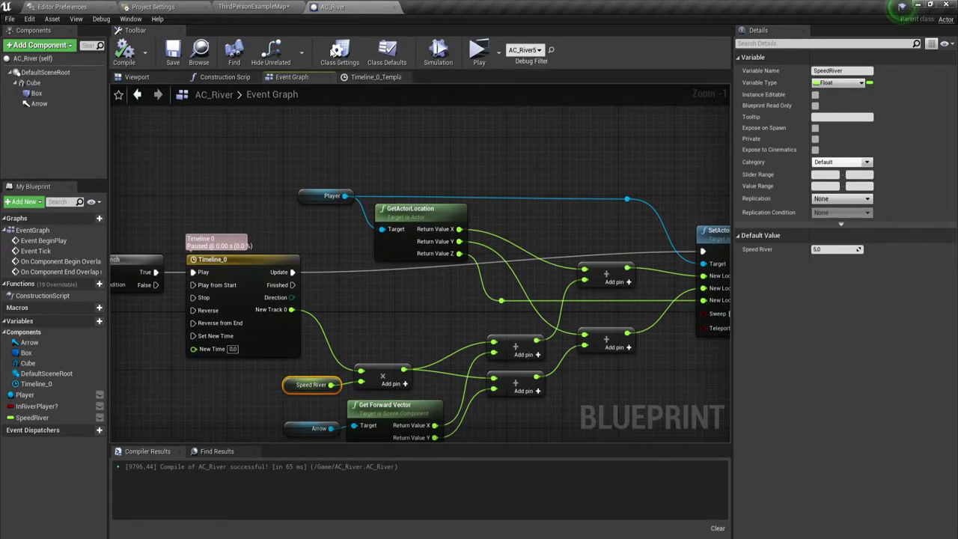
left_click(254, 7)
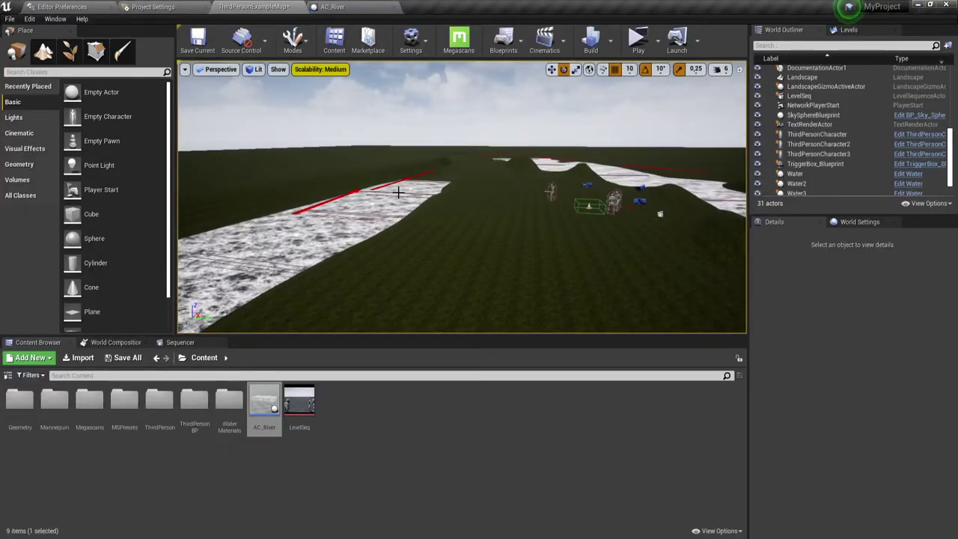
- Fly the camera over the river and briefly inspect the AC_River Blueprint graph
right_click_drag(398, 193, 457, 204)
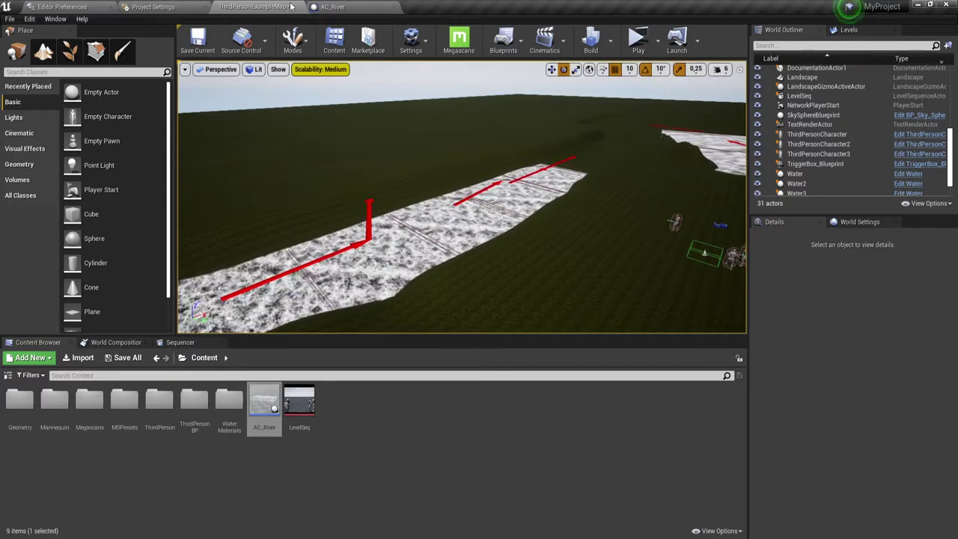
left_click(332, 6)
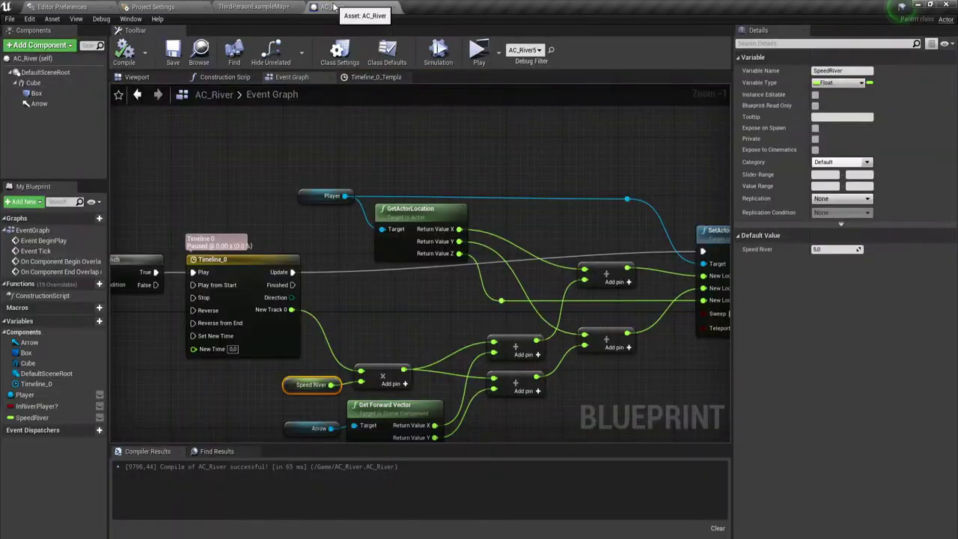
right_click_drag(370, 196, 335, 165)
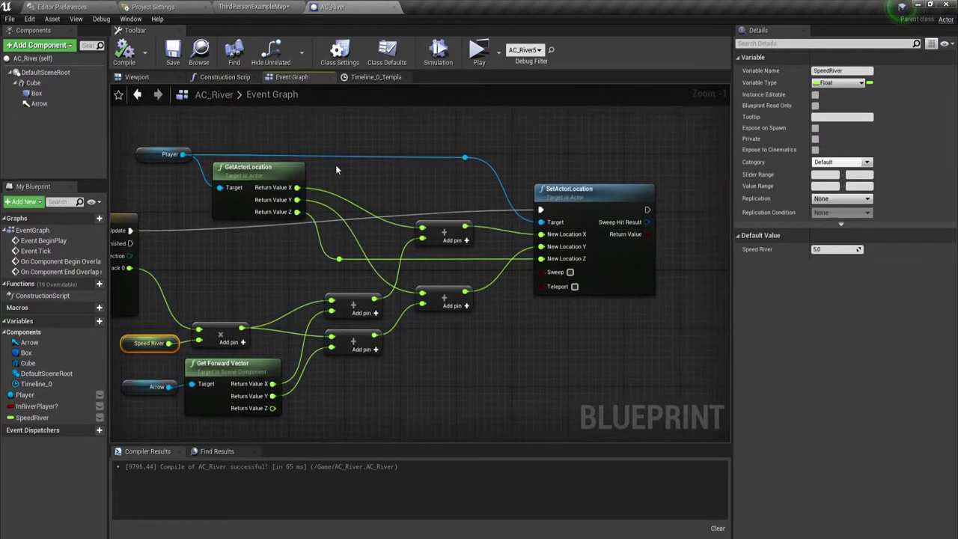
scroll(447, 225, "down", 4)
scroll(447, 225, "up", 2)
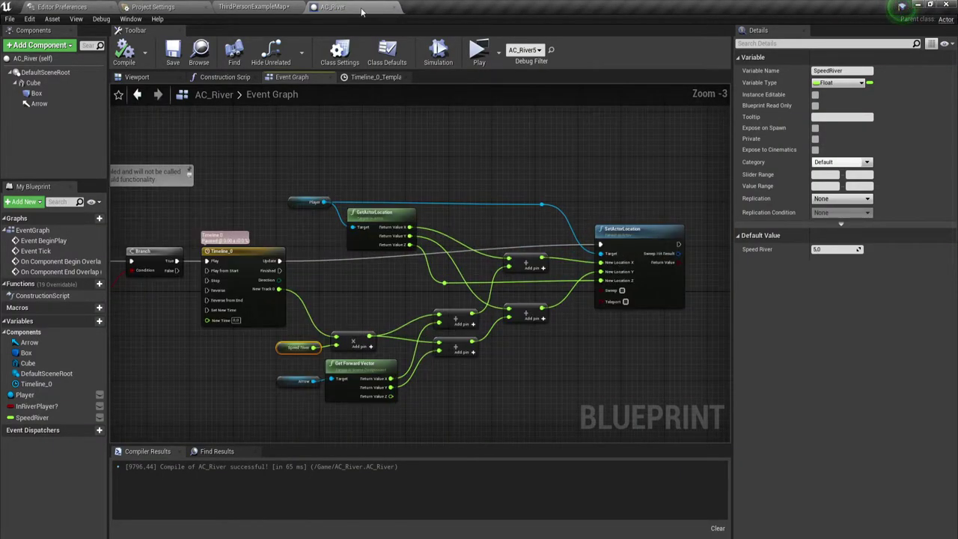
left_click(254, 6)
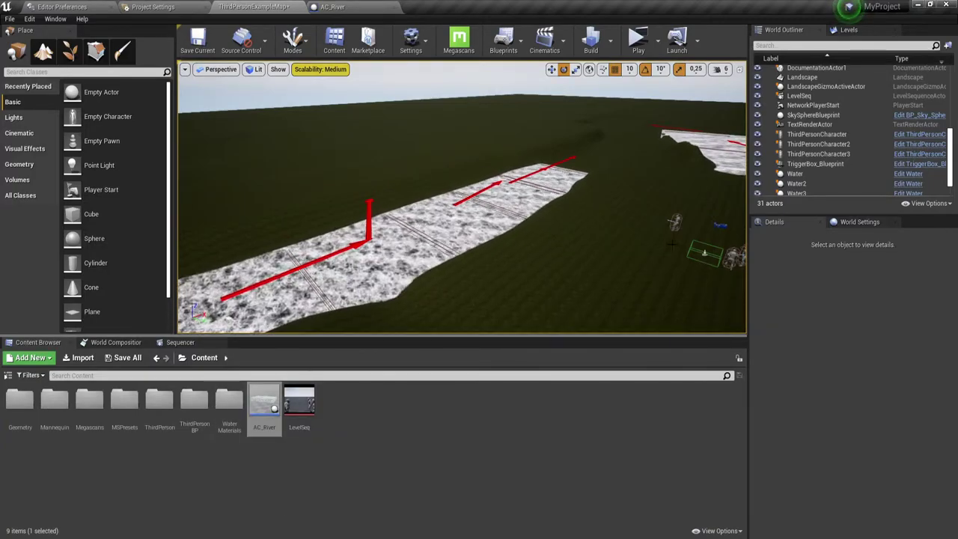
- Browse from ThirdPersonCharacter's mesh to Mannequin > Animations and open ThirdPerson_AnimBP
left_click(675, 220)
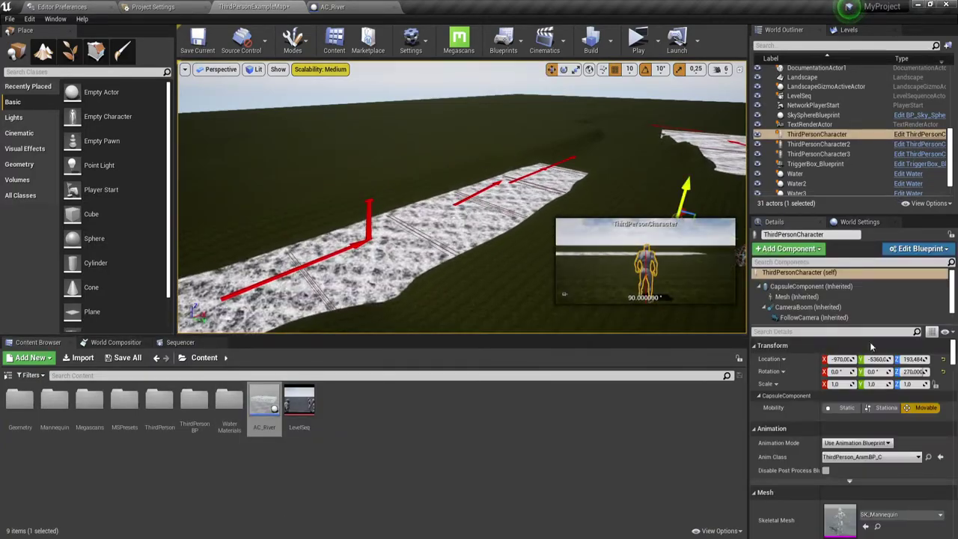
left_click(876, 525)
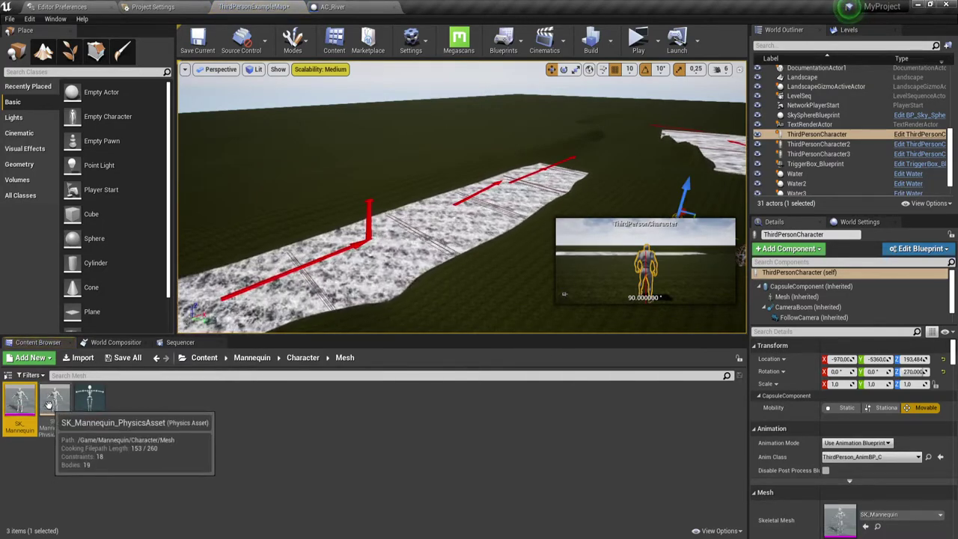
left_click(302, 357)
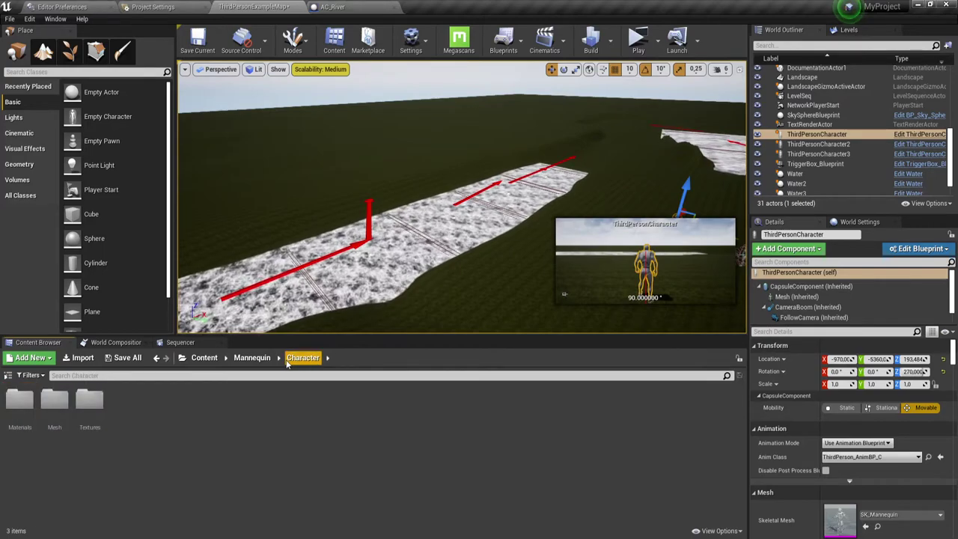
left_click(251, 358)
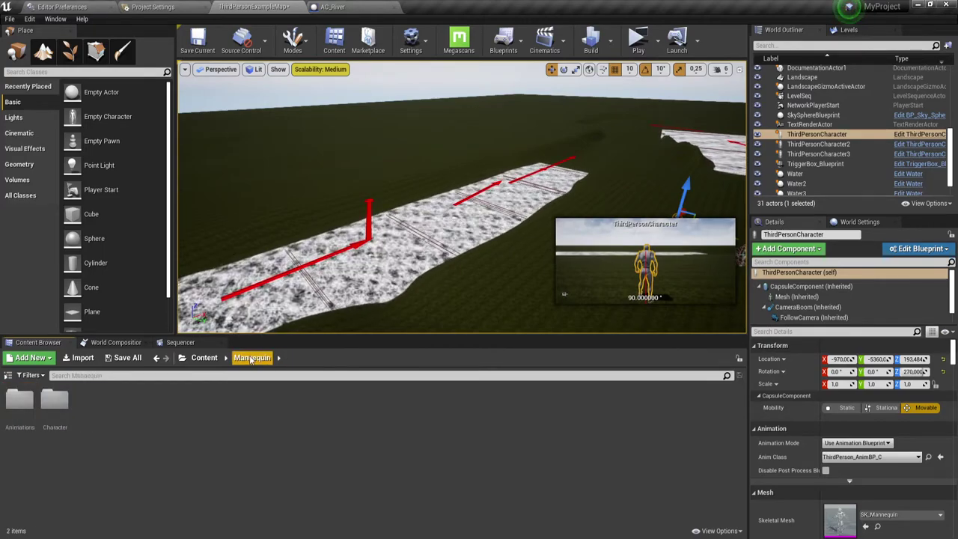
double_click(49, 400)
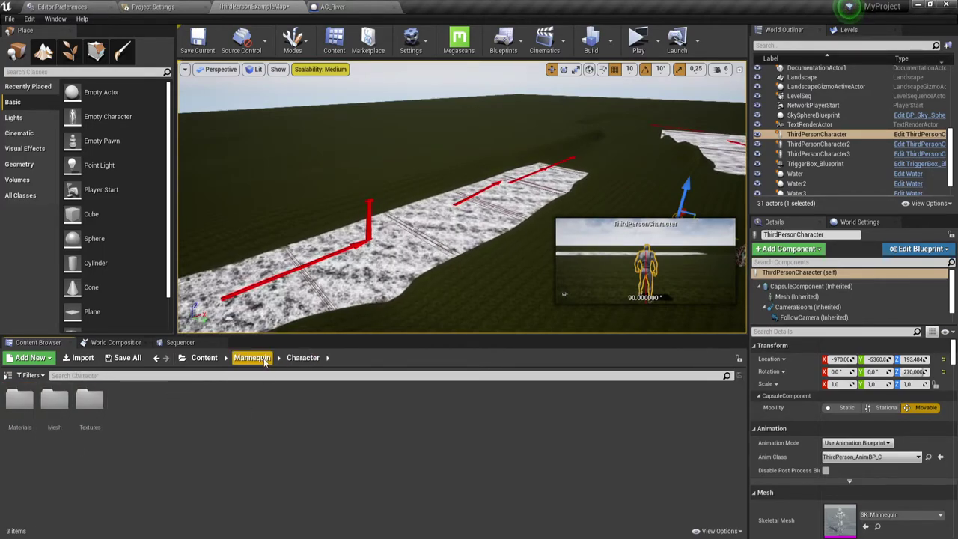
left_click(252, 357)
double_click(30, 416)
double_click(24, 405)
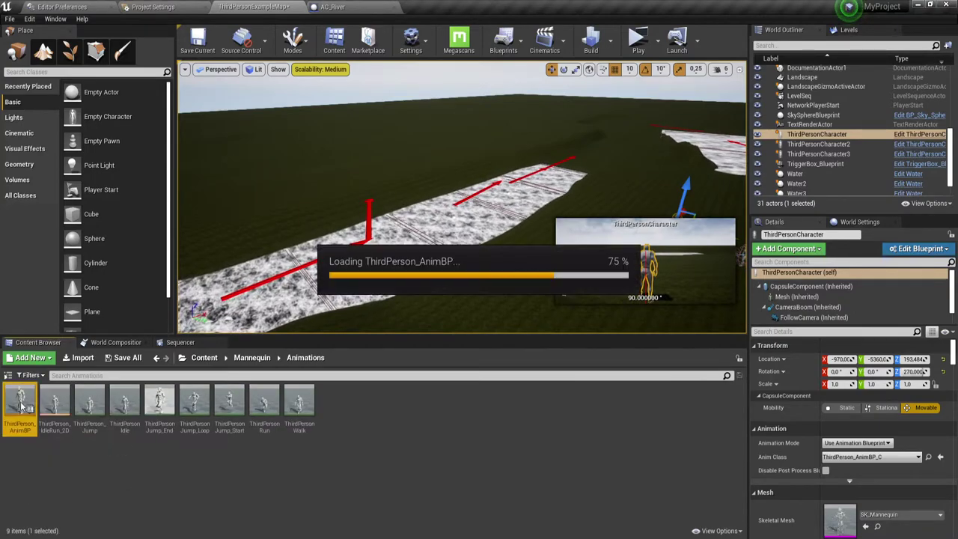
- Add a Cast To ThirdPersonCharacter node fed by Try Get Pawn Owner's Return Value
scroll(485, 306, "down", 1)
scroll(485, 305, "down", 2)
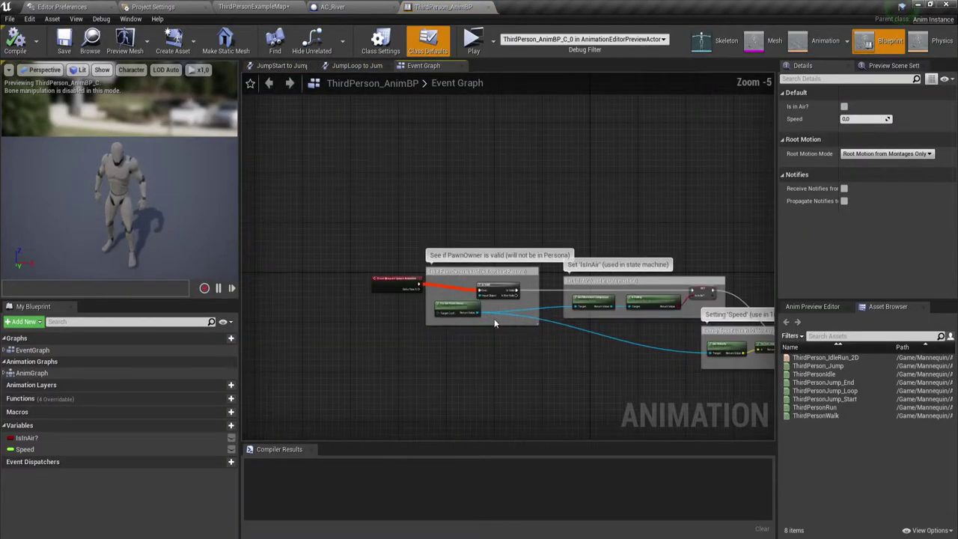
scroll(494, 322, "down", 1)
right_click_drag(391, 325, 385, 323)
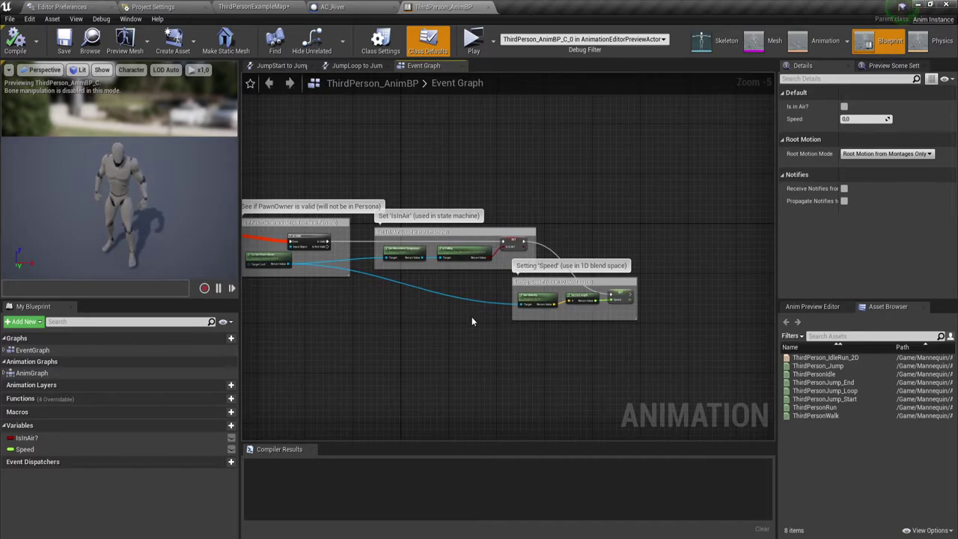
left_click_drag(286, 266, 664, 283)
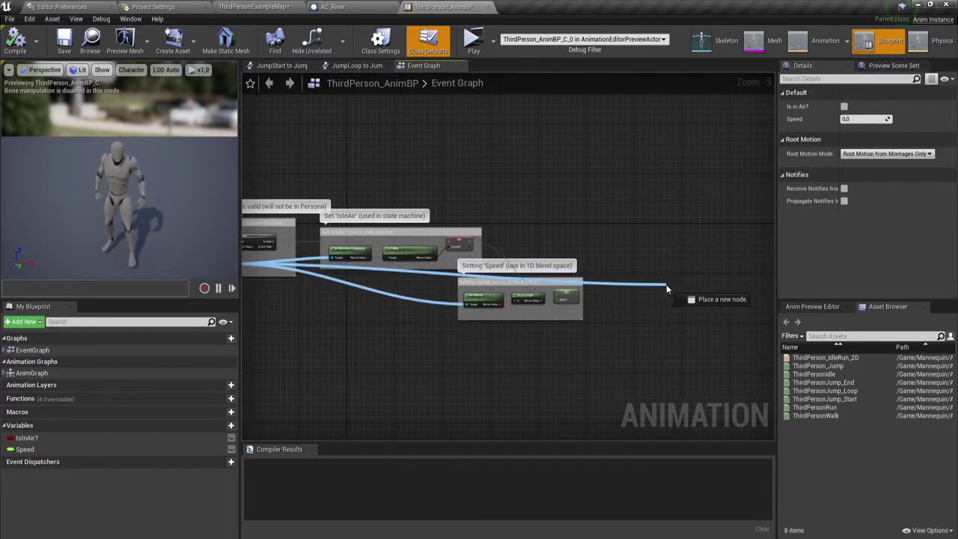
type("cast")
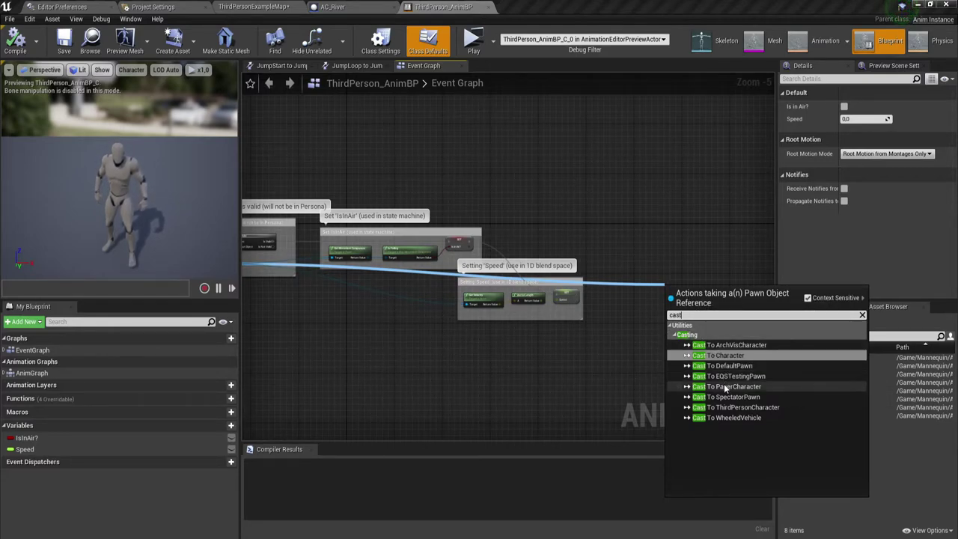
left_click(731, 407)
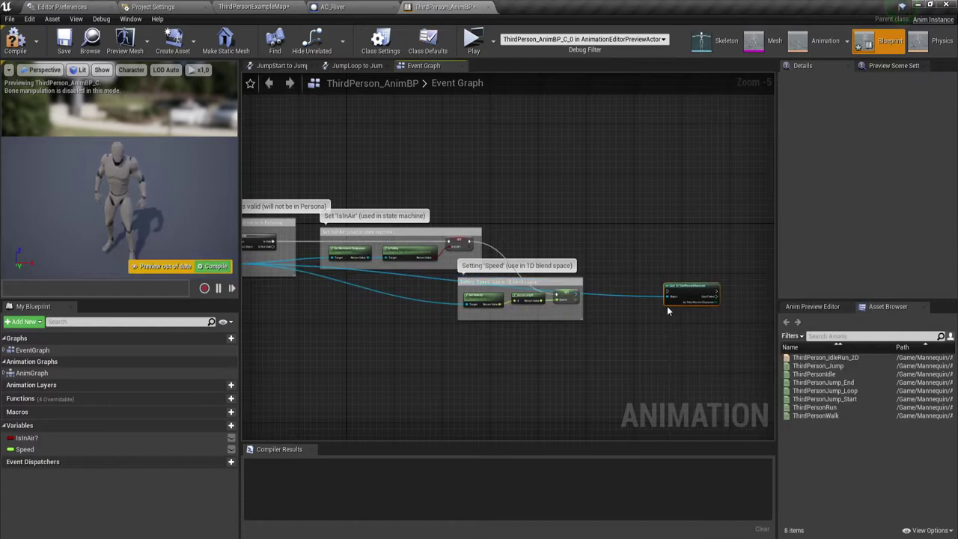
- Line up the cast node with the SET Speed node and return to ThirdPersonExampleMap
scroll(688, 303, "up", 1)
scroll(695, 299, "up", 1)
scroll(523, 190, "up", 1)
mouse_move(523, 196)
left_mouse_down()
mouse_move(468, 183)
mouse_move(556, 296)
left_mouse_up()
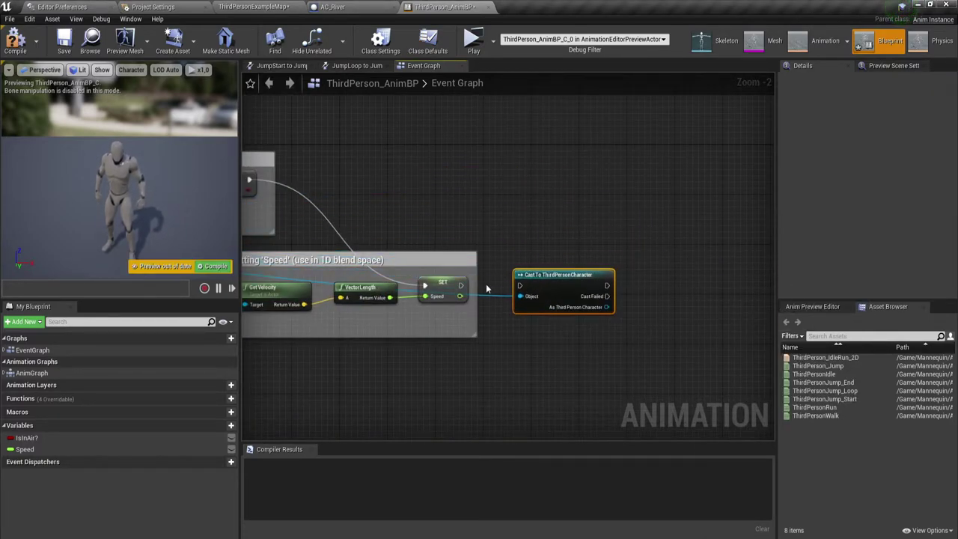
left_click_drag(442, 283, 477, 289)
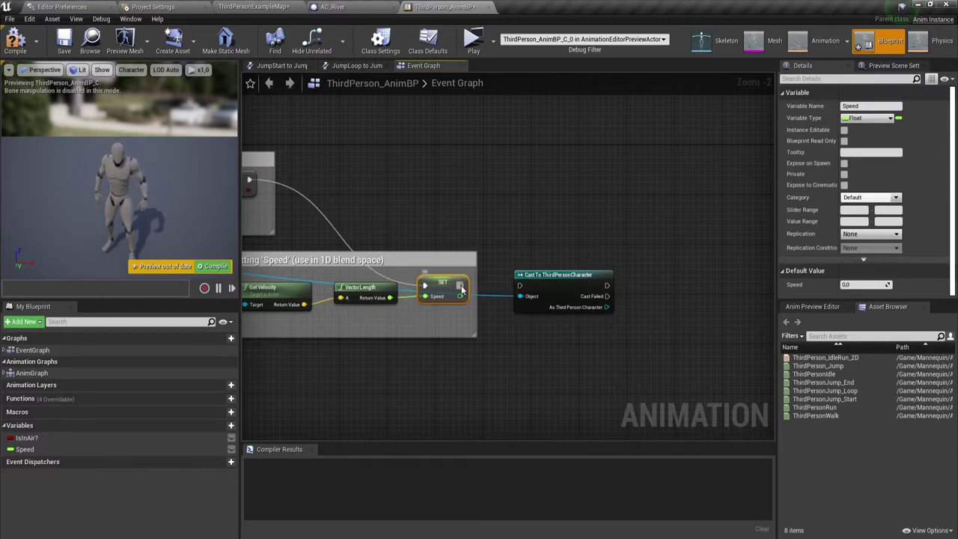
left_click(226, 9)
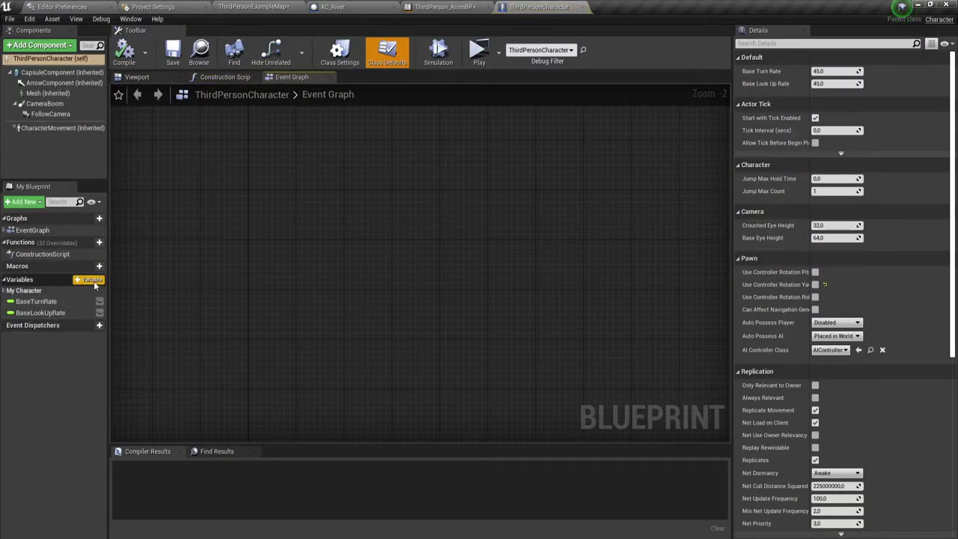
- Add a Boolean variable named InRiver to ThirdPersonCharacter, then go to AC_River
left_click(92, 280)
type("InRiver")
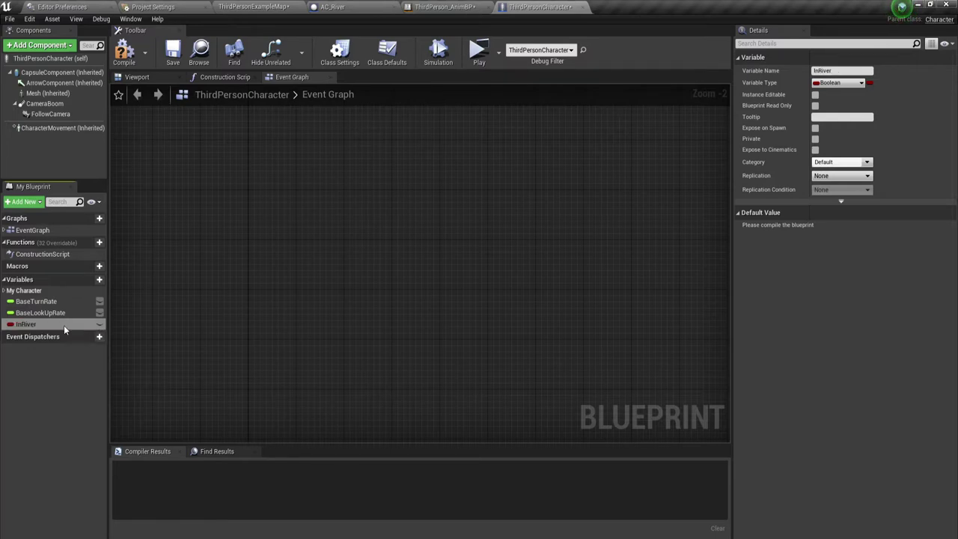
scroll(355, 240, "down", 6)
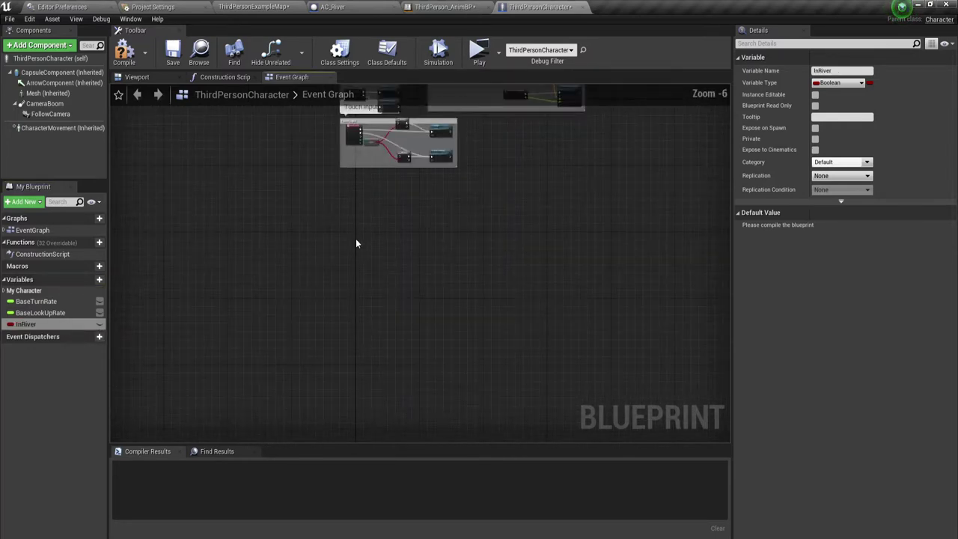
scroll(359, 323, "up", 3)
right_click_drag(360, 322, 357, 350)
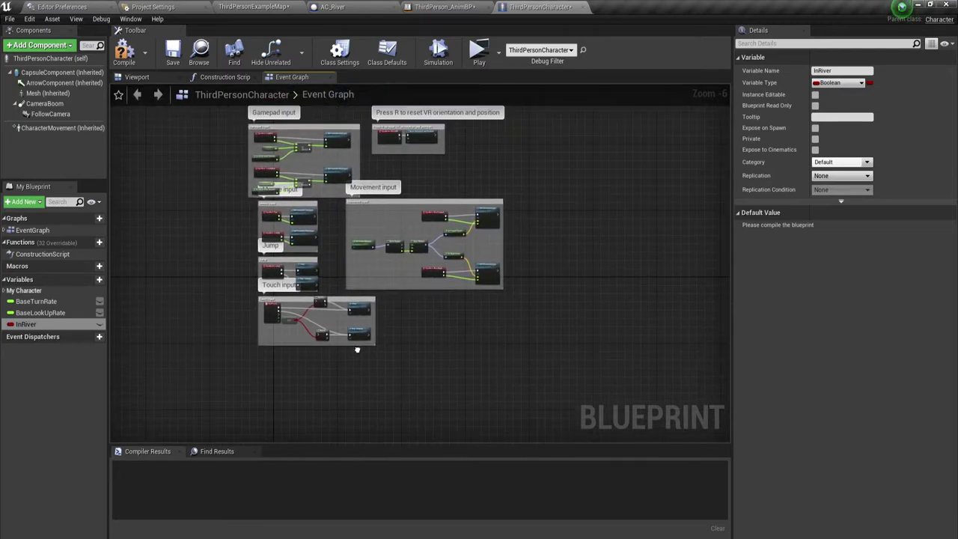
left_click(366, 6)
- Search for an In River action from the Player value, then dismiss the menu unused
right_click_drag(346, 309, 319, 220)
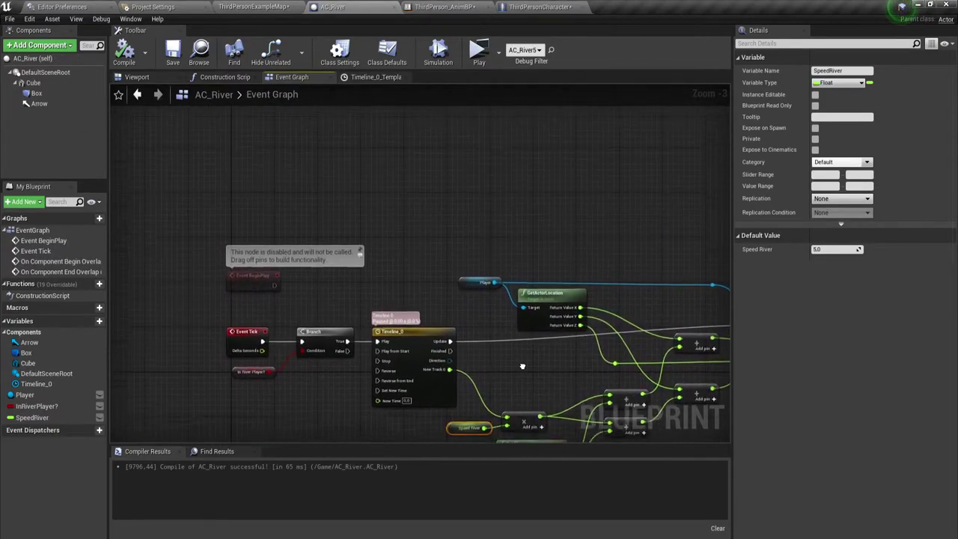
scroll(319, 220, "up", 3)
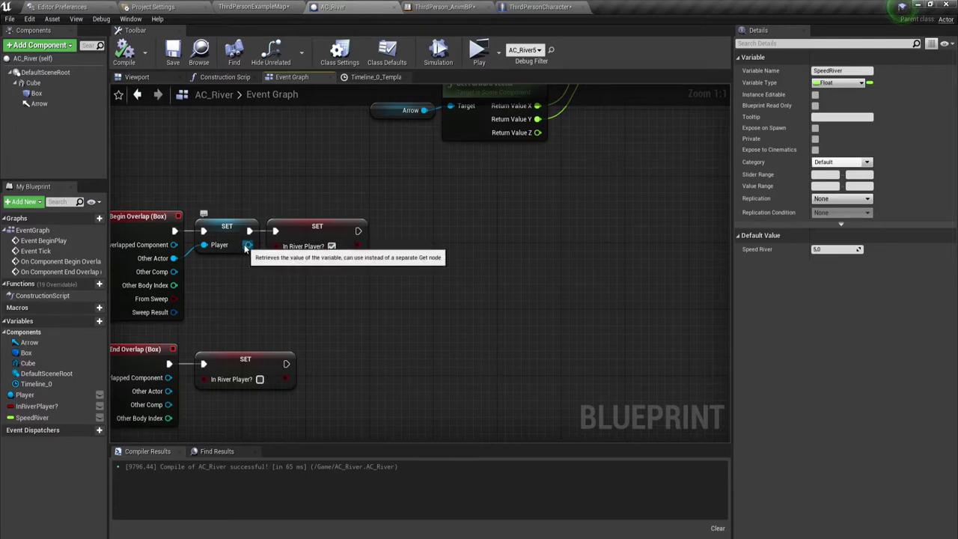
left_click_drag(246, 247, 302, 280)
type("in")
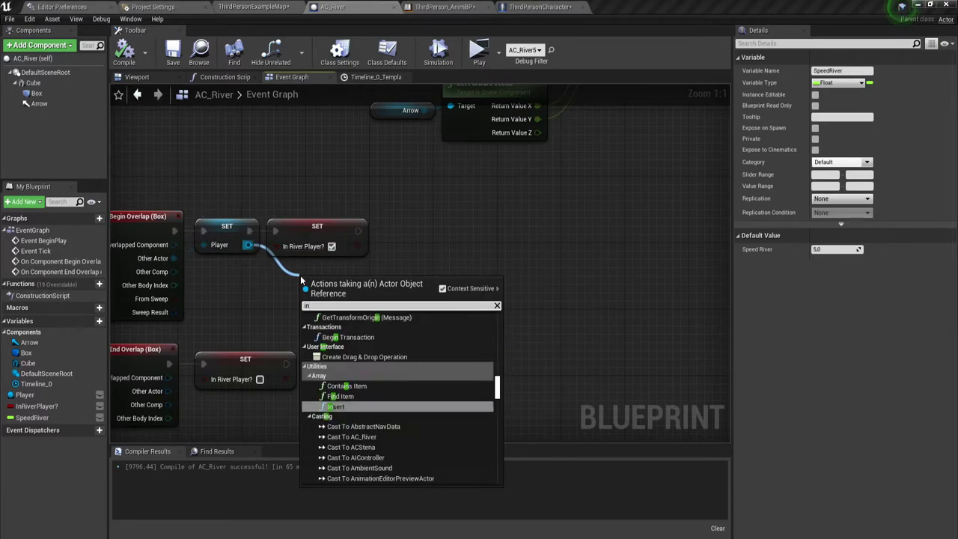
type("ri")
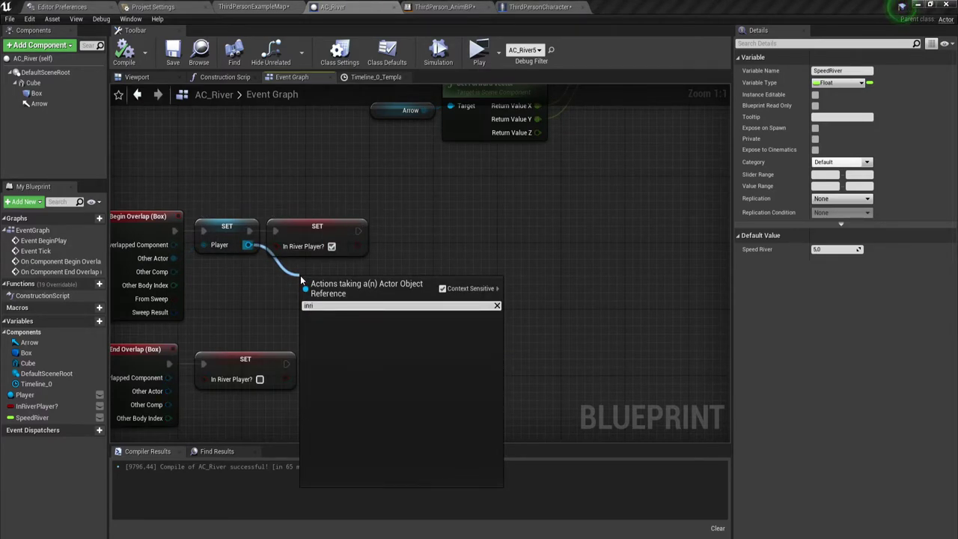
key("BackSpace")
key("BackSpace")
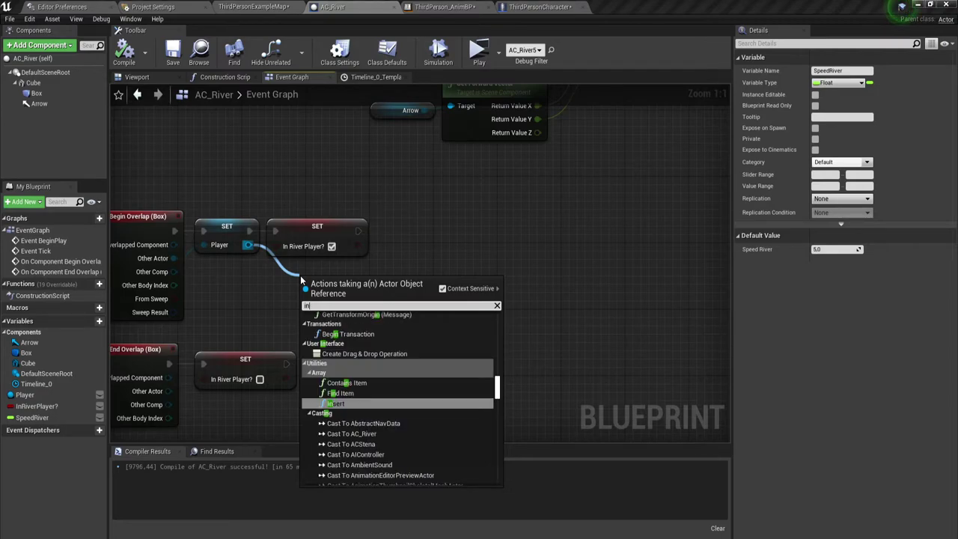
left_click_drag(496, 378, 497, 461)
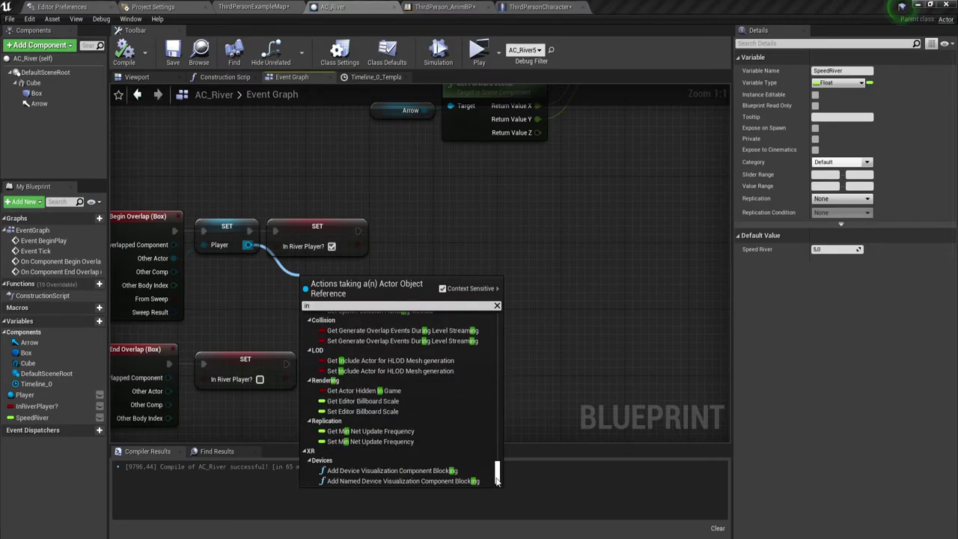
left_click(471, 255)
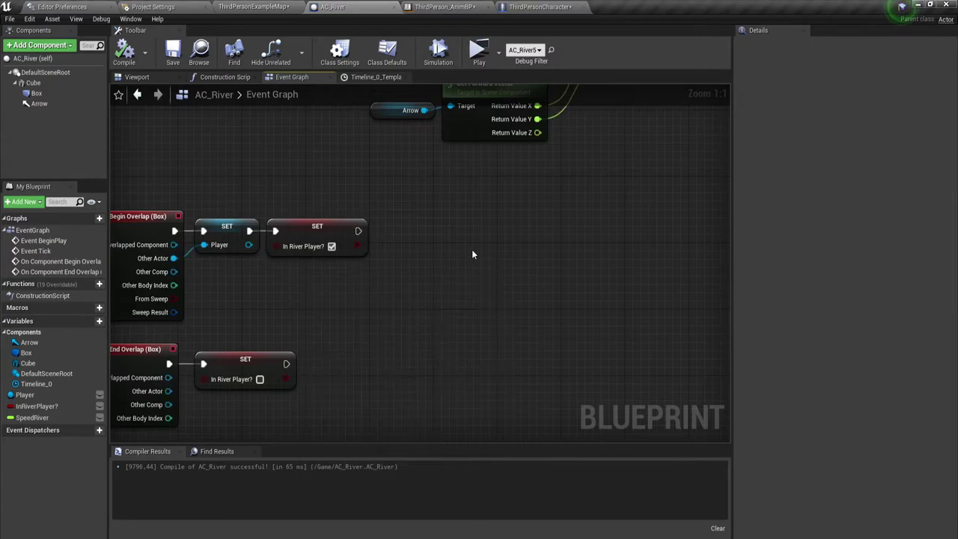
right_click_drag(390, 274, 431, 260)
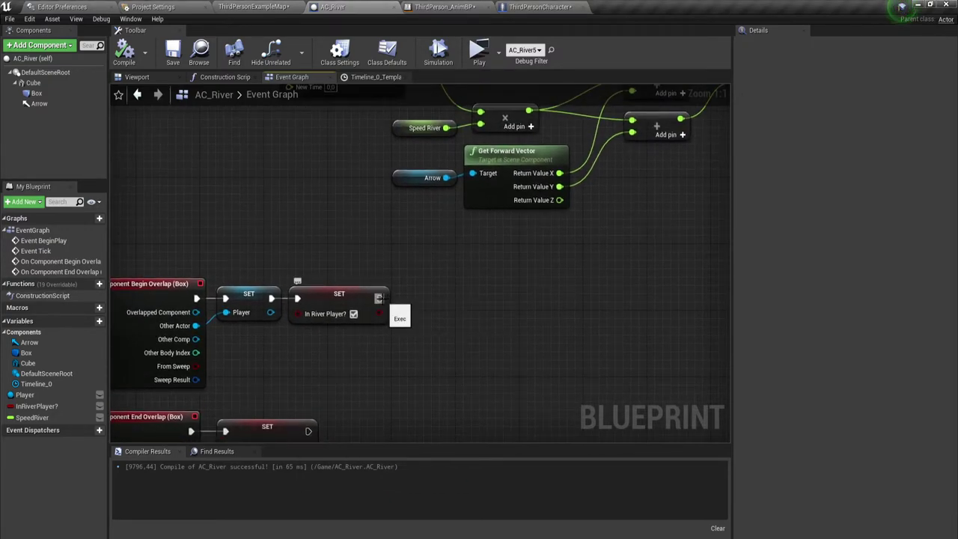
- Browse 'cast' actions from the In River Player? setter's exec output, then cancel
left_click_drag(379, 298, 434, 299)
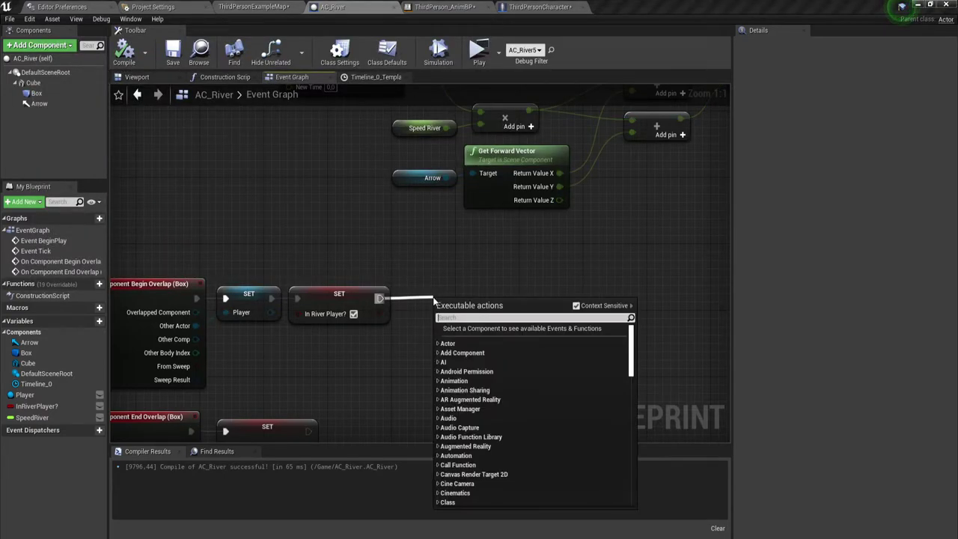
type("cast")
scroll(470, 419, "down", 5)
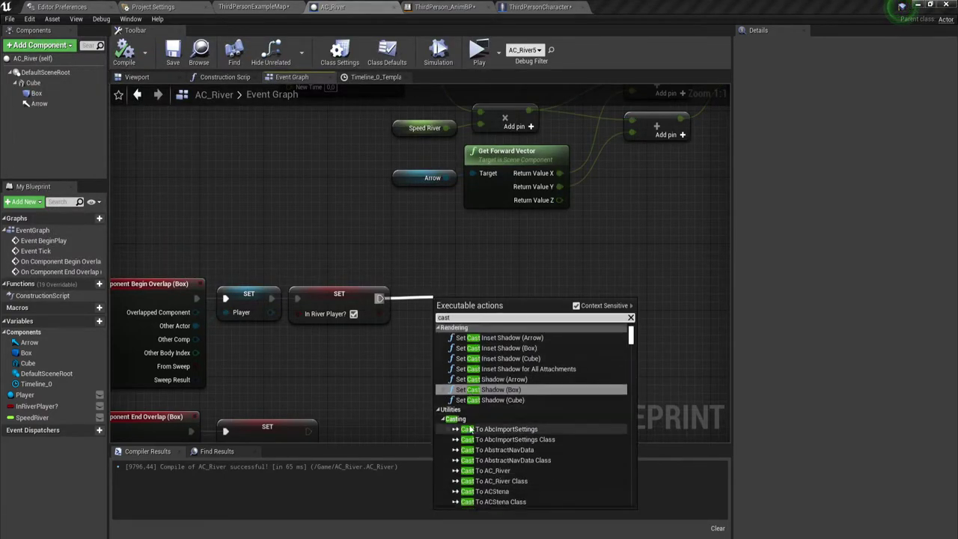
scroll(470, 423, "down", 5)
scroll(469, 427, "down", 5)
scroll(470, 427, "down", 5)
scroll(469, 426, "down", 5)
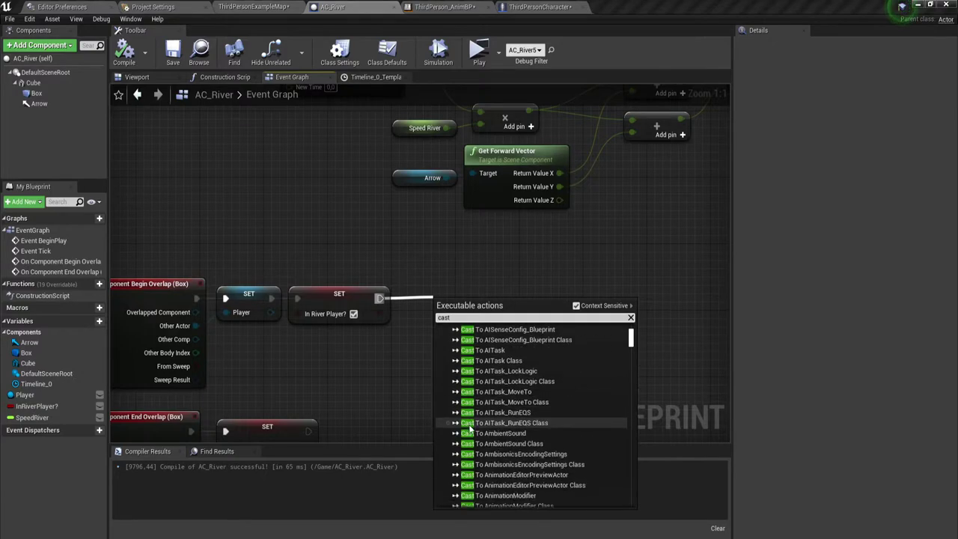
scroll(470, 427, "down", 5)
scroll(470, 427, "down", 5)
scroll(470, 428, "down", 5)
scroll(470, 427, "down", 3)
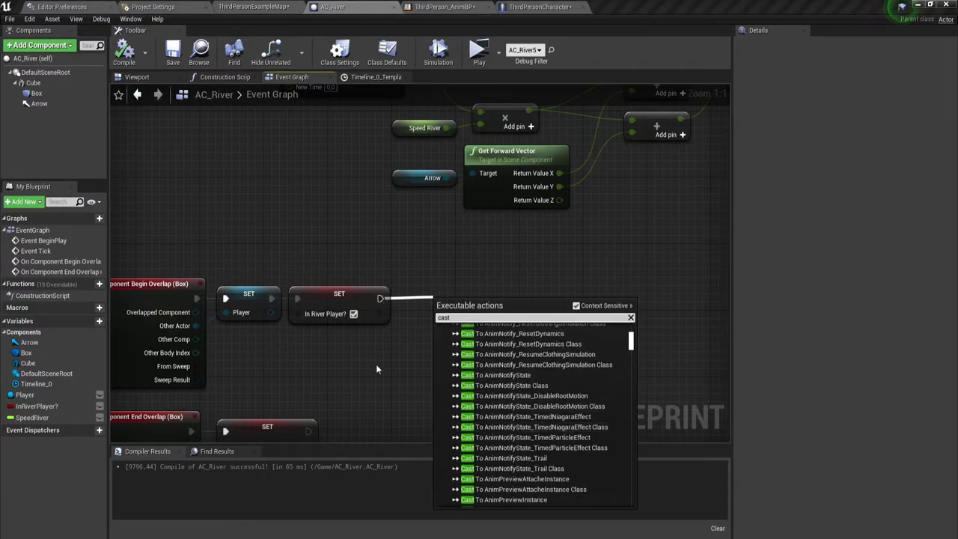
key("Escape")
- Add Cast To ThirdPersonCharacter after the In River Player? setter via 'casttoth'
left_click_drag(379, 298, 425, 297)
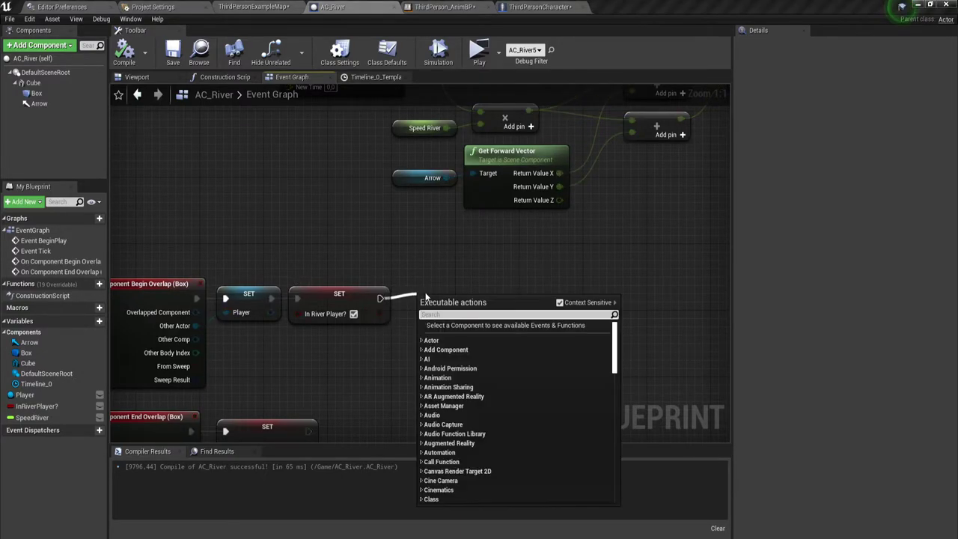
type("cast")
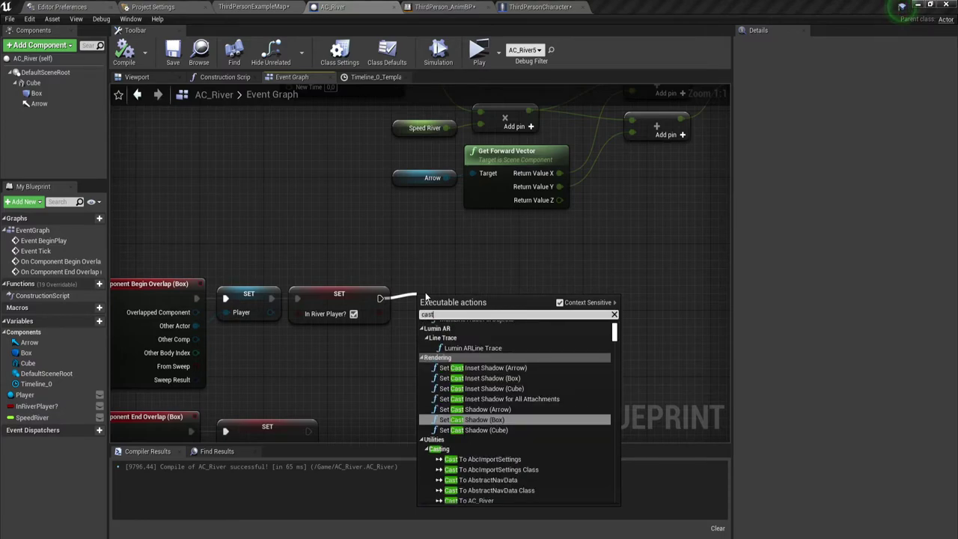
type("to")
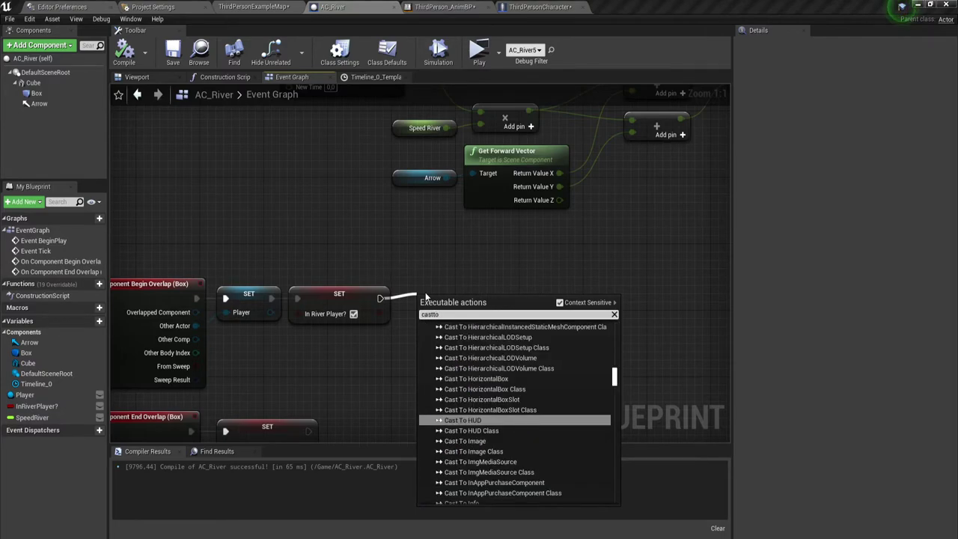
type("th")
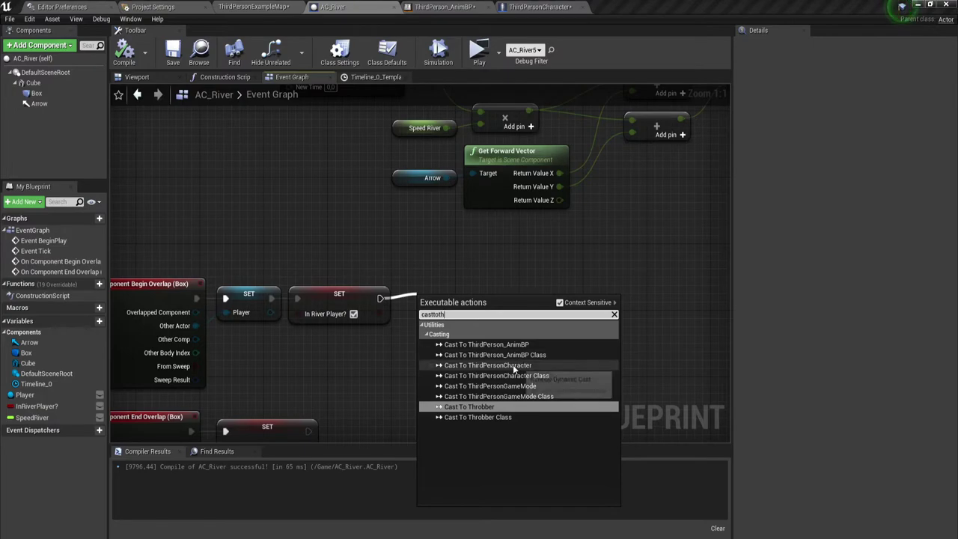
left_click(513, 365)
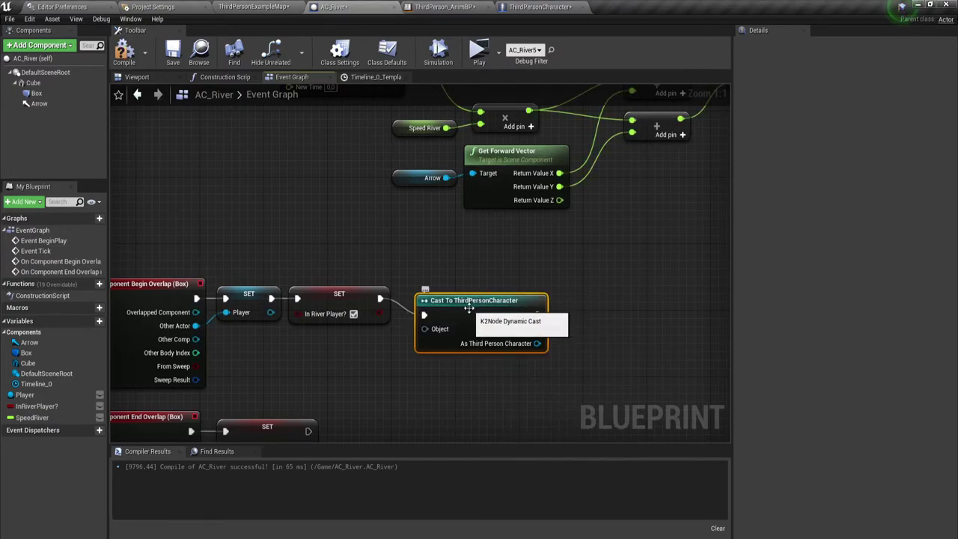
- Feed Get Player Character into the cast and add a SET In River node after it
left_click_drag(416, 320, 374, 357)
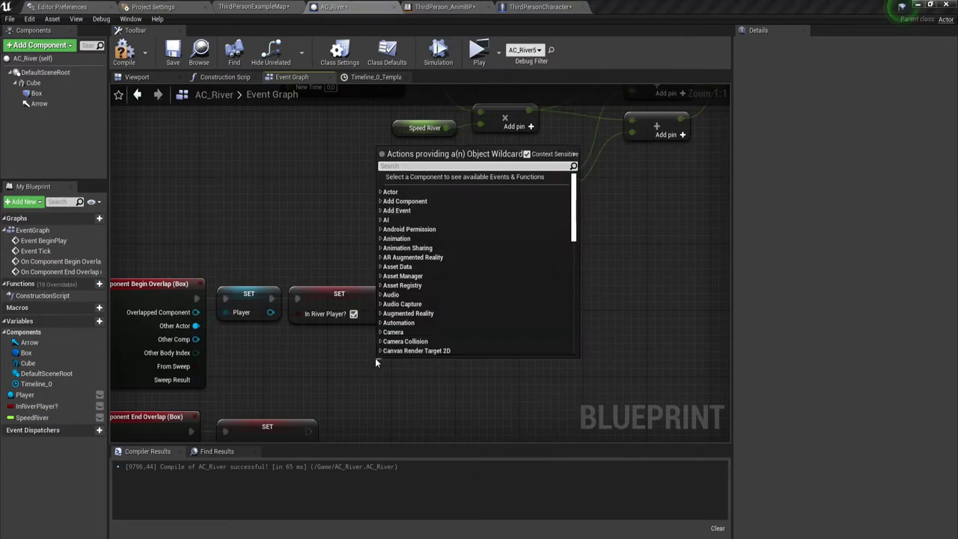
type("get pl")
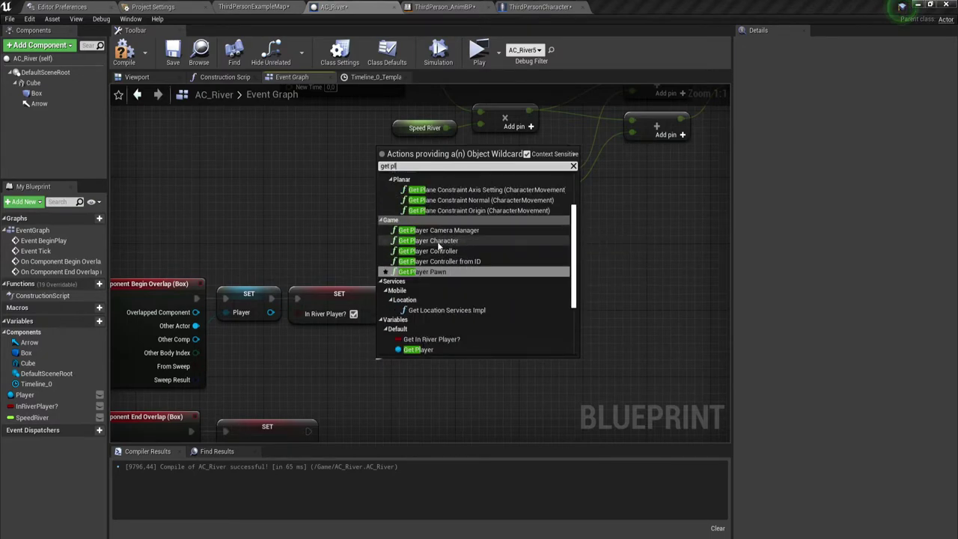
left_click(439, 240)
left_click_drag(530, 334, 572, 351)
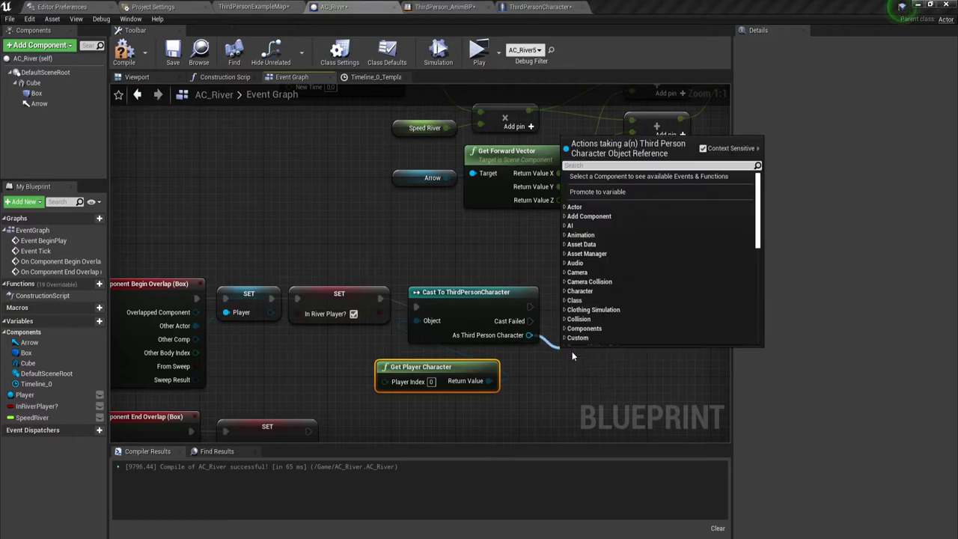
type("in r")
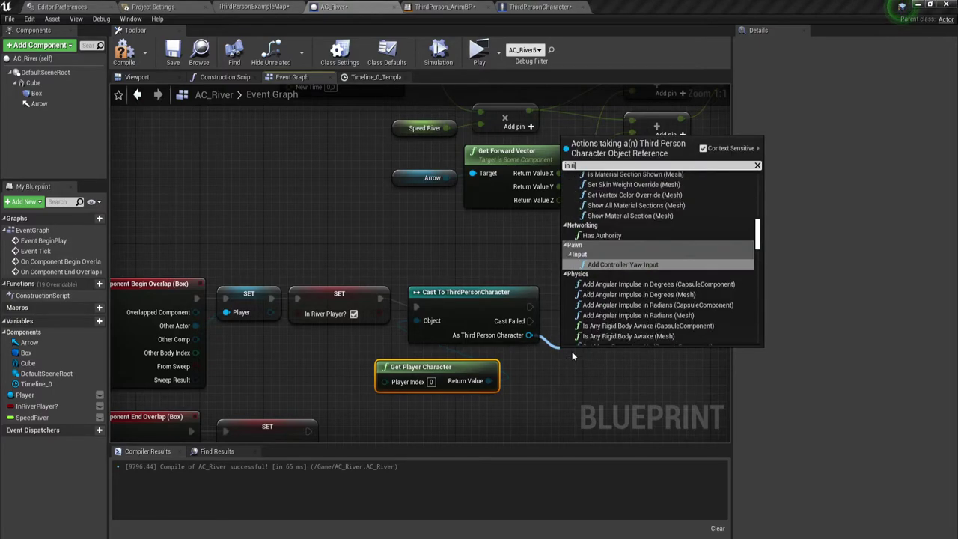
type("iv")
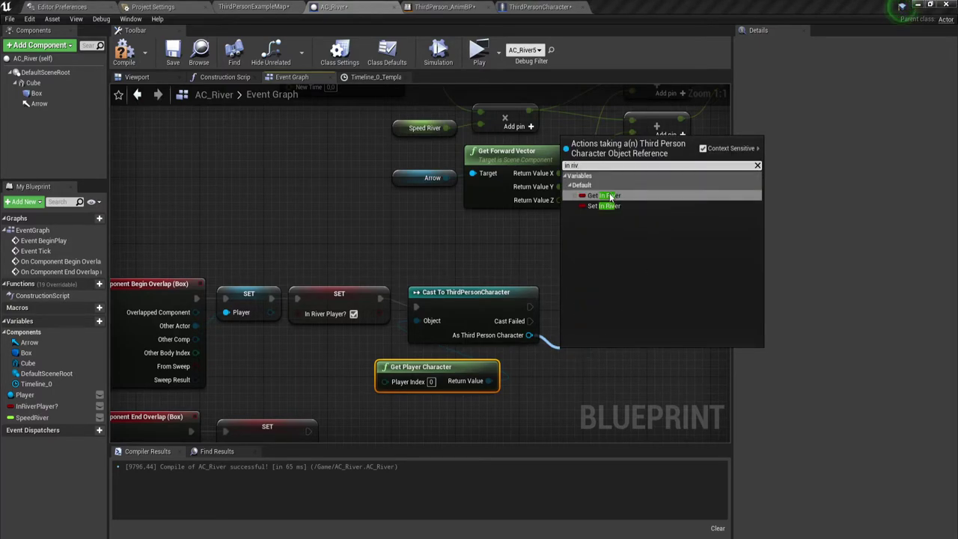
left_click(606, 205)
left_click_drag(573, 356, 560, 307)
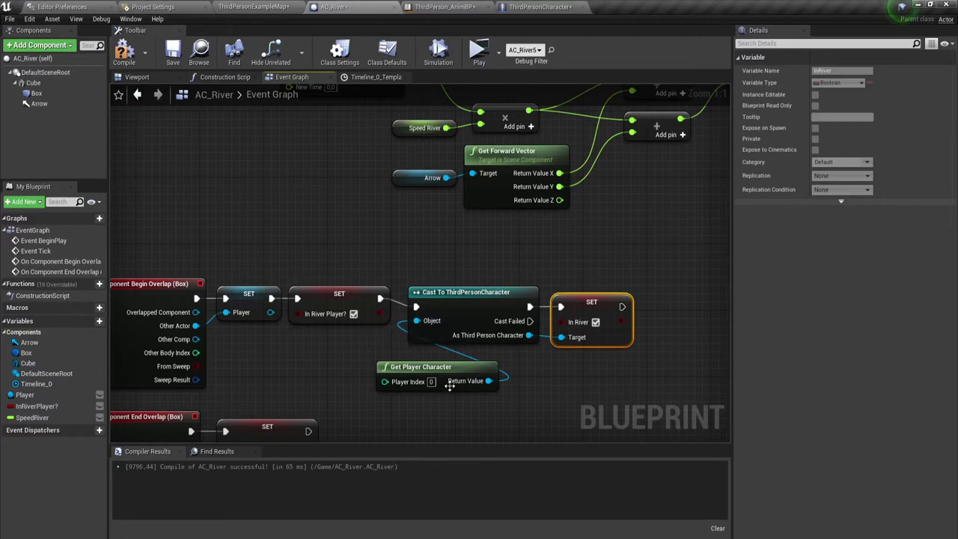
- Paste a copy of the InRiver setter into the End Overlap chain, set to false
right_click_drag(449, 386, 426, 282)
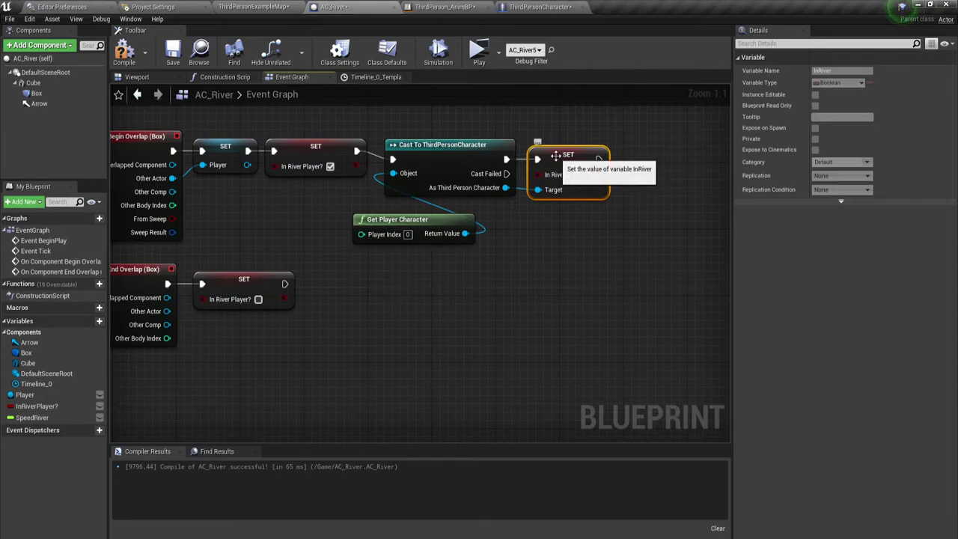
key("ctrl+c")
key("ctrl+v")
left_click_drag(481, 316, 285, 285)
left_click_drag(513, 313, 504, 288)
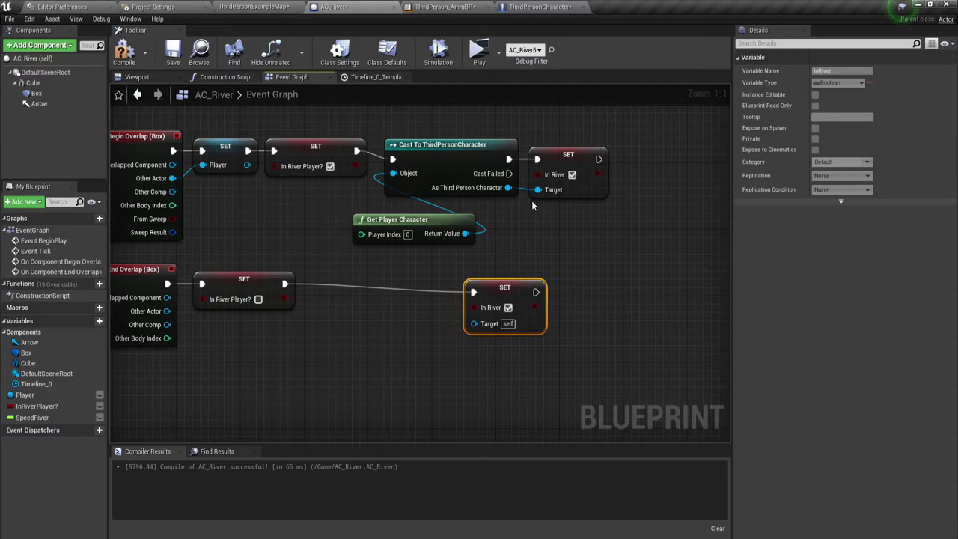
left_click_drag(508, 188, 474, 323)
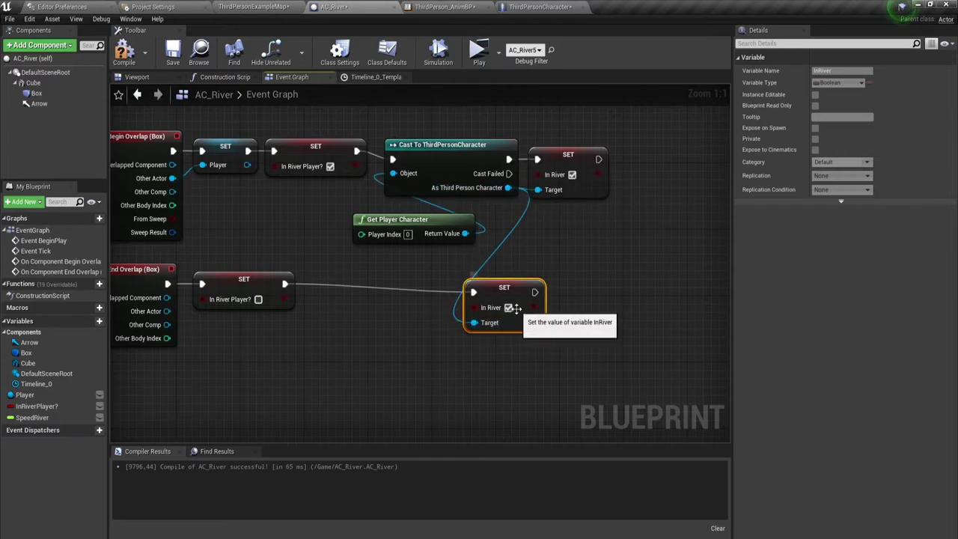
left_click(508, 308)
- Compile AC_River and jump to the node causing the first error
left_click(118, 64)
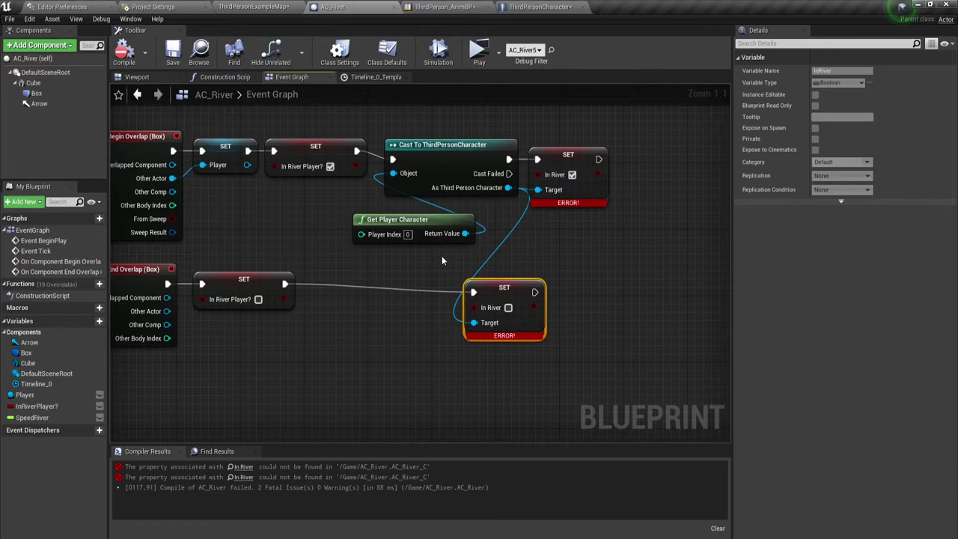
right_click_drag(441, 260, 478, 298)
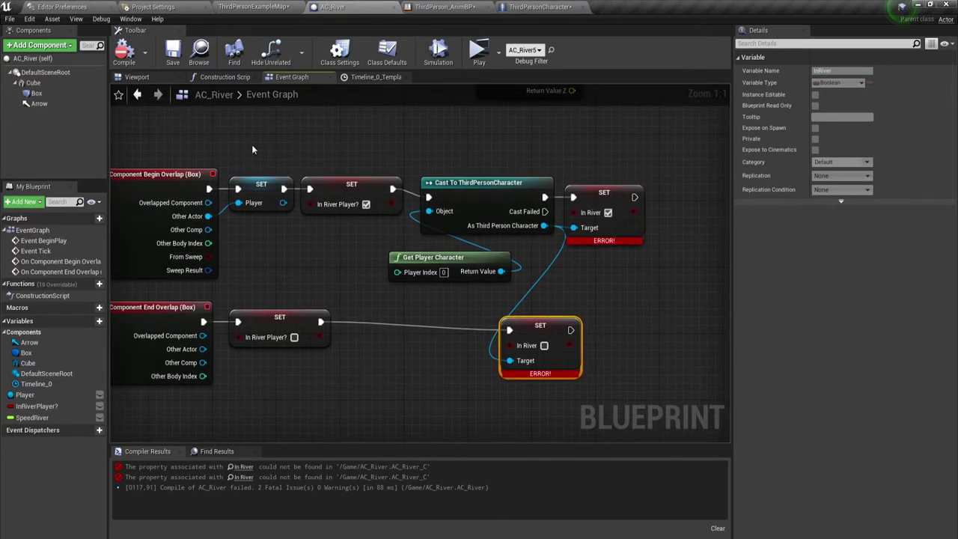
left_click(253, 466)
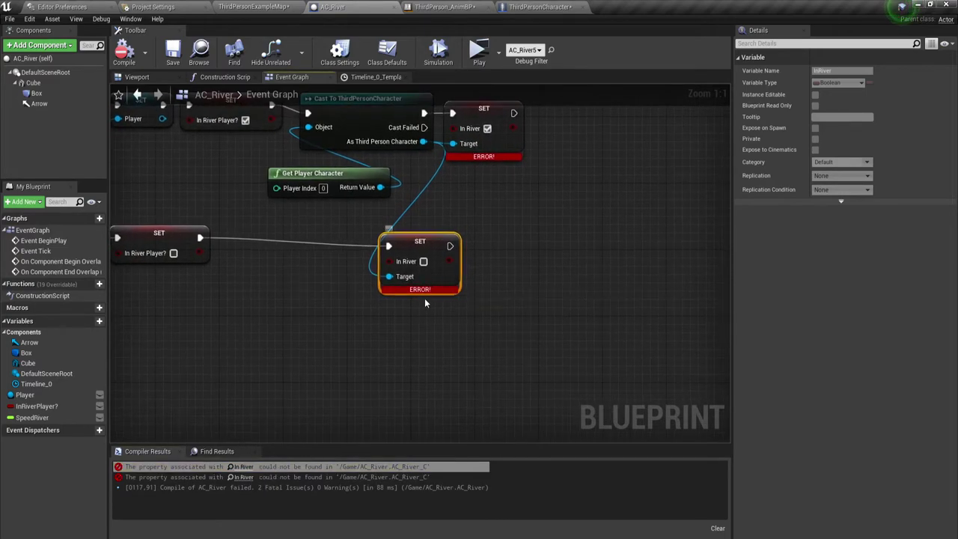
- Wire In River Player? into both InRiver setters' values and recompile
right_click_drag(426, 319, 428, 361)
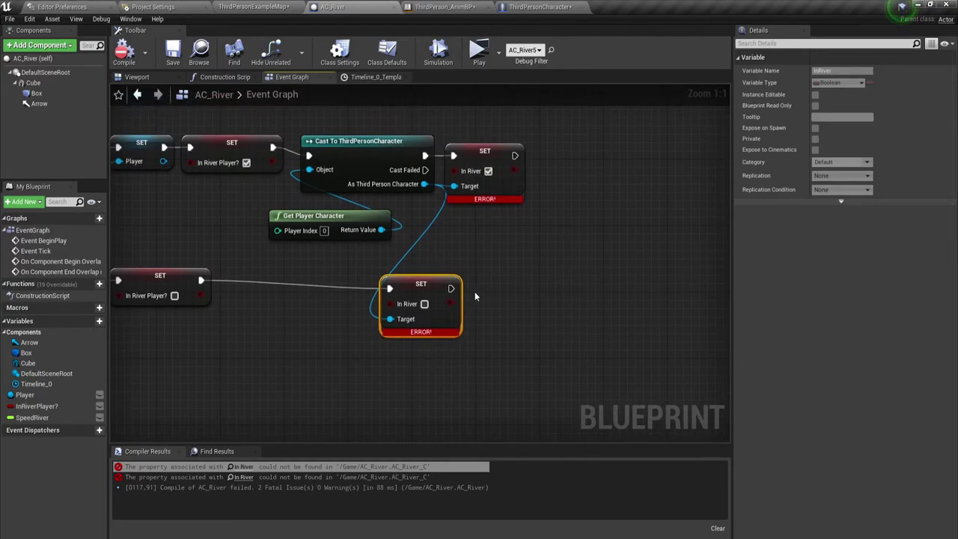
mouse_move(490, 266)
right_mouse_down()
mouse_move(533, 273)
mouse_move(528, 247)
right_mouse_up()
left_click_drag(320, 174, 500, 181)
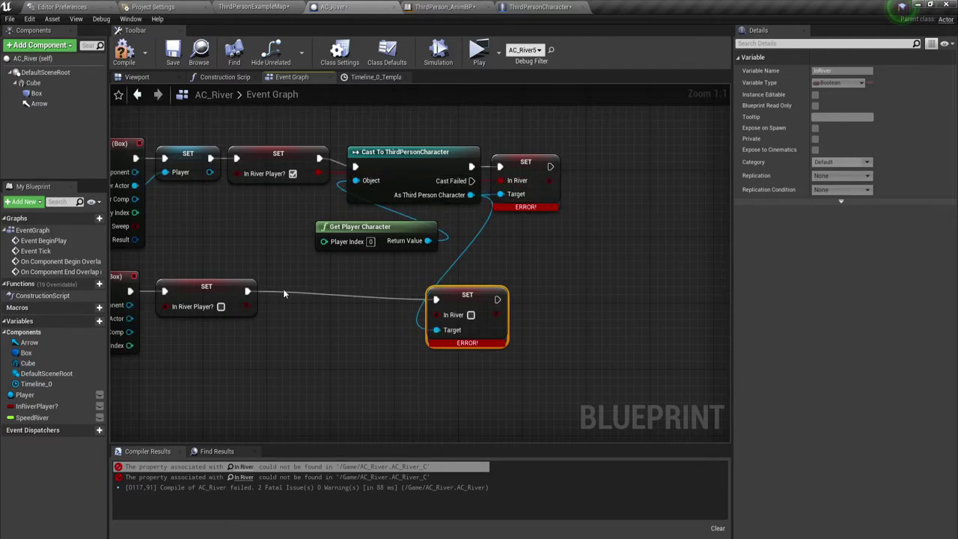
left_click_drag(248, 306, 437, 314)
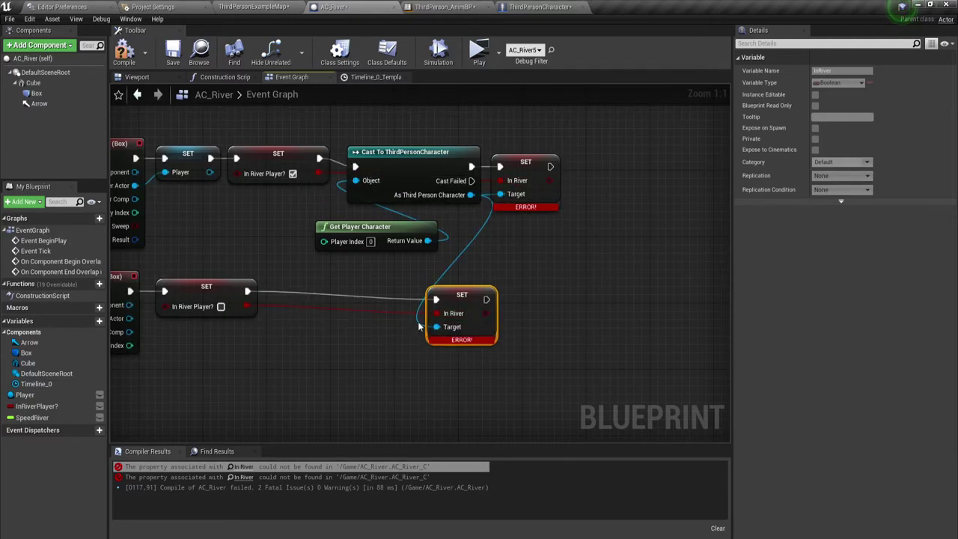
left_click(124, 52)
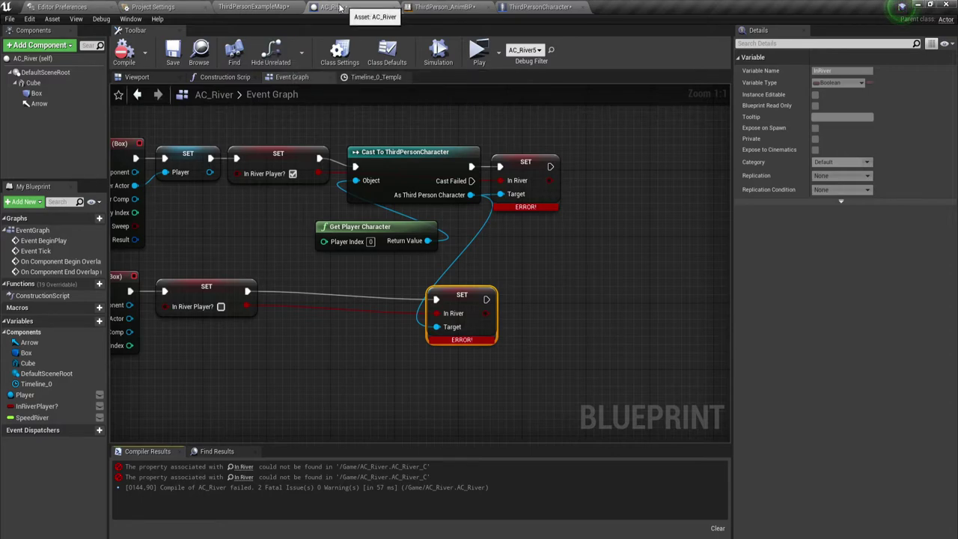
- Save and compile ThirdPersonCharacter, compile ThirdPerson_AnimBP, then compile AC_River successfully
left_click(124, 51)
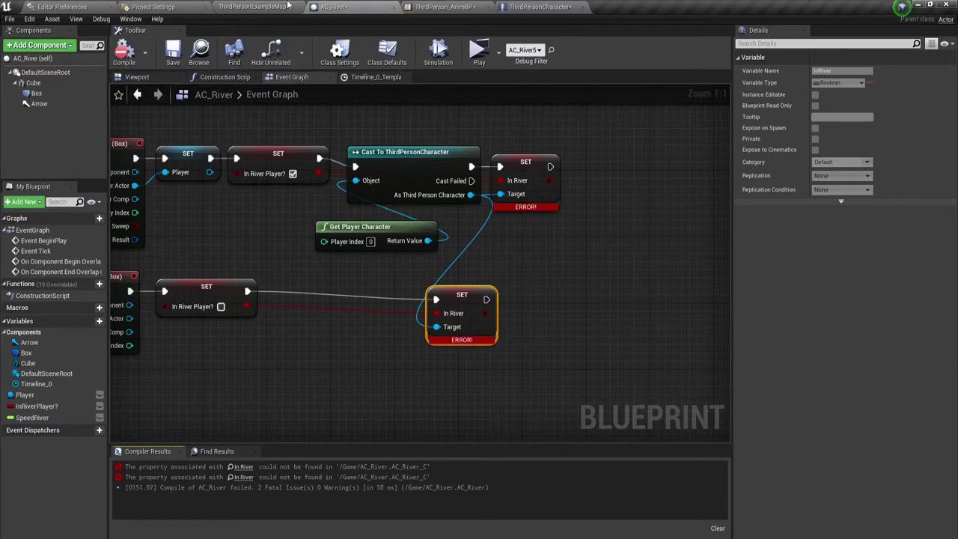
left_click(555, 6)
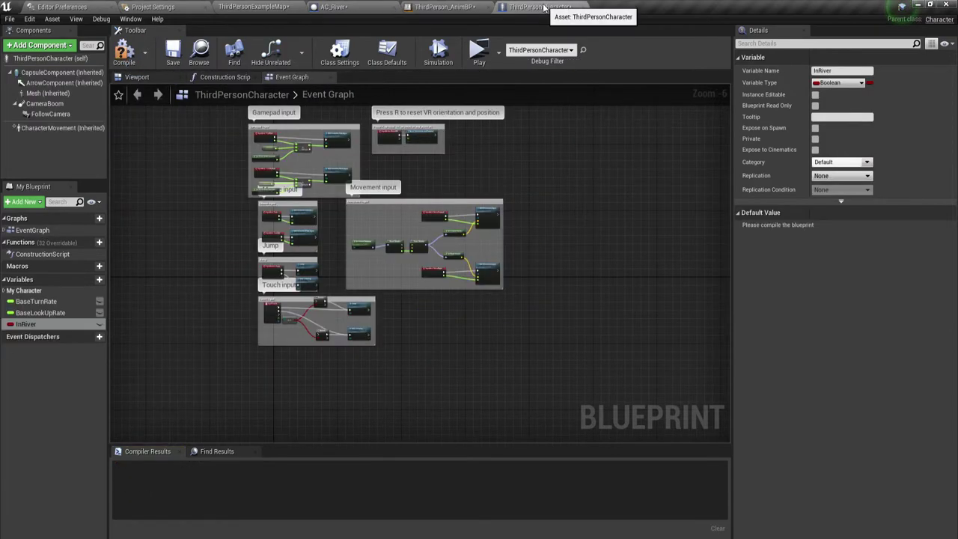
left_click(171, 51)
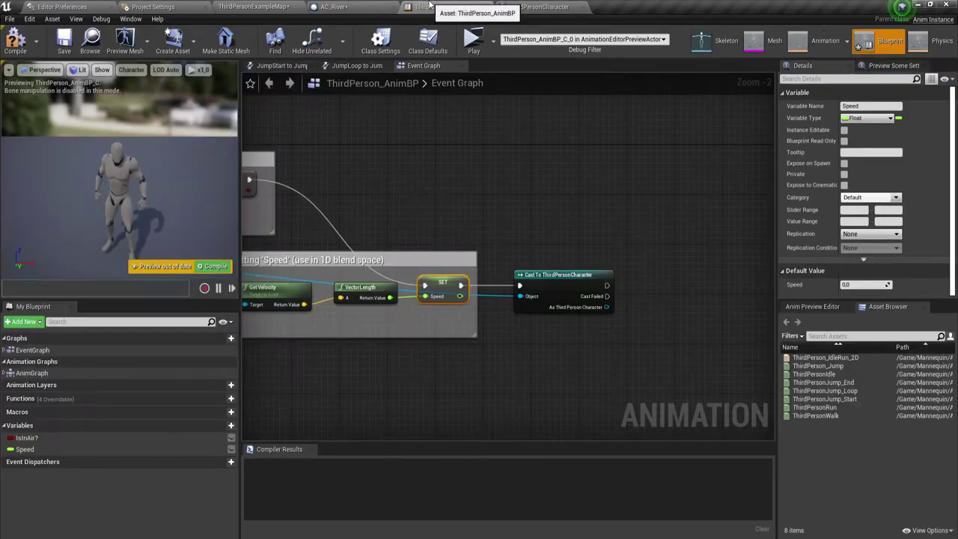
left_click(445, 6)
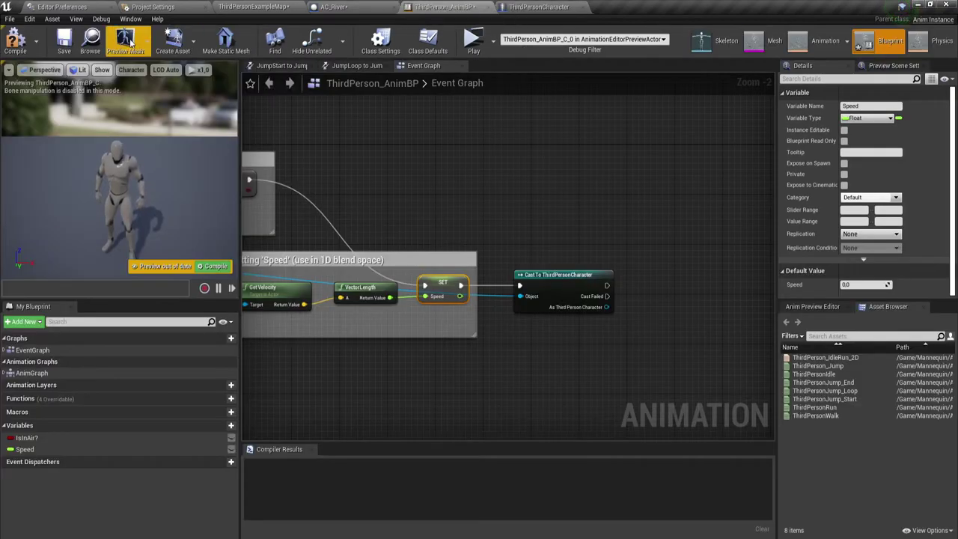
left_click(15, 41)
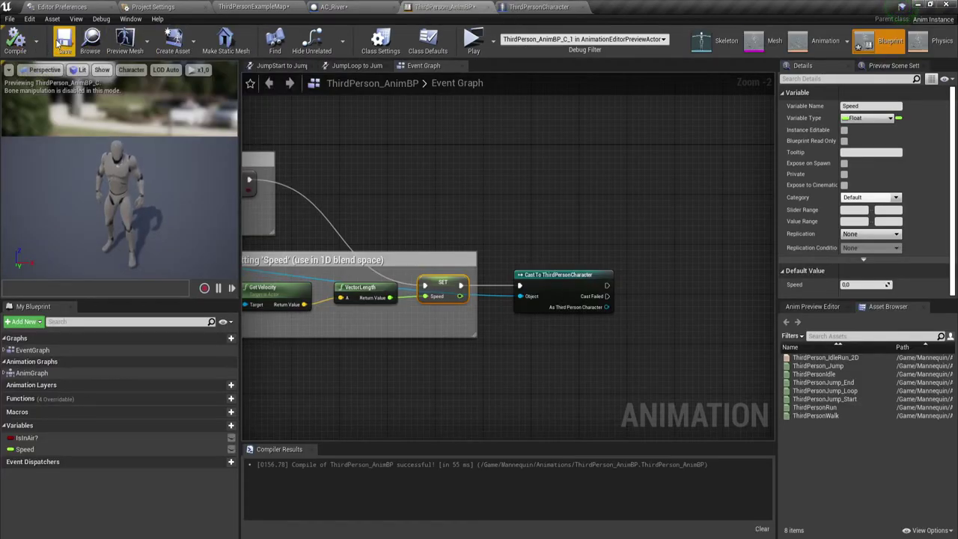
left_click(333, 6)
left_click(125, 51)
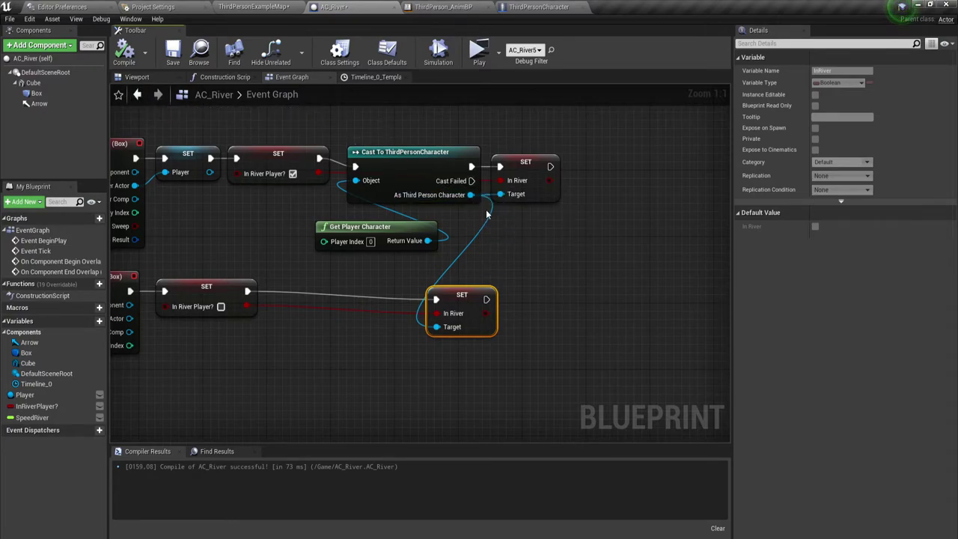
right_click_drag(520, 240, 520, 242)
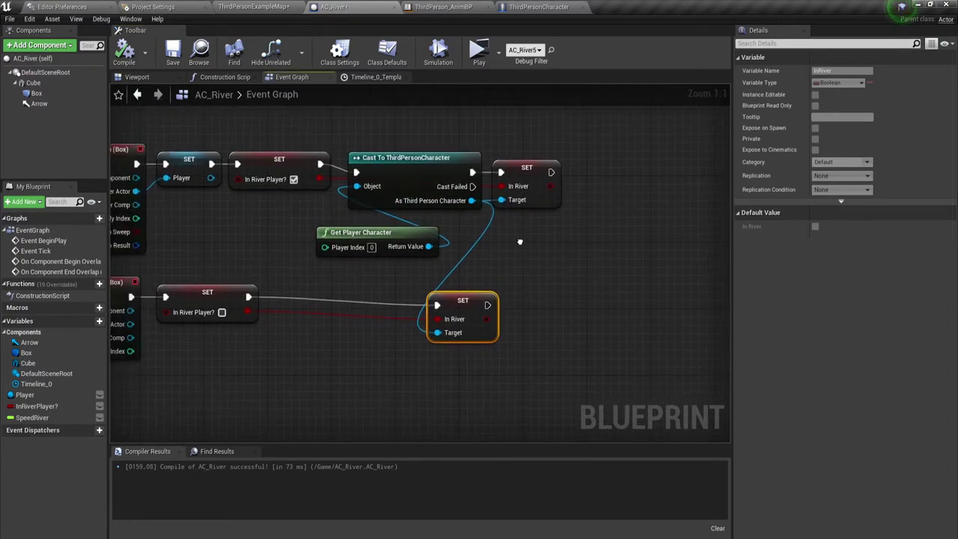
left_click_drag(440, 380, 514, 272)
left_click(551, 14)
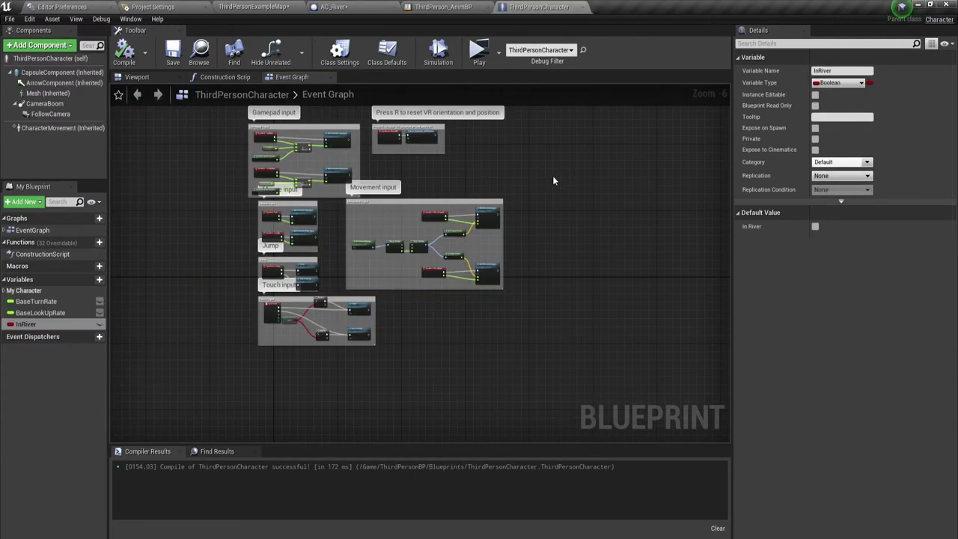
left_click(455, 9)
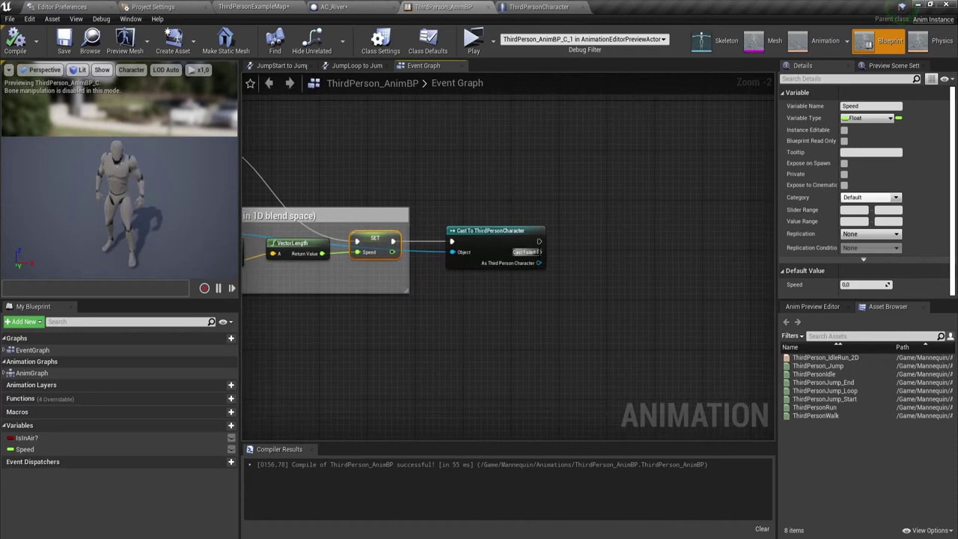
- Add an In River getter from the cast ThirdPersonCharacter in the AnimBP
left_click_drag(538, 263, 574, 271)
type("in")
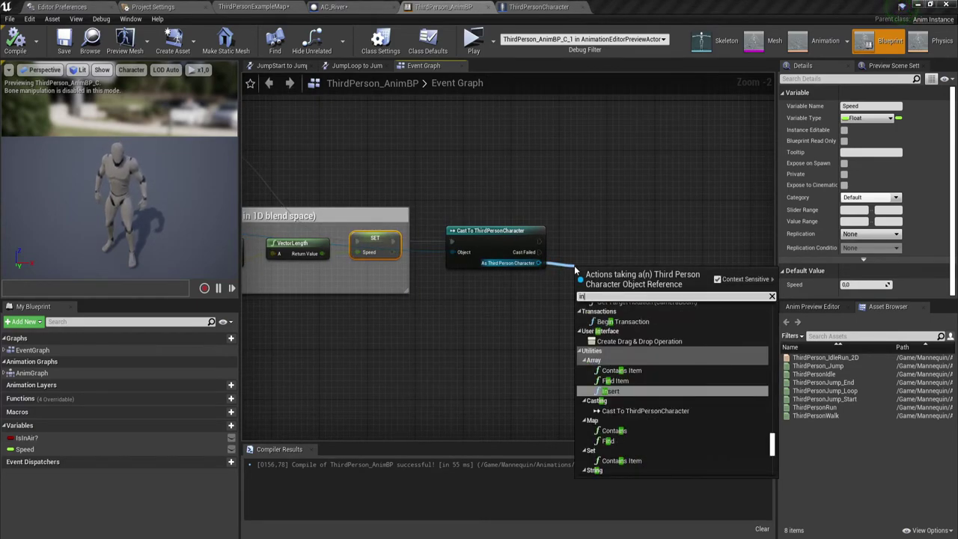
type("riv")
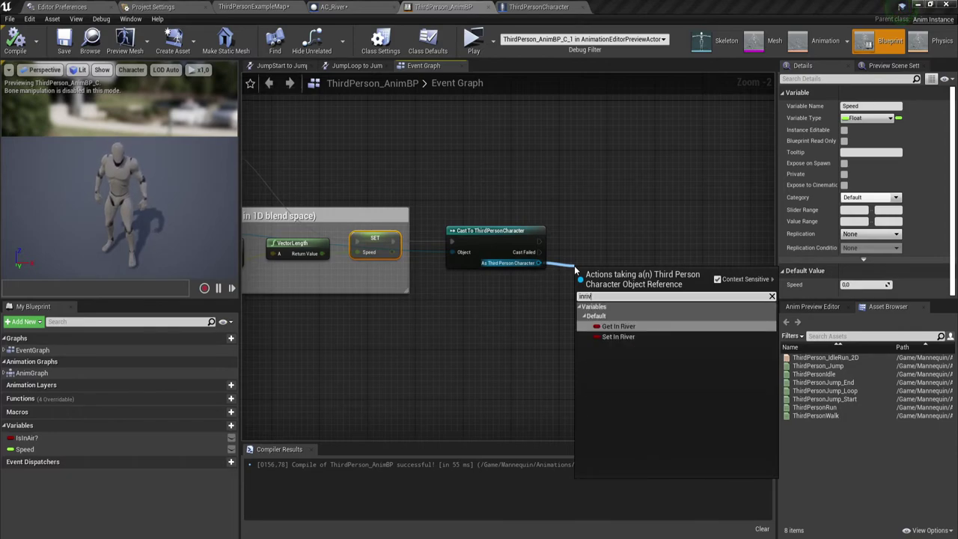
left_click(619, 328)
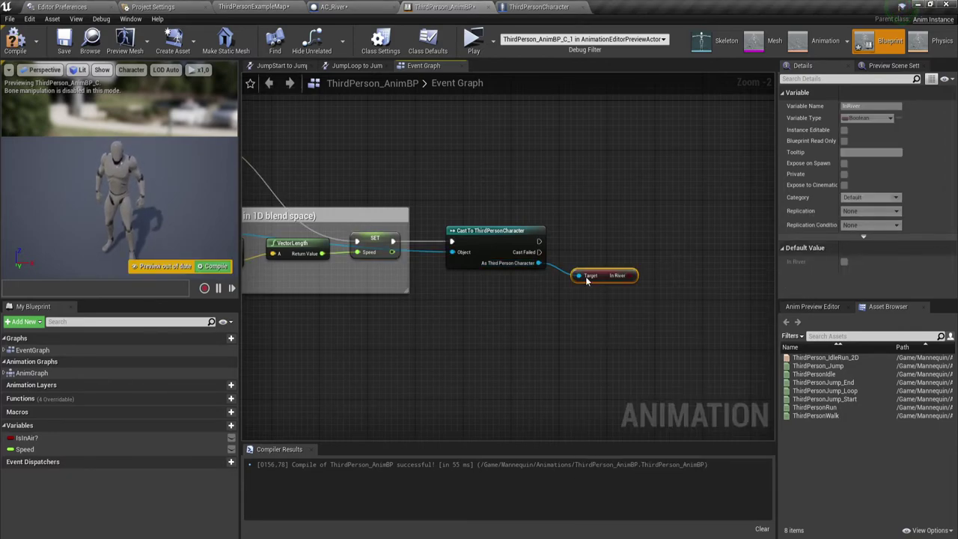
- Create a Boolean RiverUP variable and place its setter right after the cast
left_click(230, 425)
type("RiverUP")
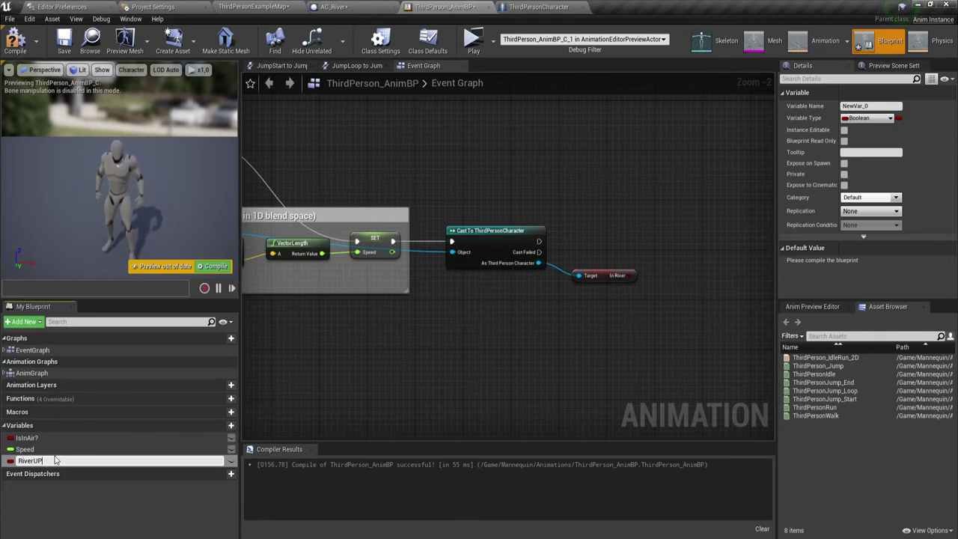
key("Return")
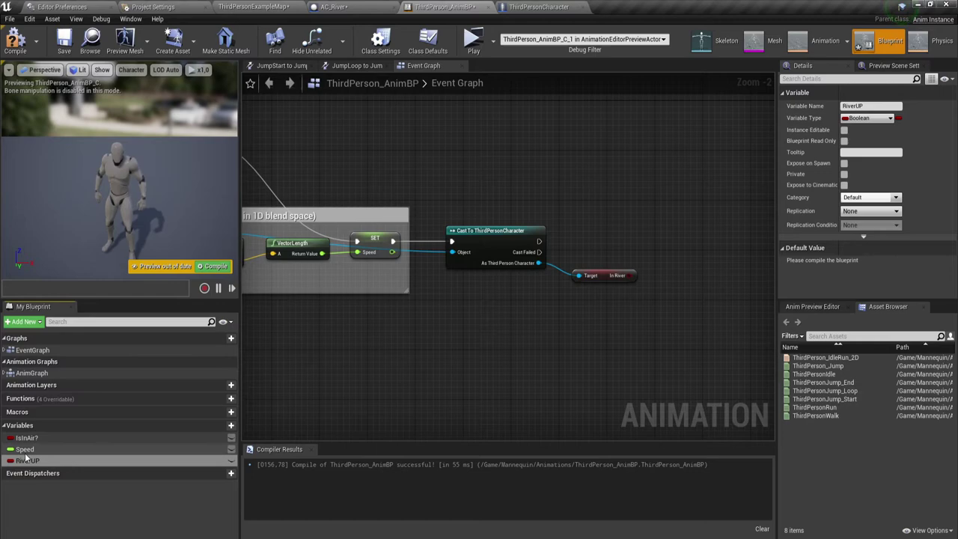
left_click_drag(29, 462, 538, 244)
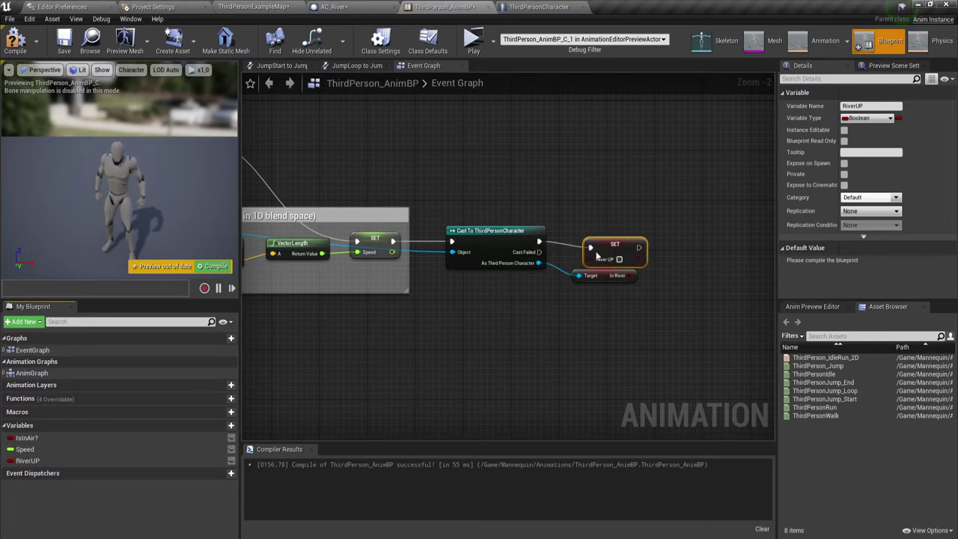
mouse_move(597, 253)
left_mouse_down()
mouse_move(660, 251)
mouse_move(650, 246)
left_mouse_up()
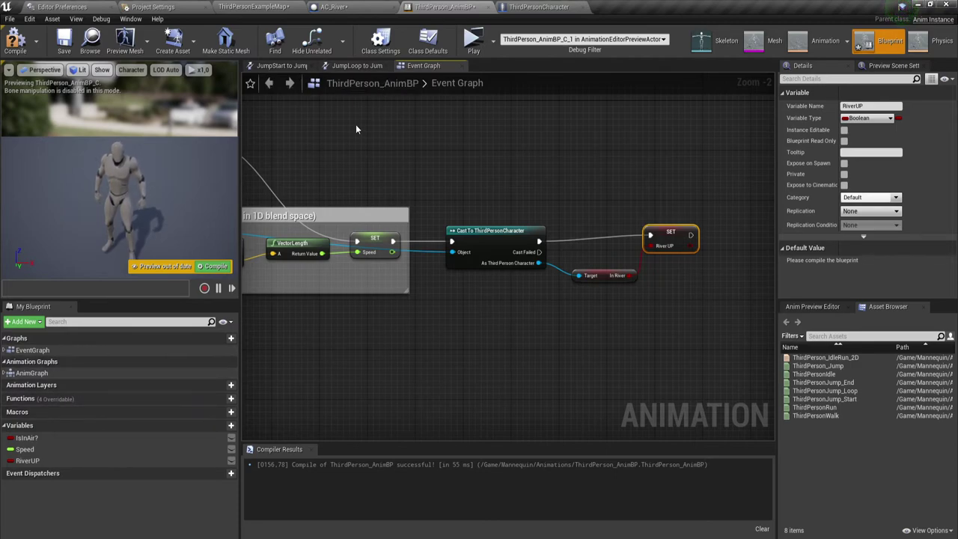
- Open the AnimGraph's Default state machine and pan to show Entry and Idle/Run
left_click(34, 373)
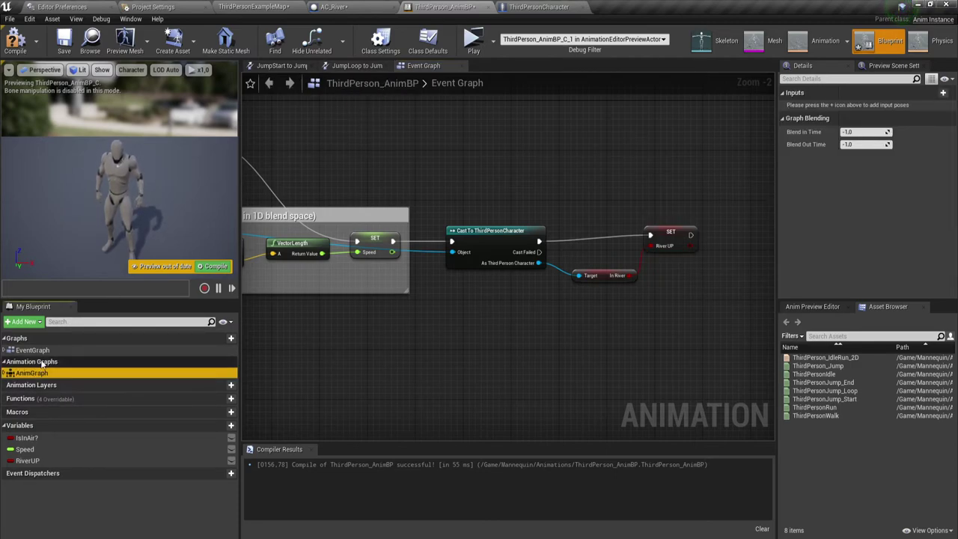
left_click(36, 349)
left_click(34, 373)
double_click(34, 373)
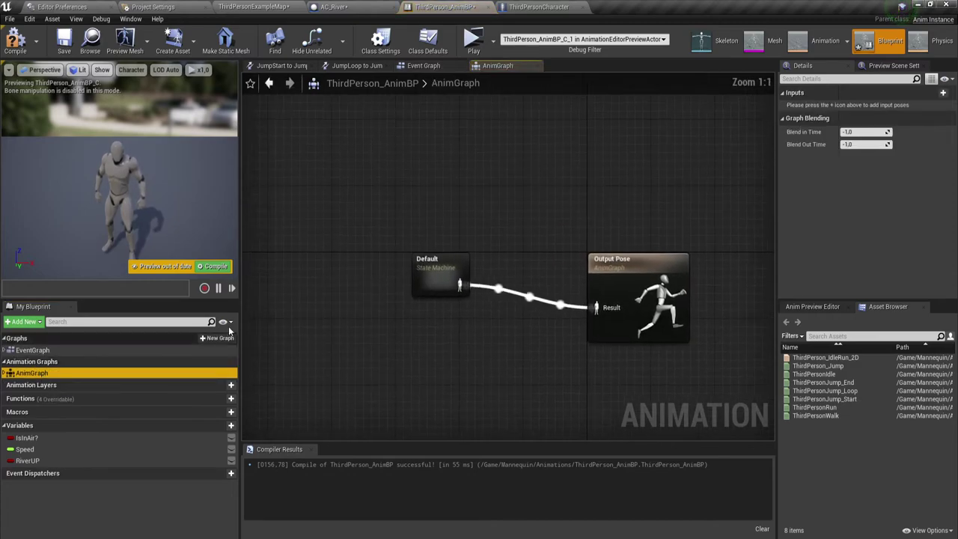
double_click(439, 279)
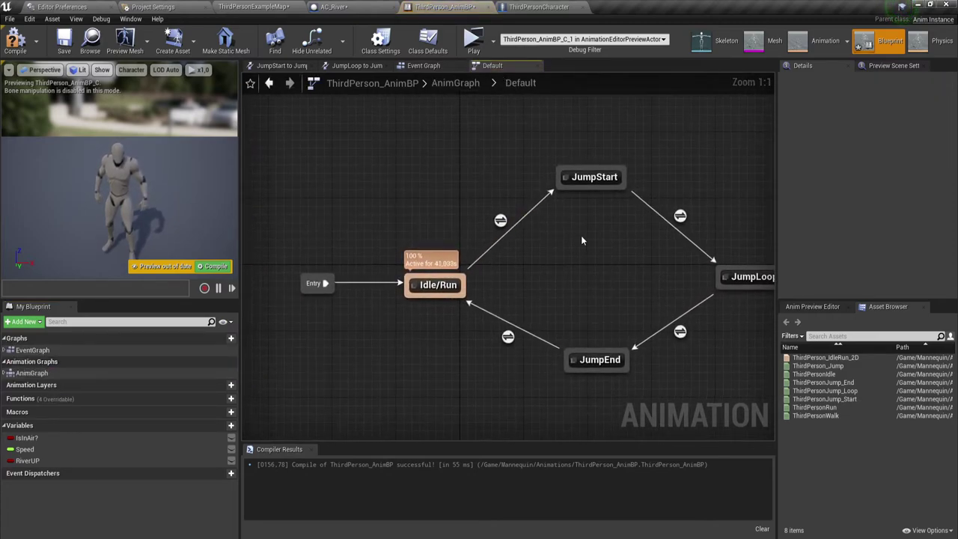
right_click_drag(581, 235, 418, 193)
scroll(409, 278, "down", 1)
right_click_drag(409, 278, 461, 241)
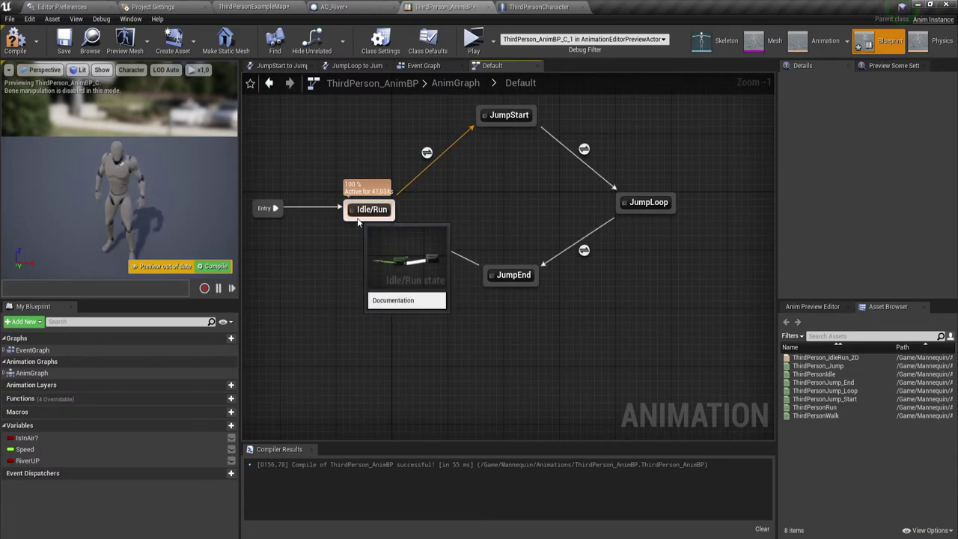
right_click_drag(362, 222, 461, 221)
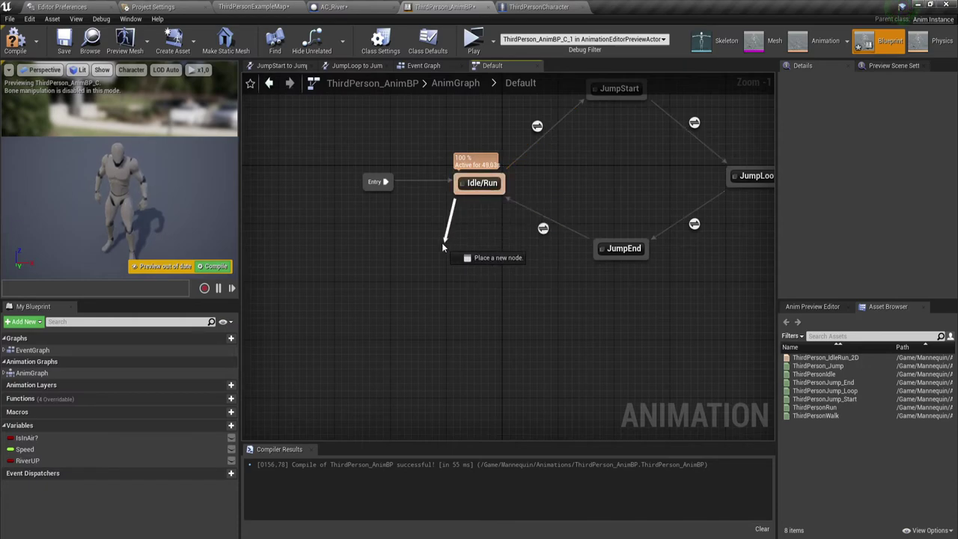
- Try a transition out of Idle/Run, cancel it, and glance at the example map
left_click_drag(469, 193, 449, 254)
key("Escape")
left_click_drag(474, 195, 456, 261)
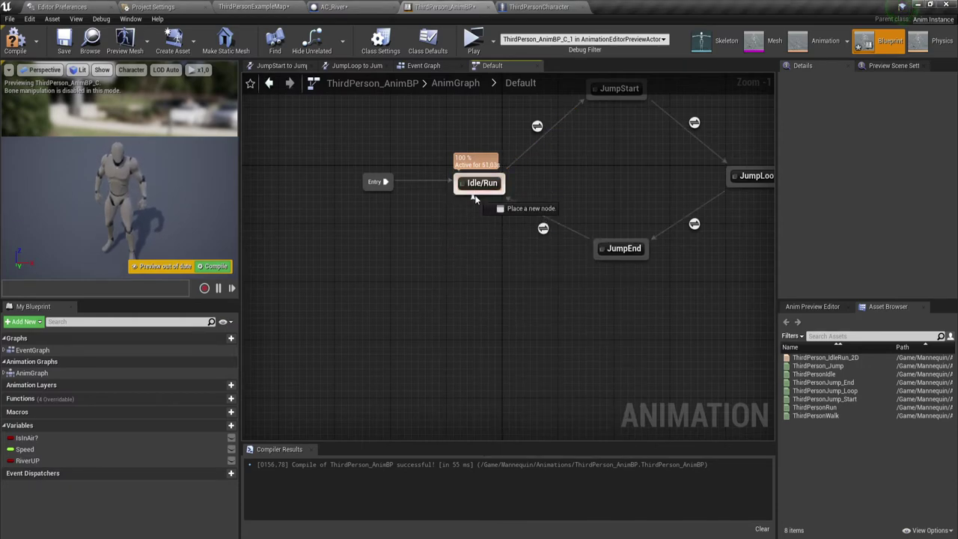
key("Escape")
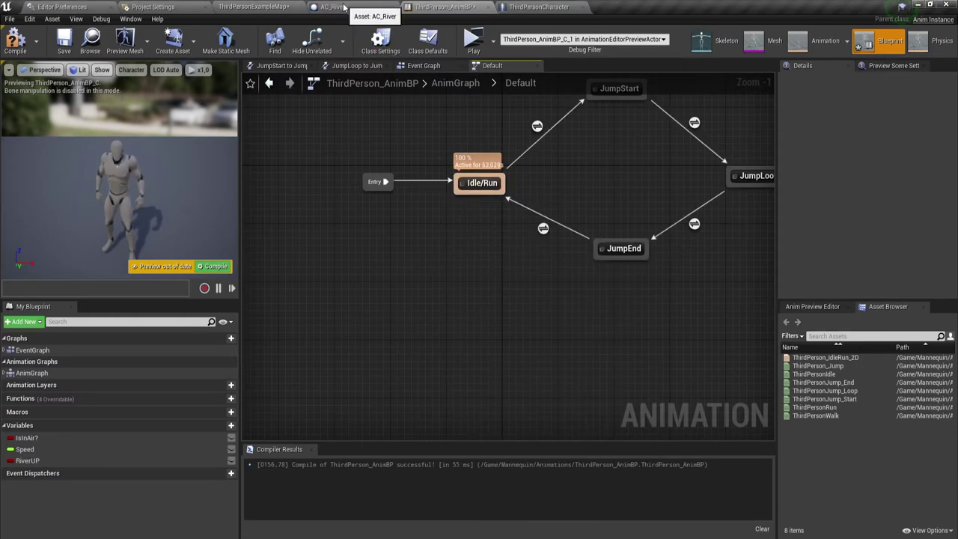
left_click(259, 7)
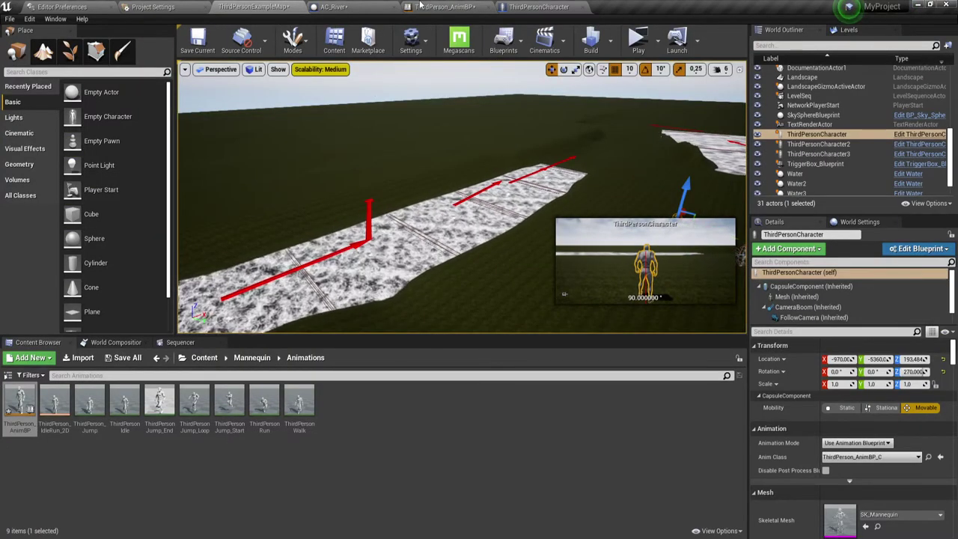
left_click(444, 7)
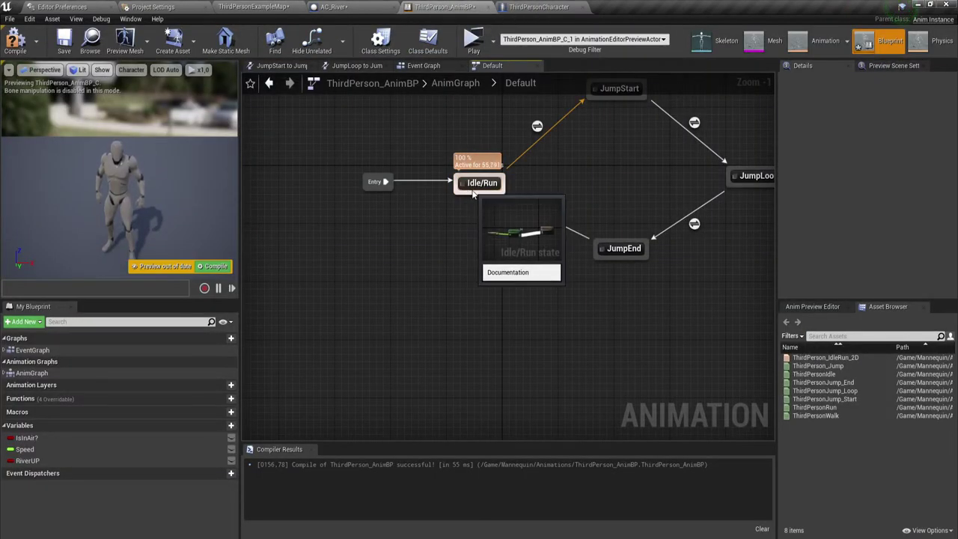
- Drag ThirdPersonJump_Start from the Asset Browser into the graph and link Idle/Run to it
left_click(815, 407)
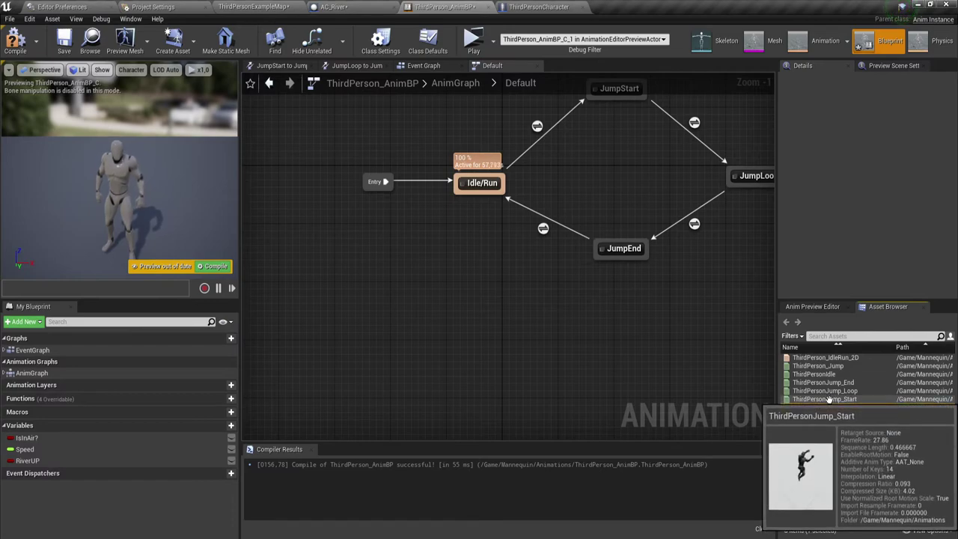
left_click(824, 391)
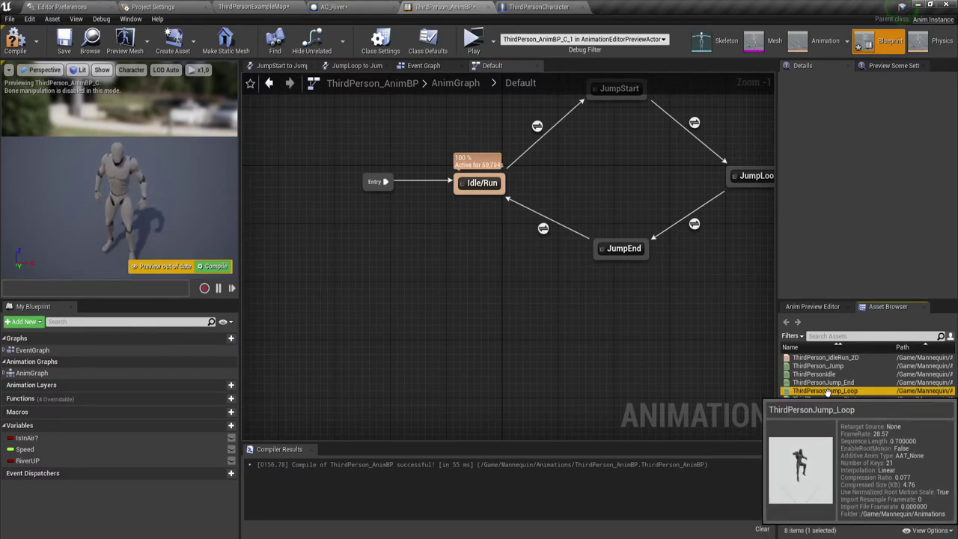
left_click(823, 382)
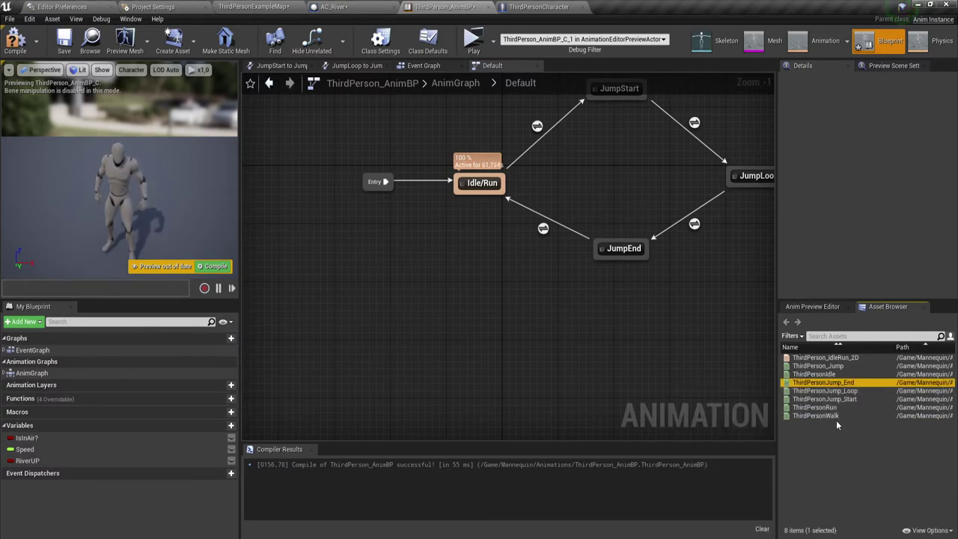
left_click_drag(840, 401, 462, 270)
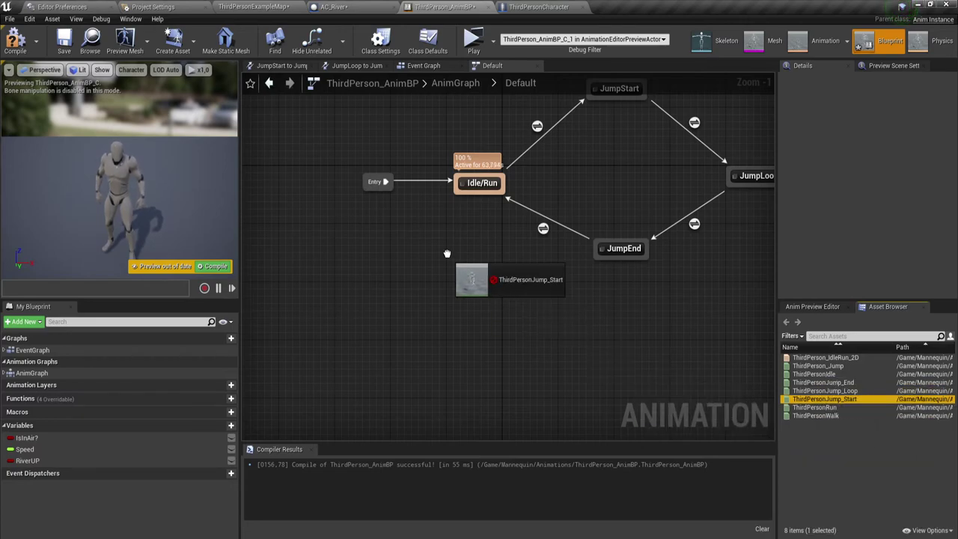
mouse_move(476, 196)
left_mouse_down()
mouse_move(480, 262)
mouse_move(482, 196)
left_mouse_up()
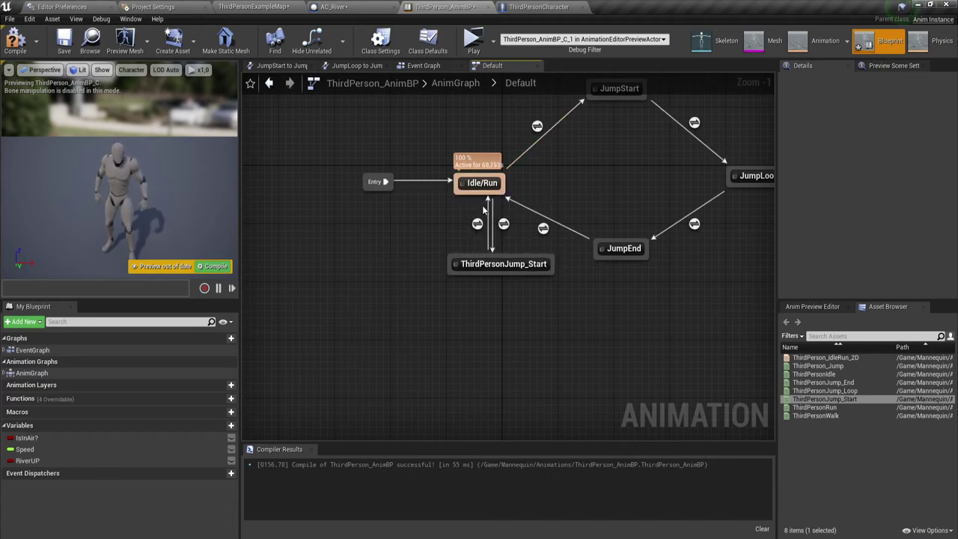
- Make a RiverUP getter the condition for the Idle/Run to ThirdPersonJump_Start transition
double_click(505, 224)
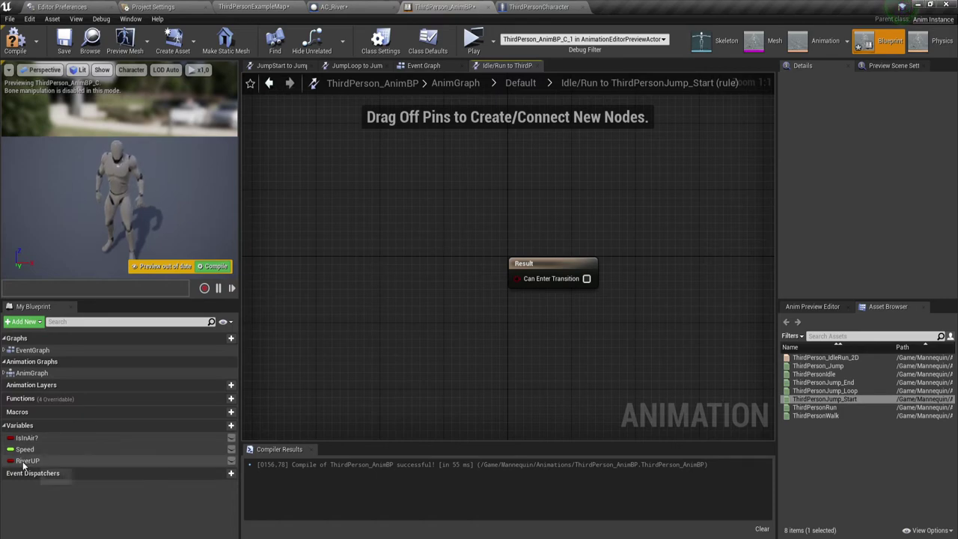
mouse_move(27, 460)
left_mouse_down()
mouse_move(413, 274)
mouse_move(520, 278)
left_mouse_up()
left_click(426, 274)
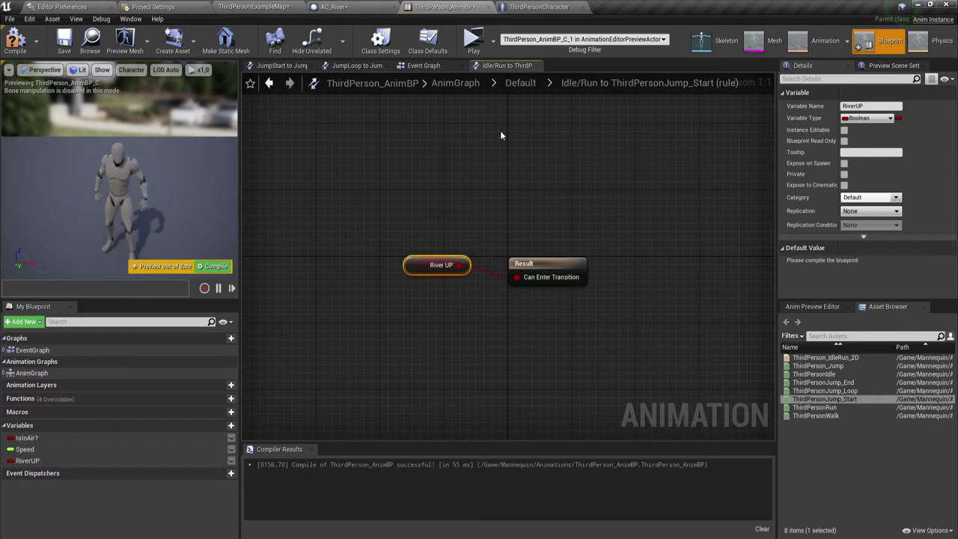
left_click(519, 82)
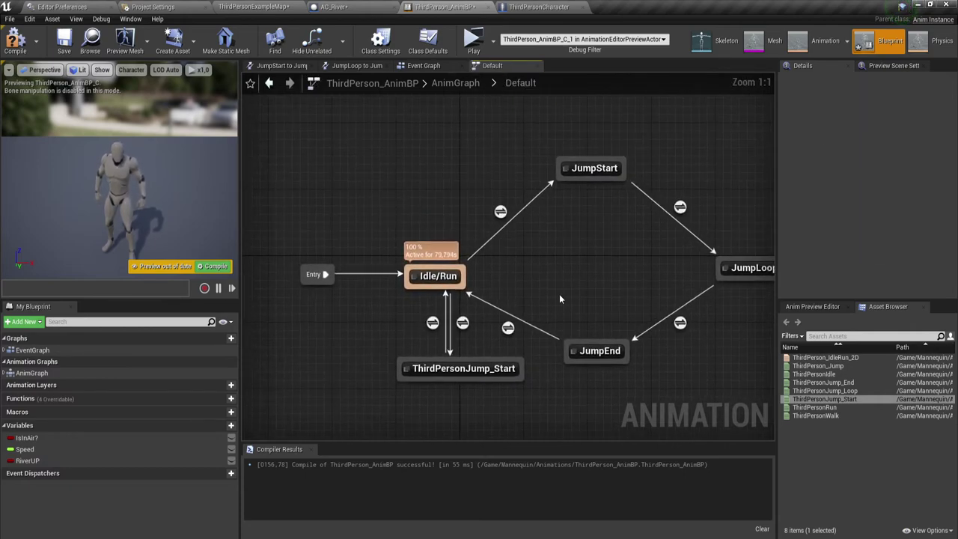
- Drive the ThirdPersonJump_Start to Idle/Run transition with NOT RiverUP
double_click(432, 322)
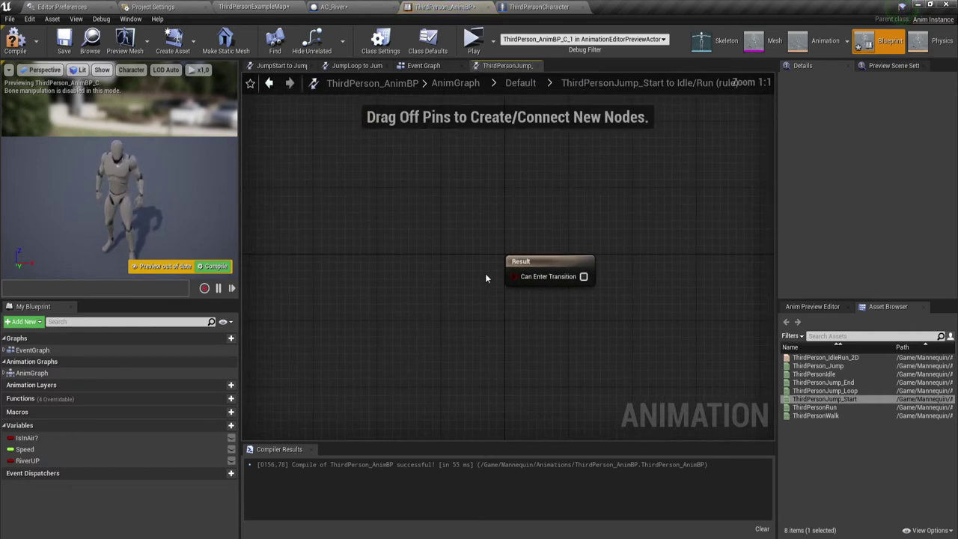
left_click_drag(27, 460, 346, 256)
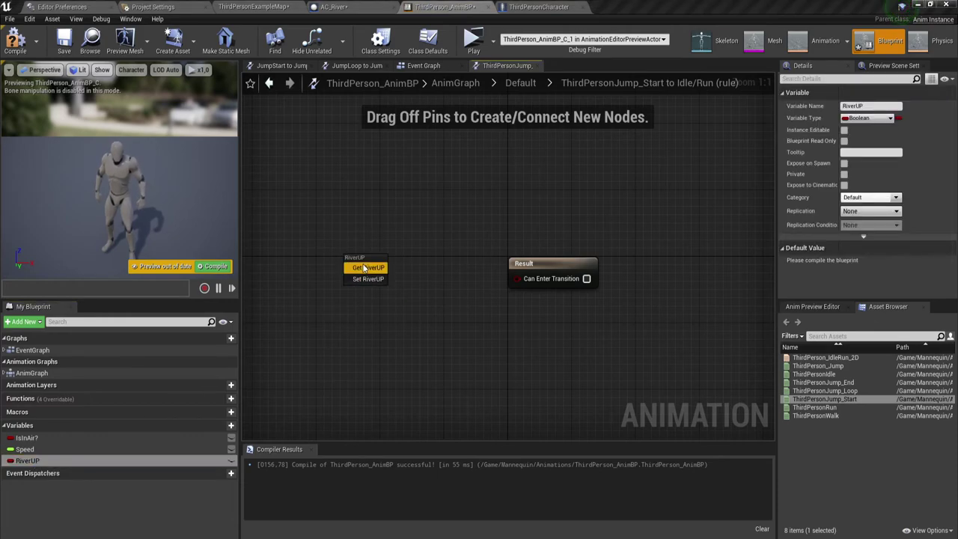
left_click(368, 267)
left_click_drag(404, 265, 423, 288)
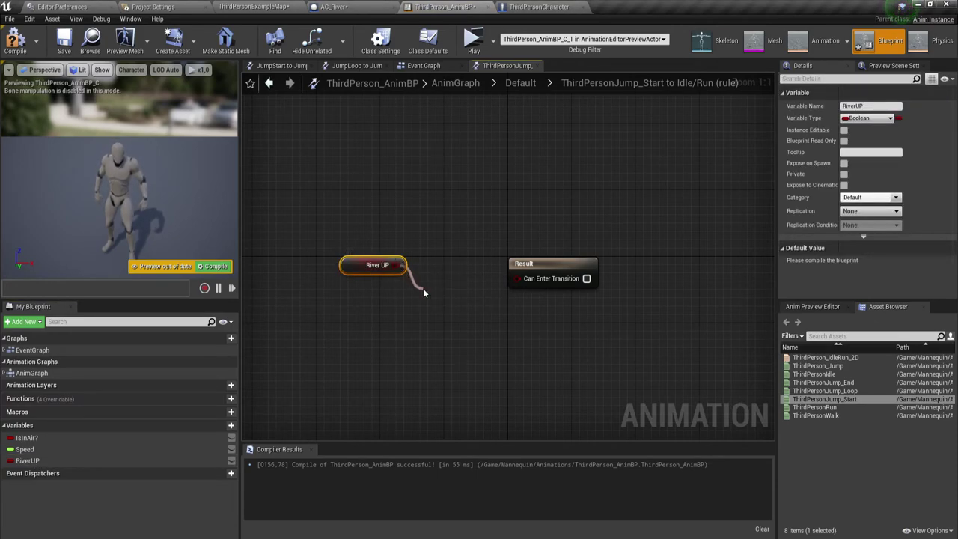
type("not")
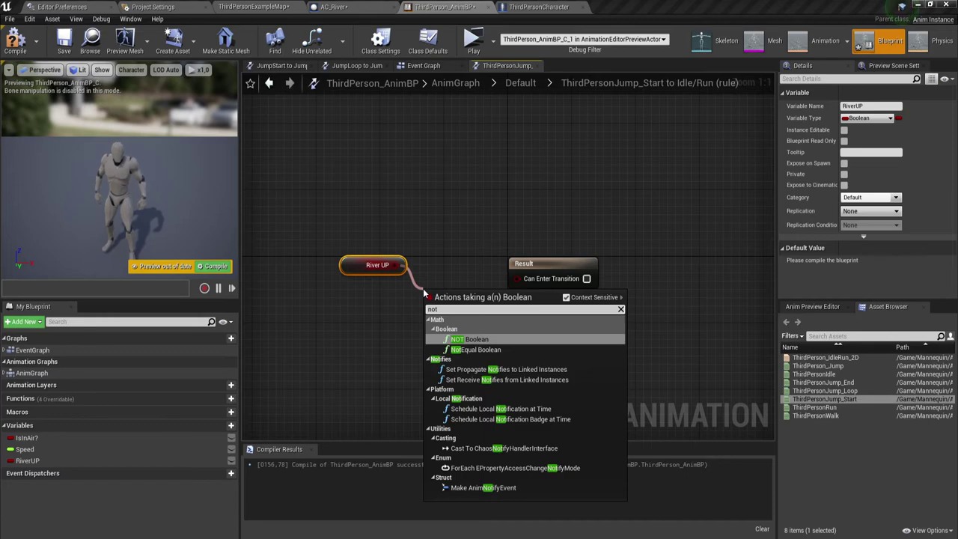
key("Return")
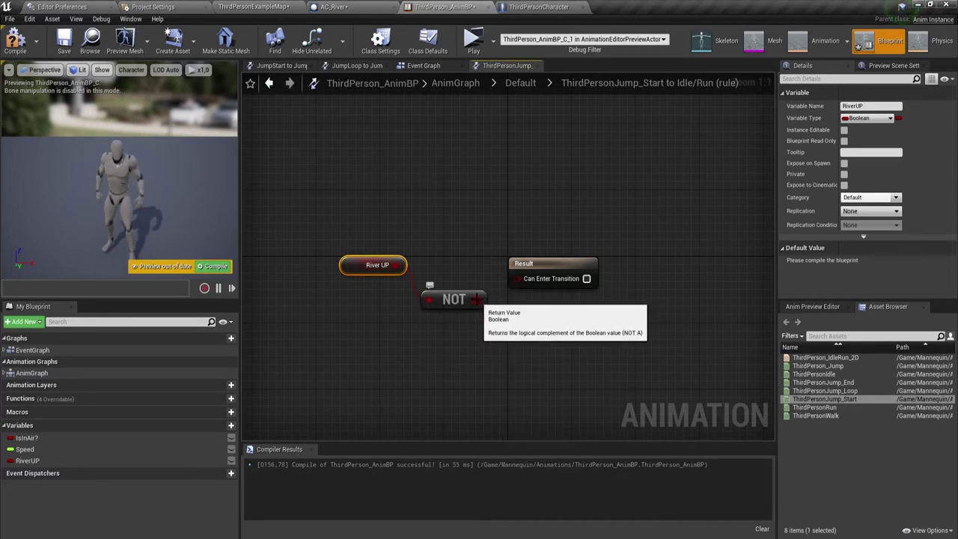
left_click_drag(477, 299, 516, 278)
- Compile and save the animation blueprint, returning to the Default state machine
left_click(15, 41)
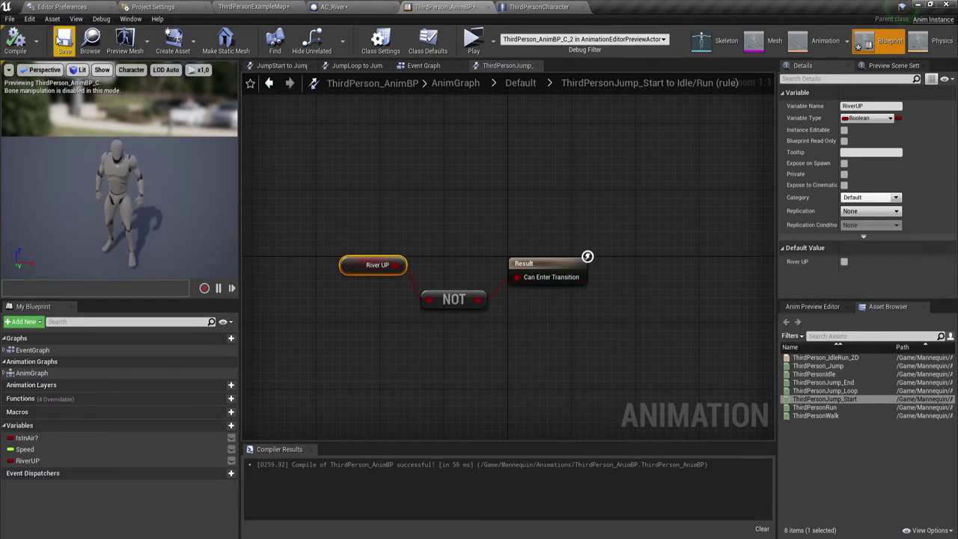
left_click(64, 41)
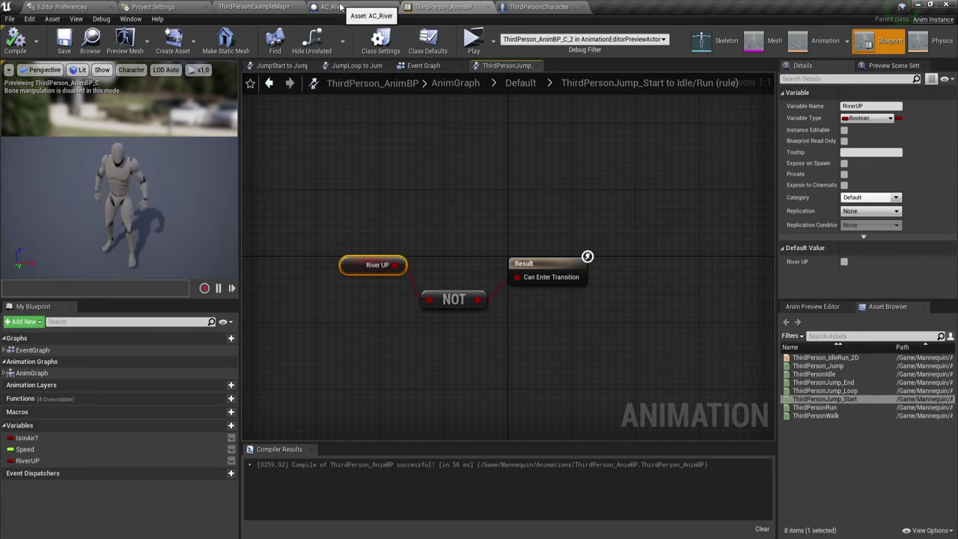
left_click(522, 83)
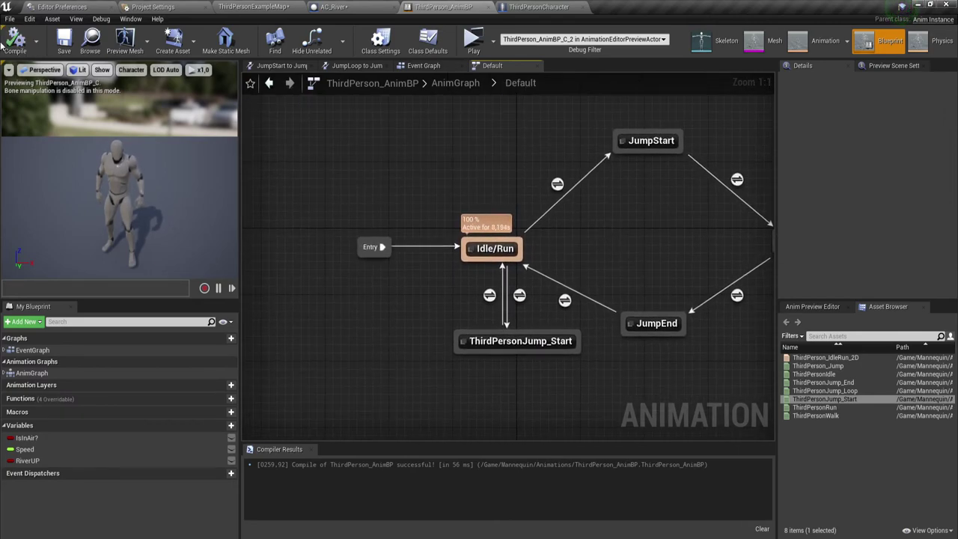
- Save AC_River, then Save All and confirm Save Selected from the level
left_click(343, 6)
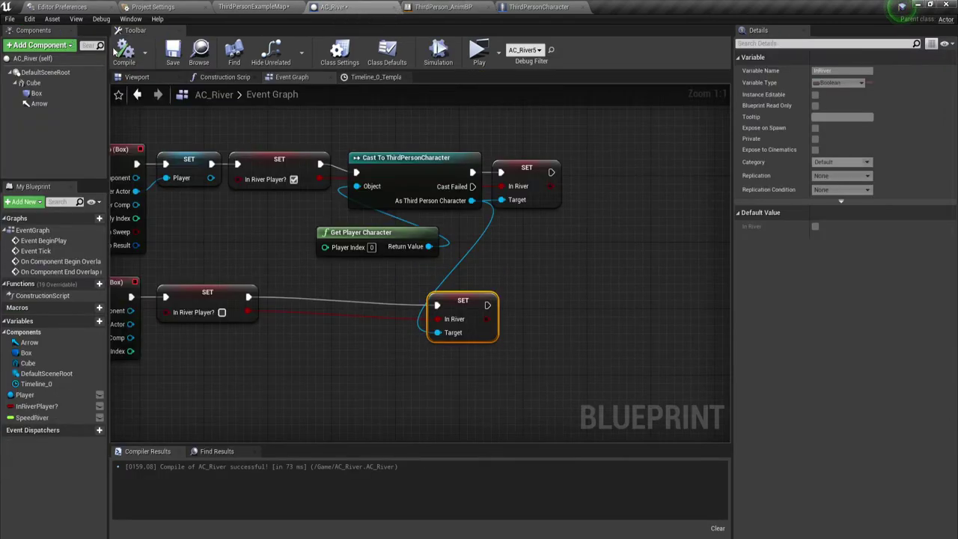
left_click(175, 51)
left_click(253, 6)
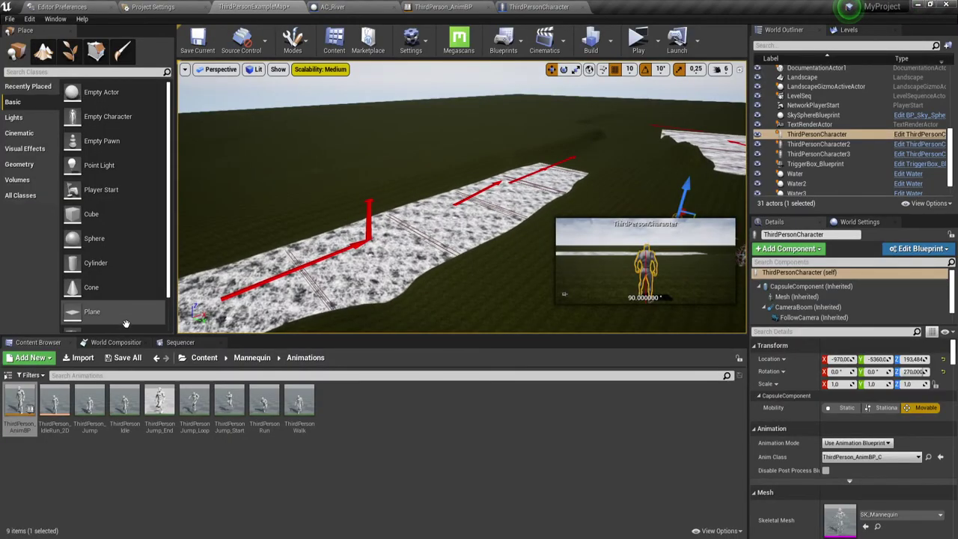
left_click(127, 357)
left_click(584, 371)
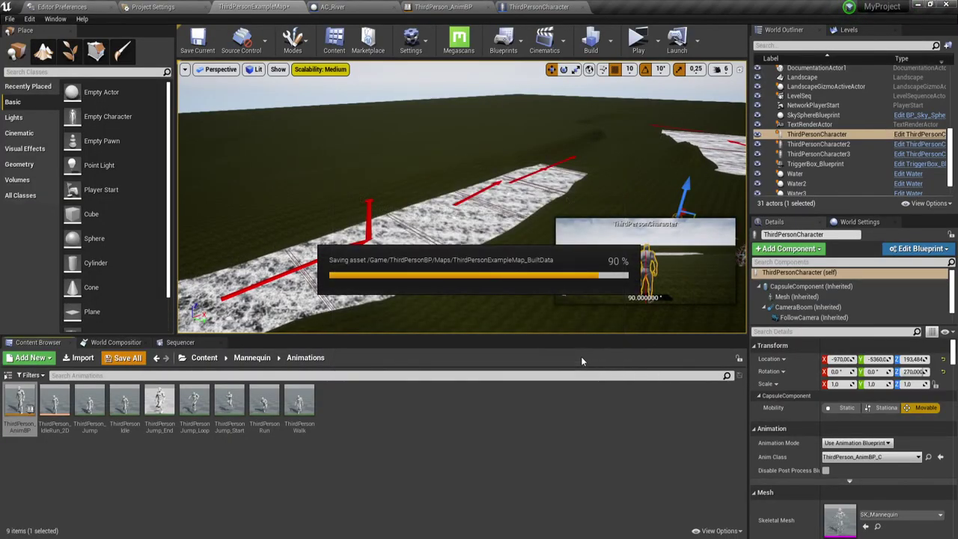
- Walk the character forward in the standalone preview, then return to the editor
key("w")
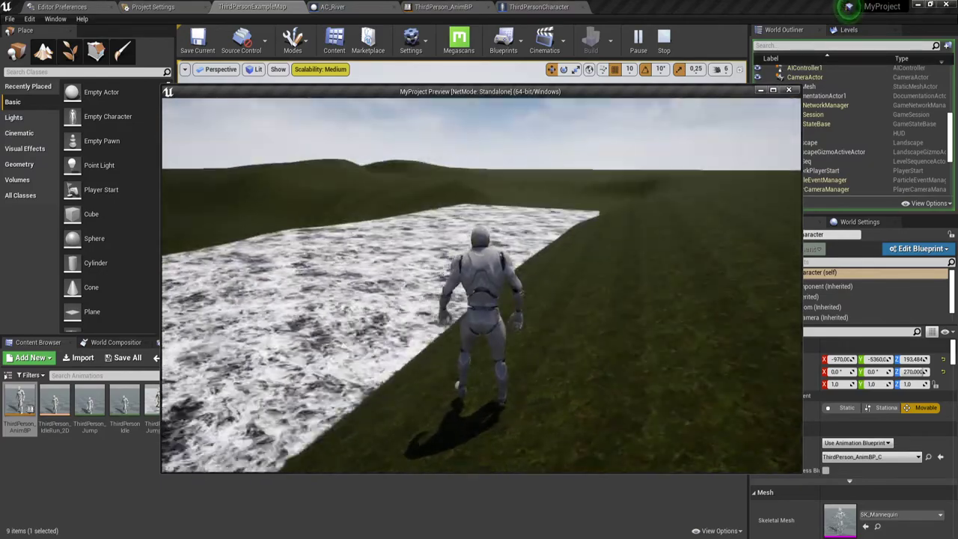
key("super")
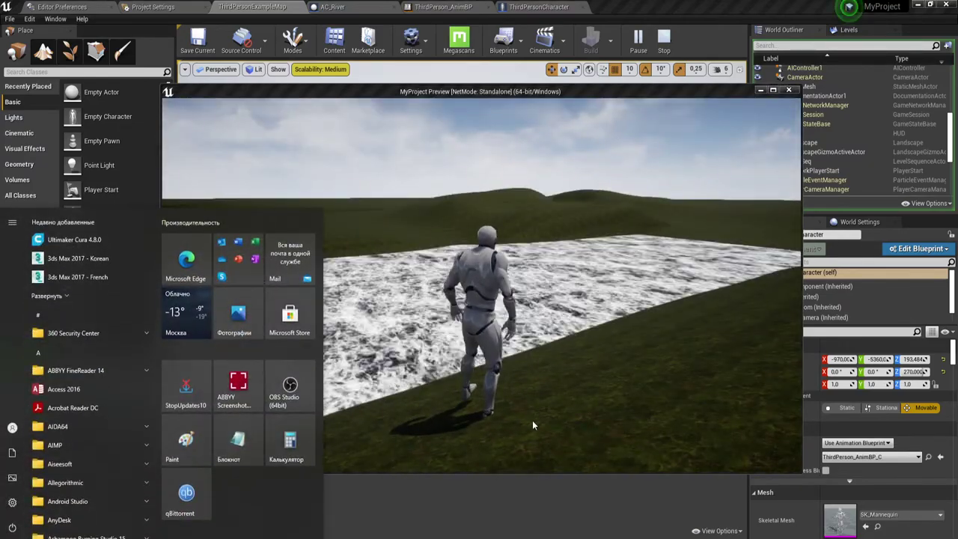
left_click(466, 493)
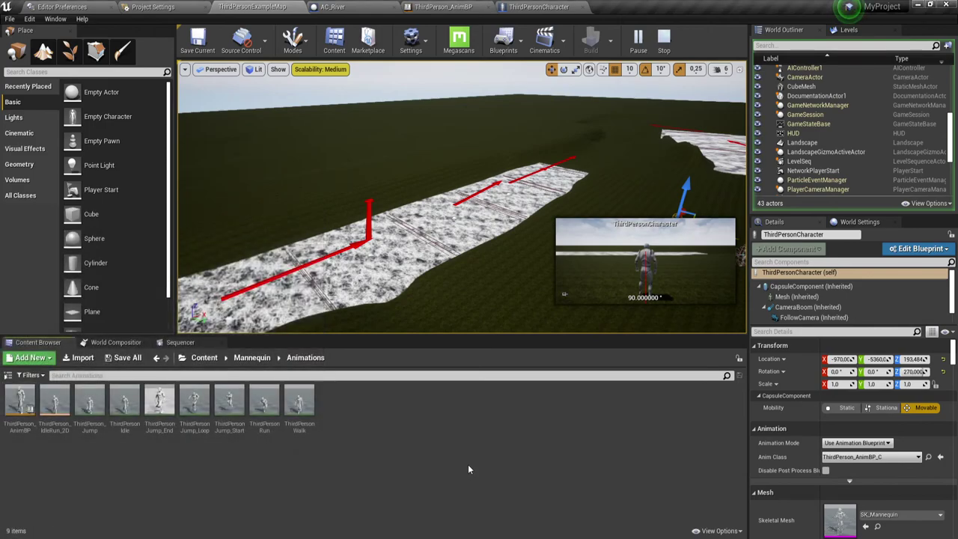